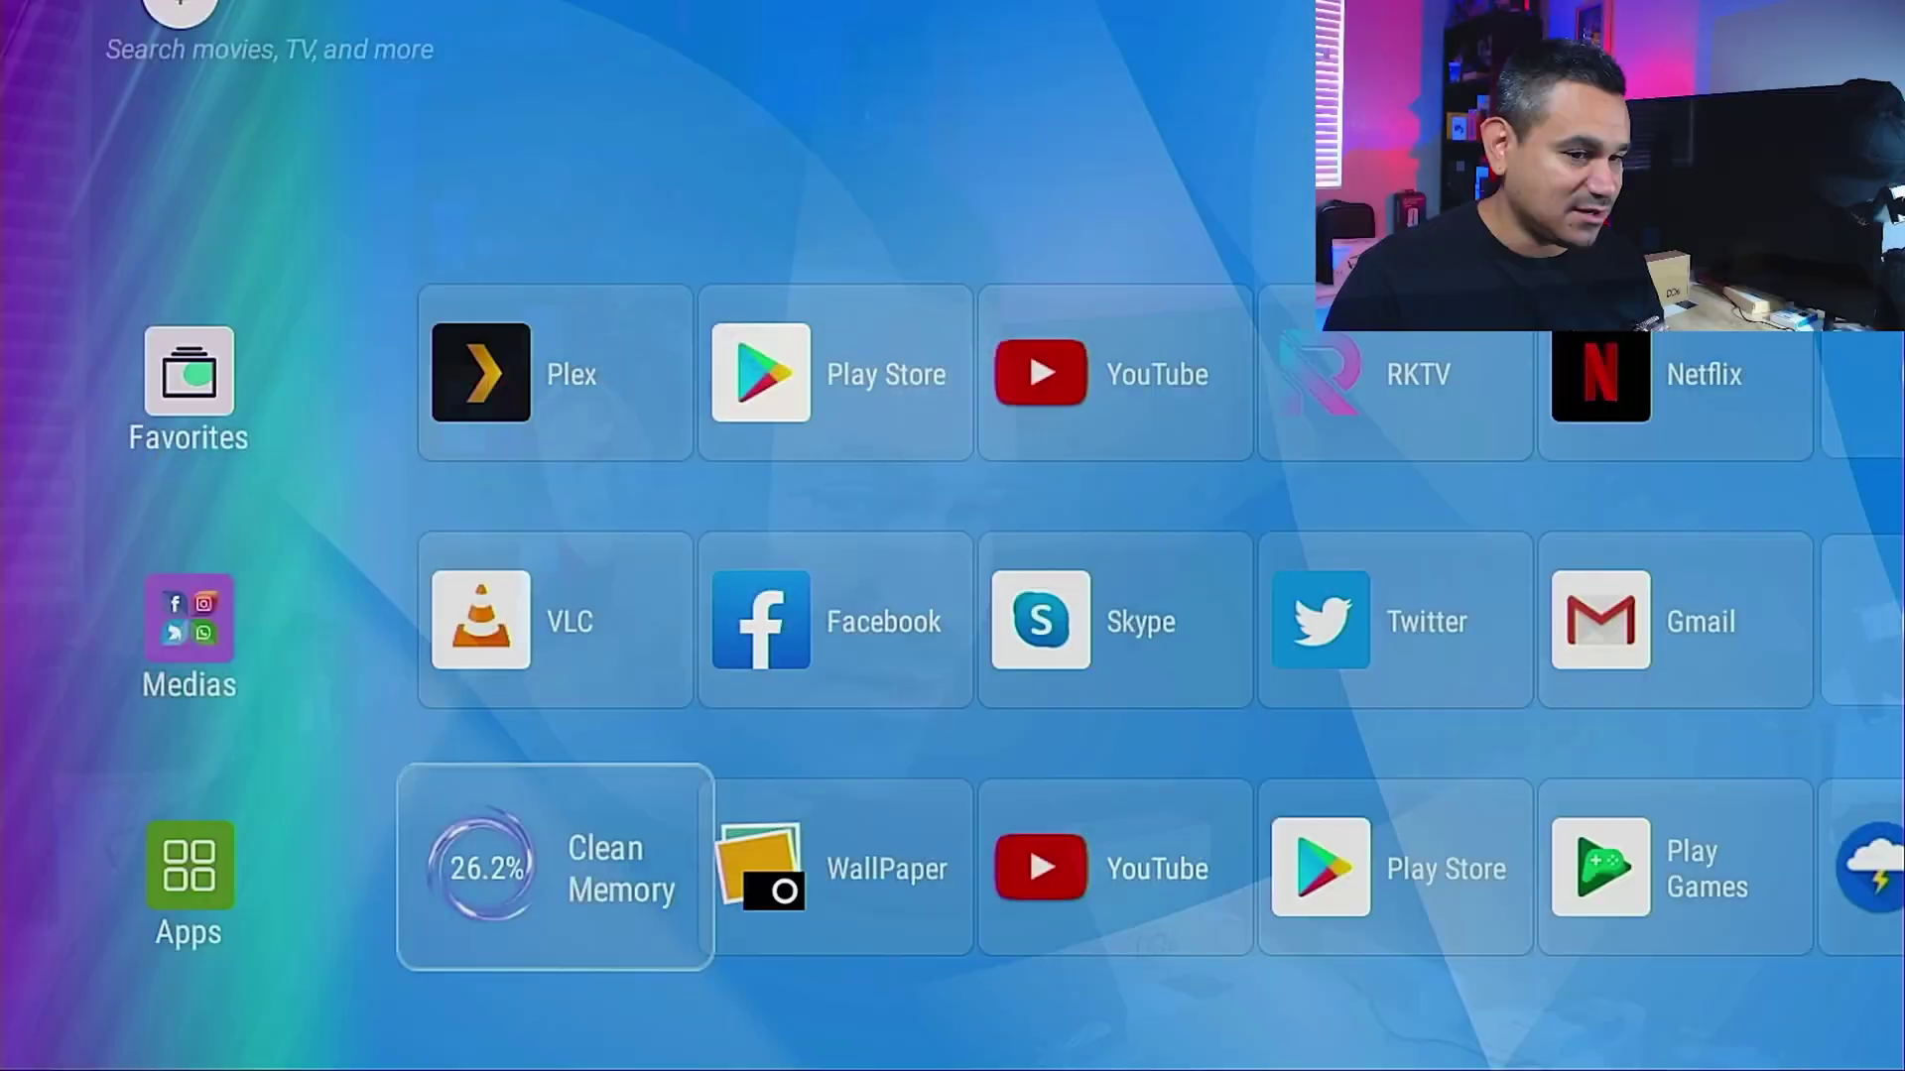
Step: Add Filelinked to the Favorites row on the home screen
key("Up")
key("Up")
key("Up")
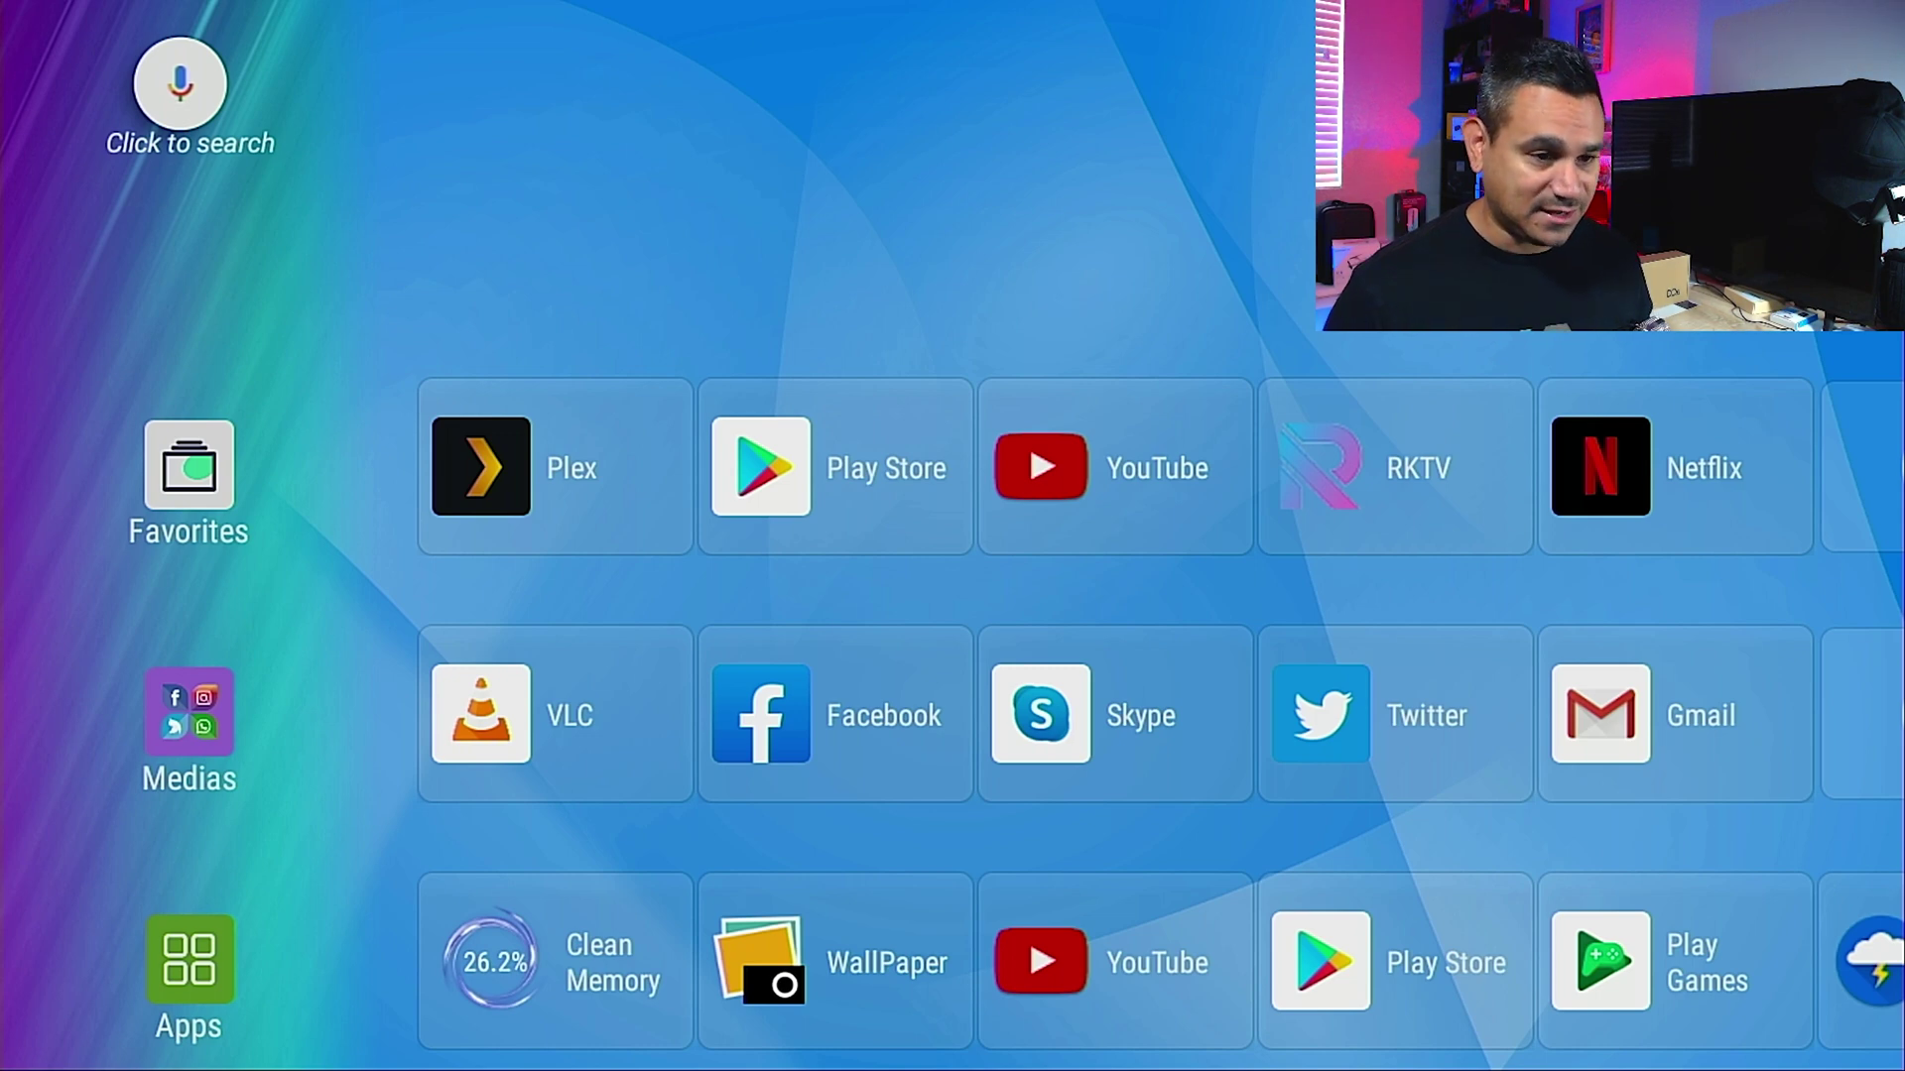
key("Down")
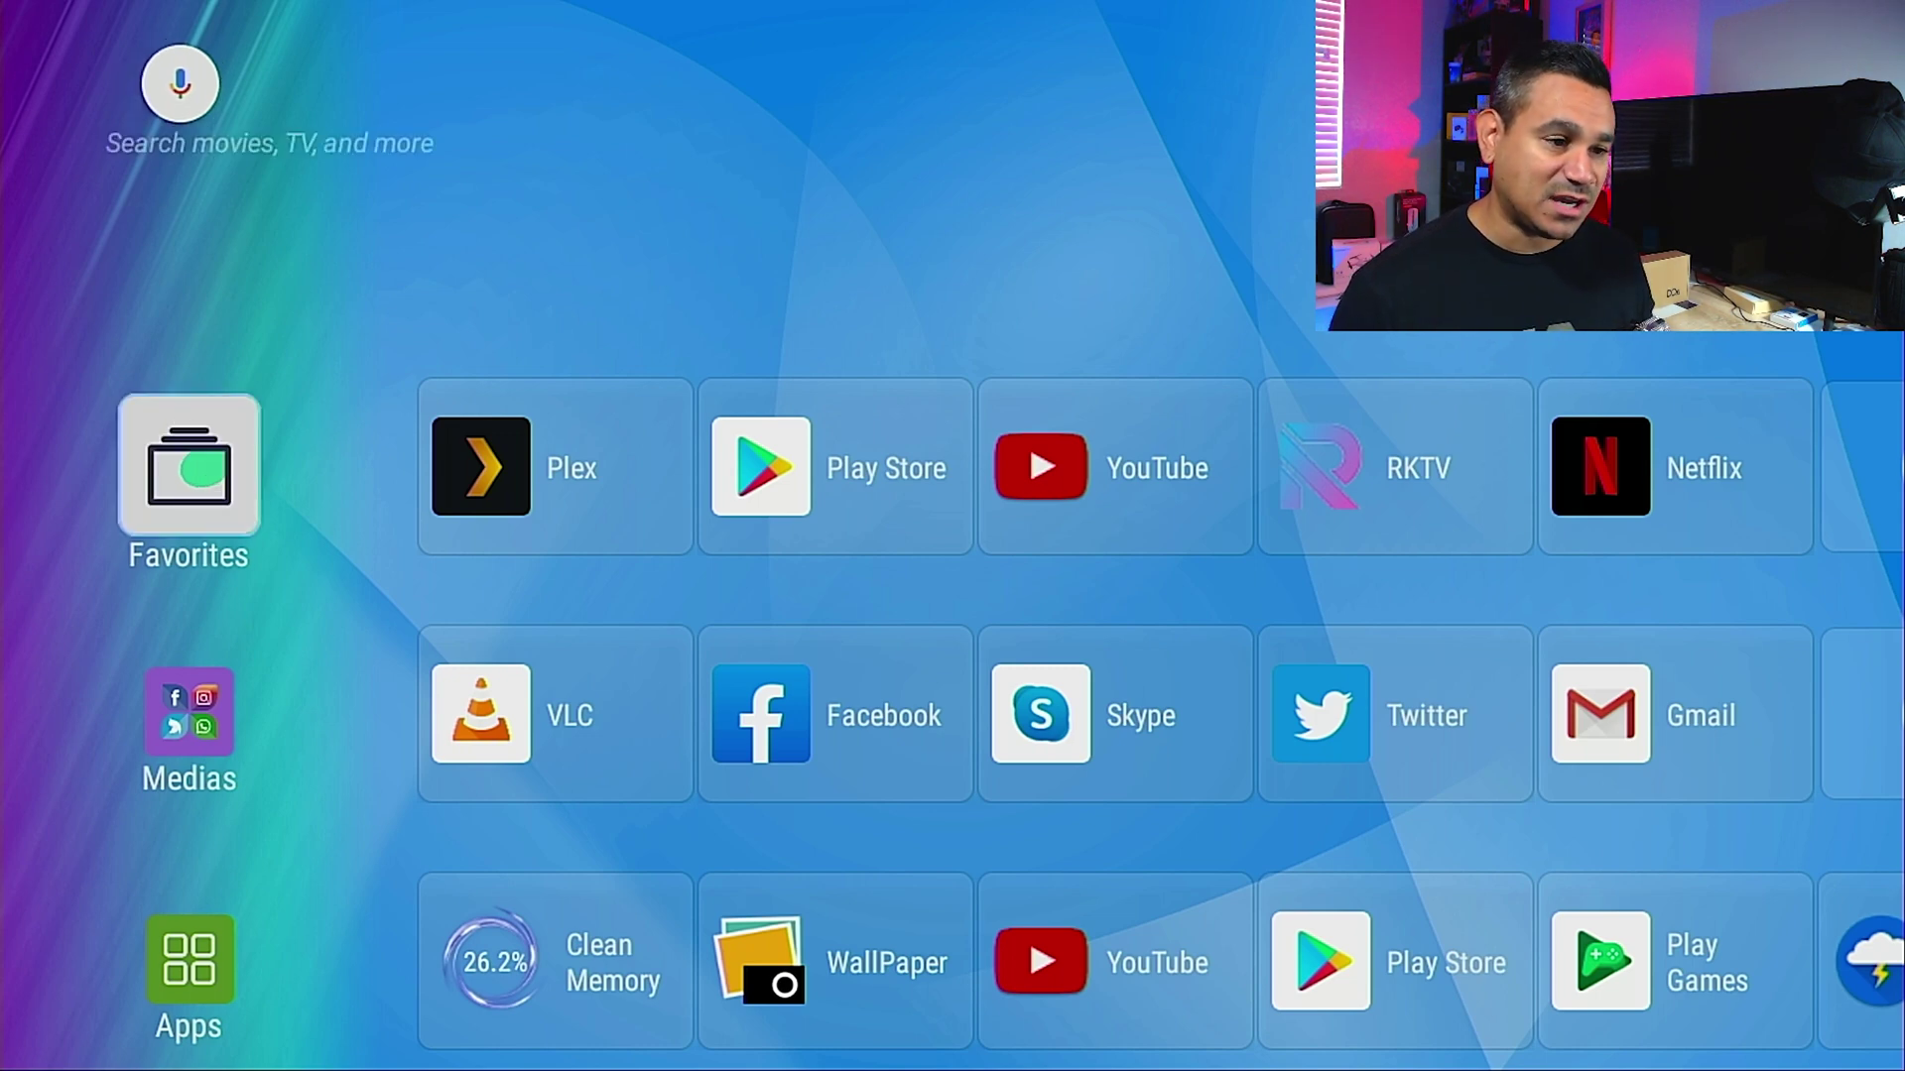
key("Return")
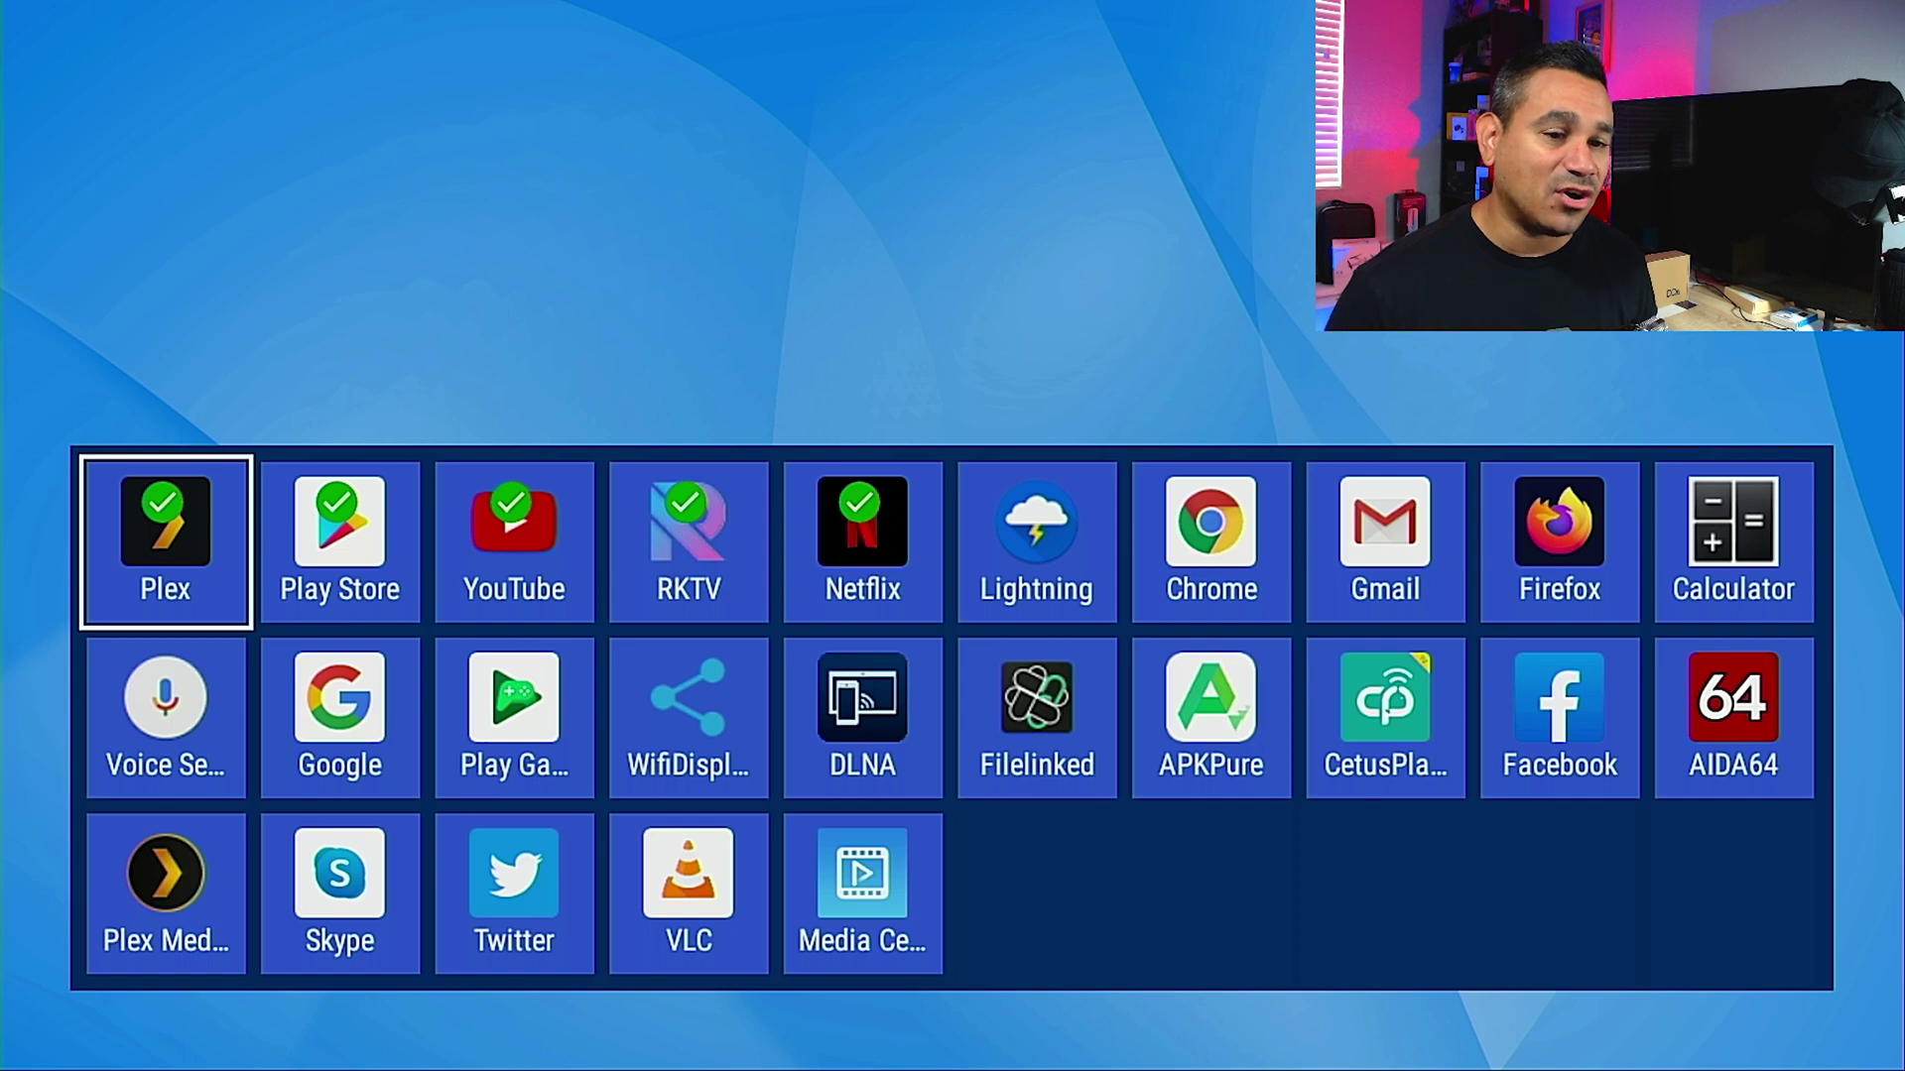
key("Right")
key("Right")
key("Right")
key("Right")
key("Right")
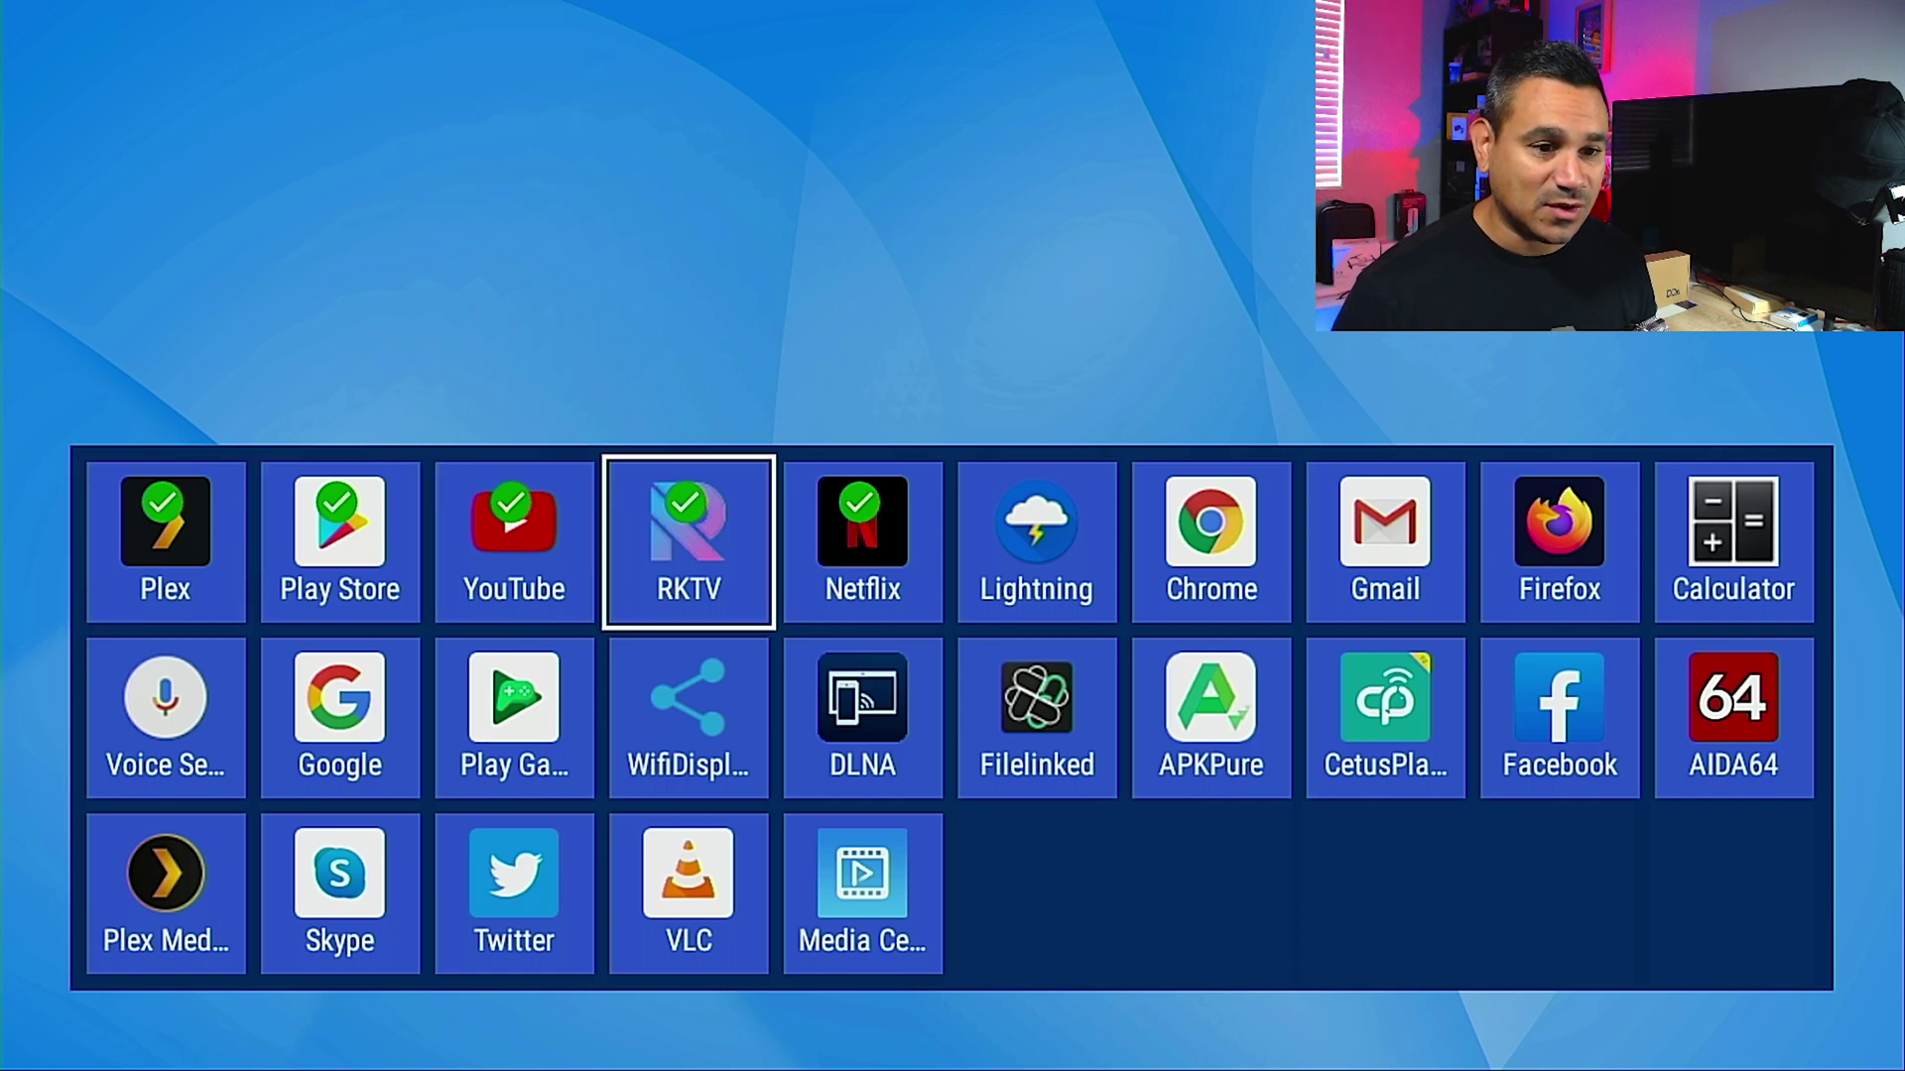
key("Down")
key("Return")
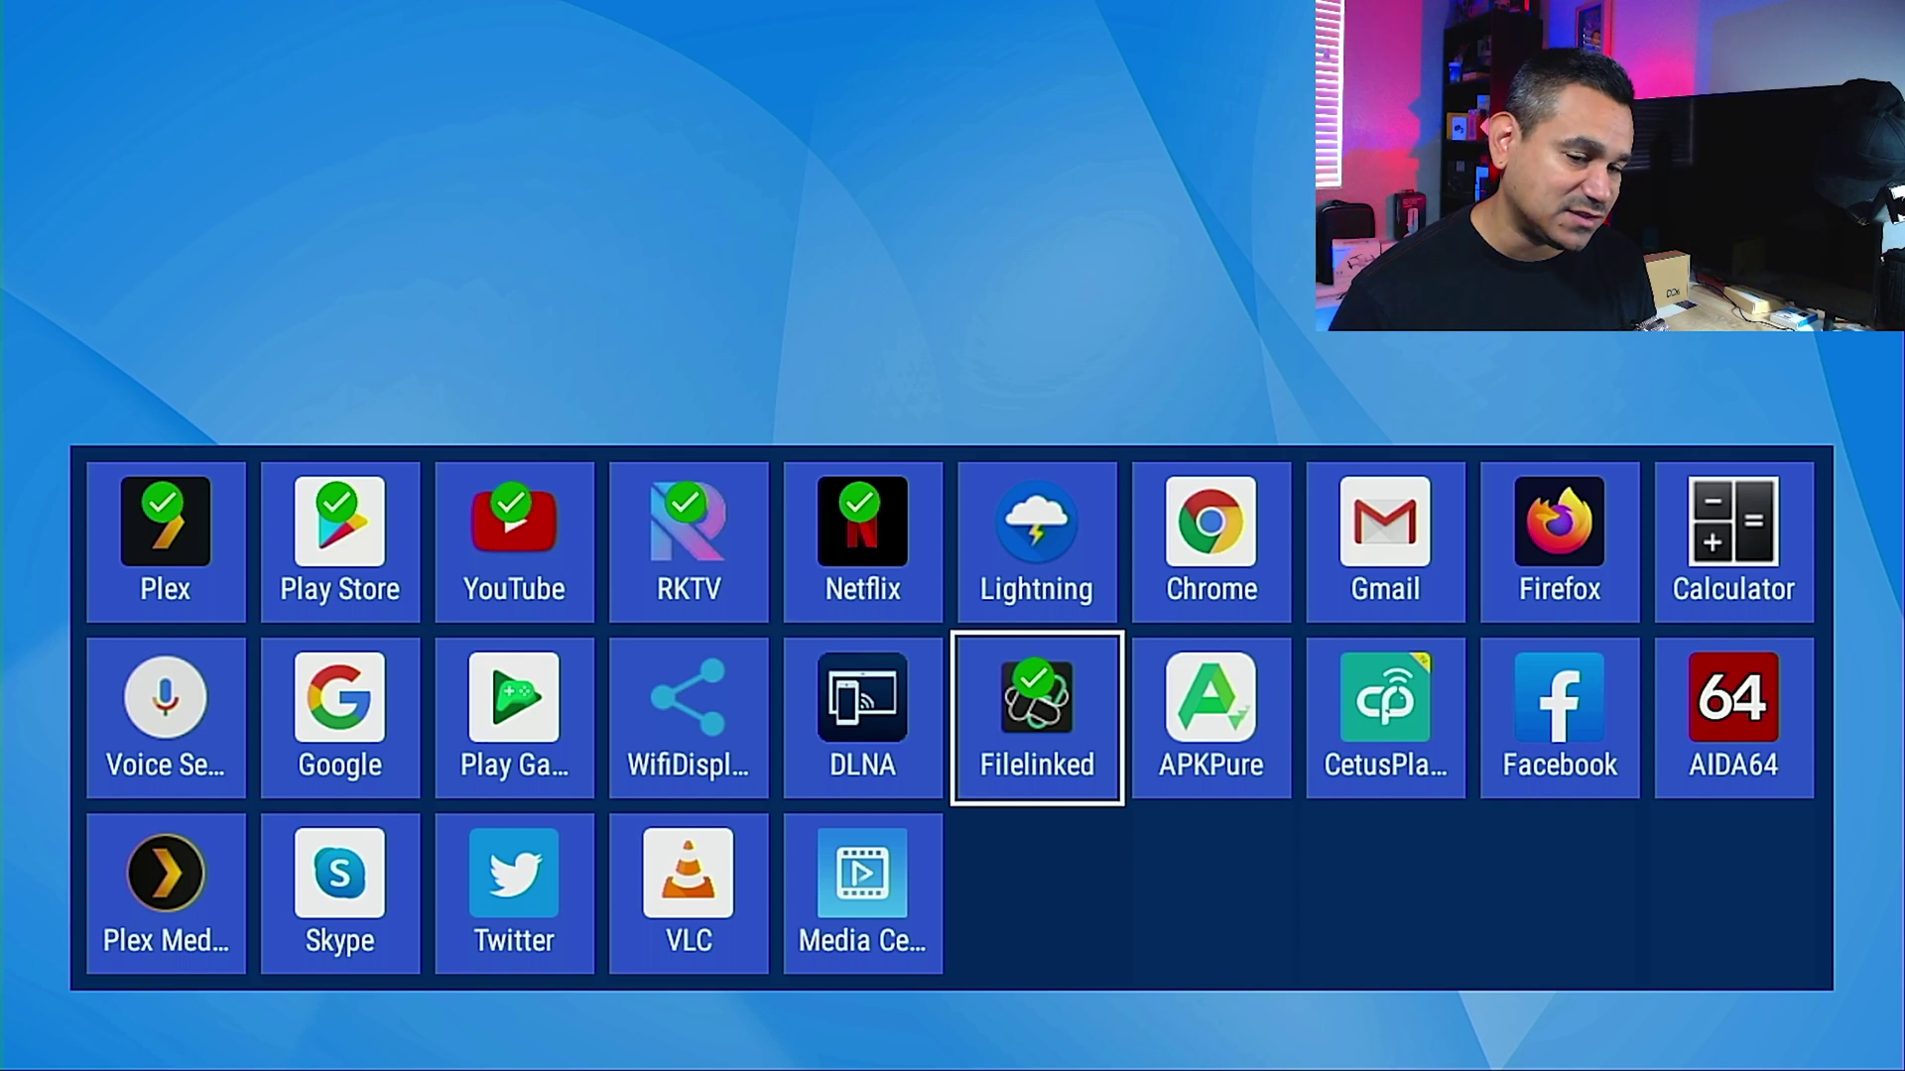
key("Escape")
Step: Look through the Favorites row as far as the Filelinked shortcut
key("Right")
key("Right")
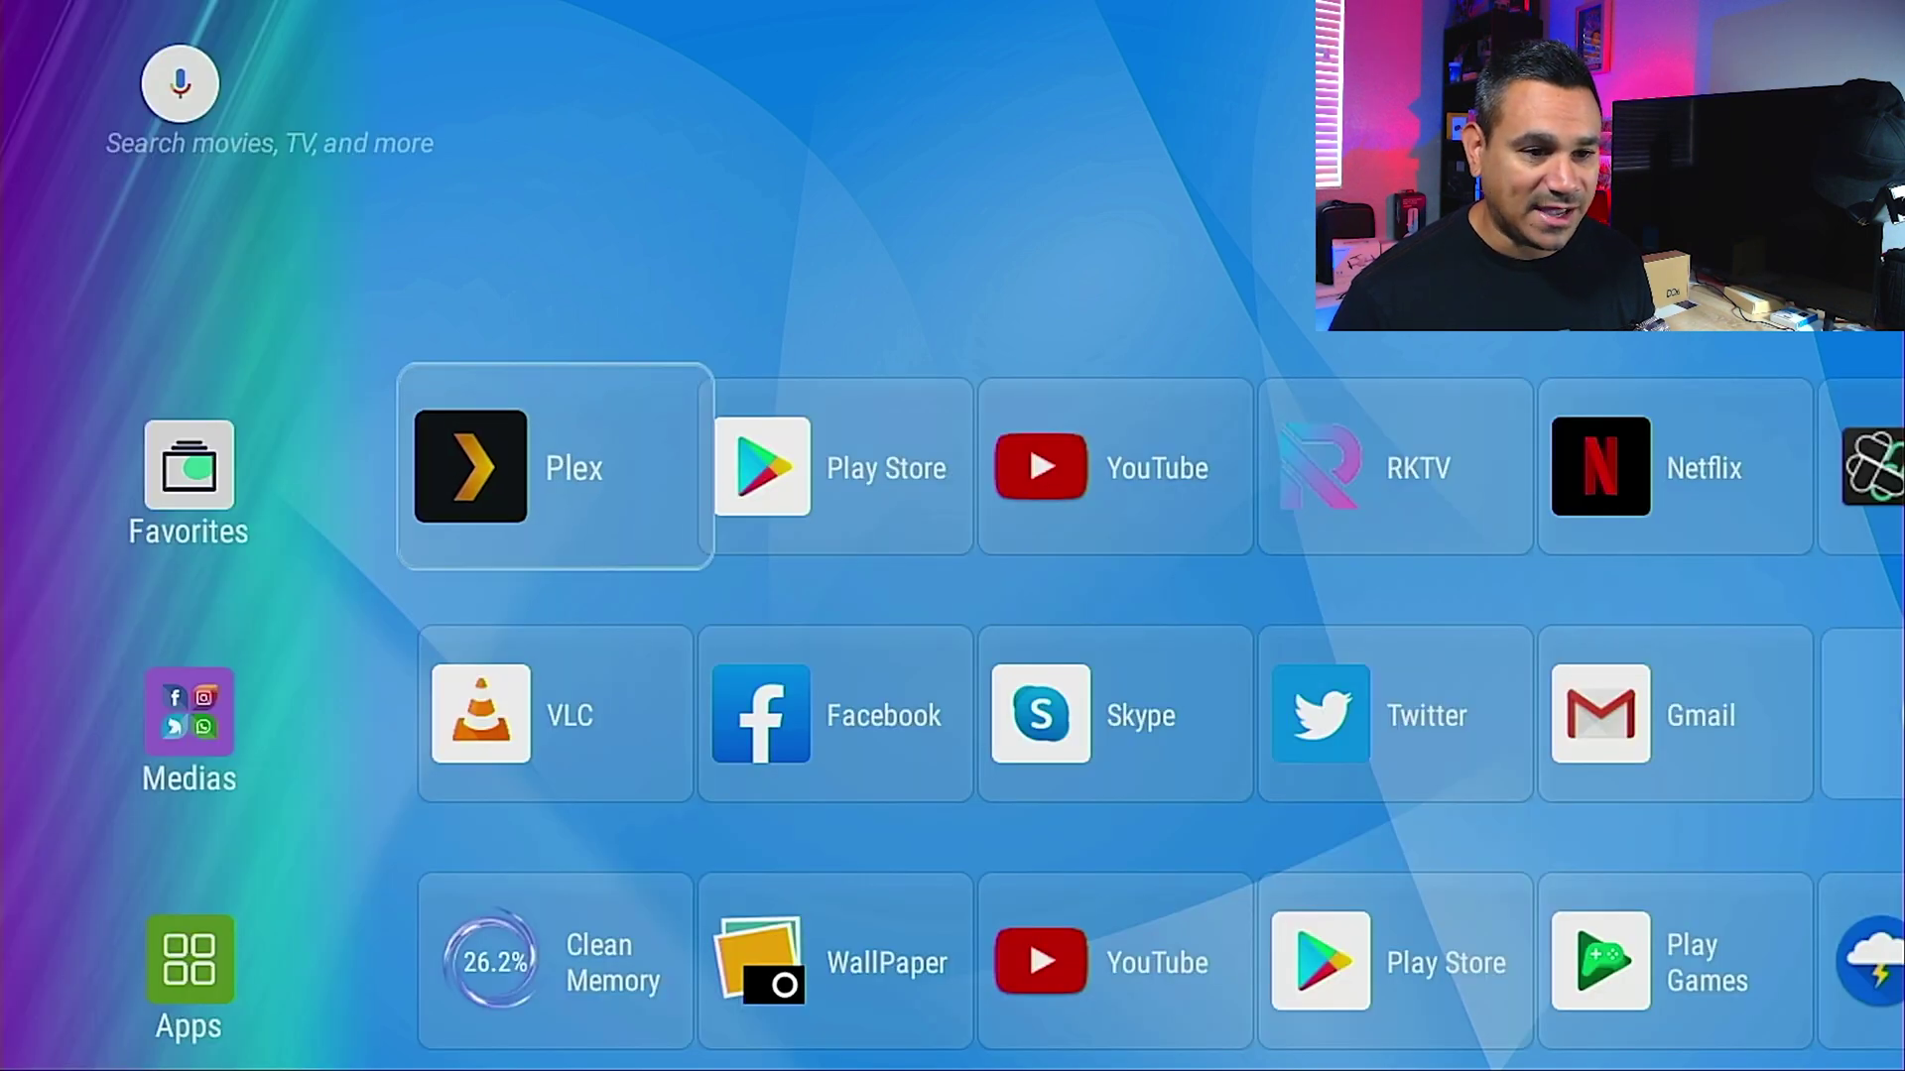
key("Right")
key("Right")
key("Right")
key("Right")
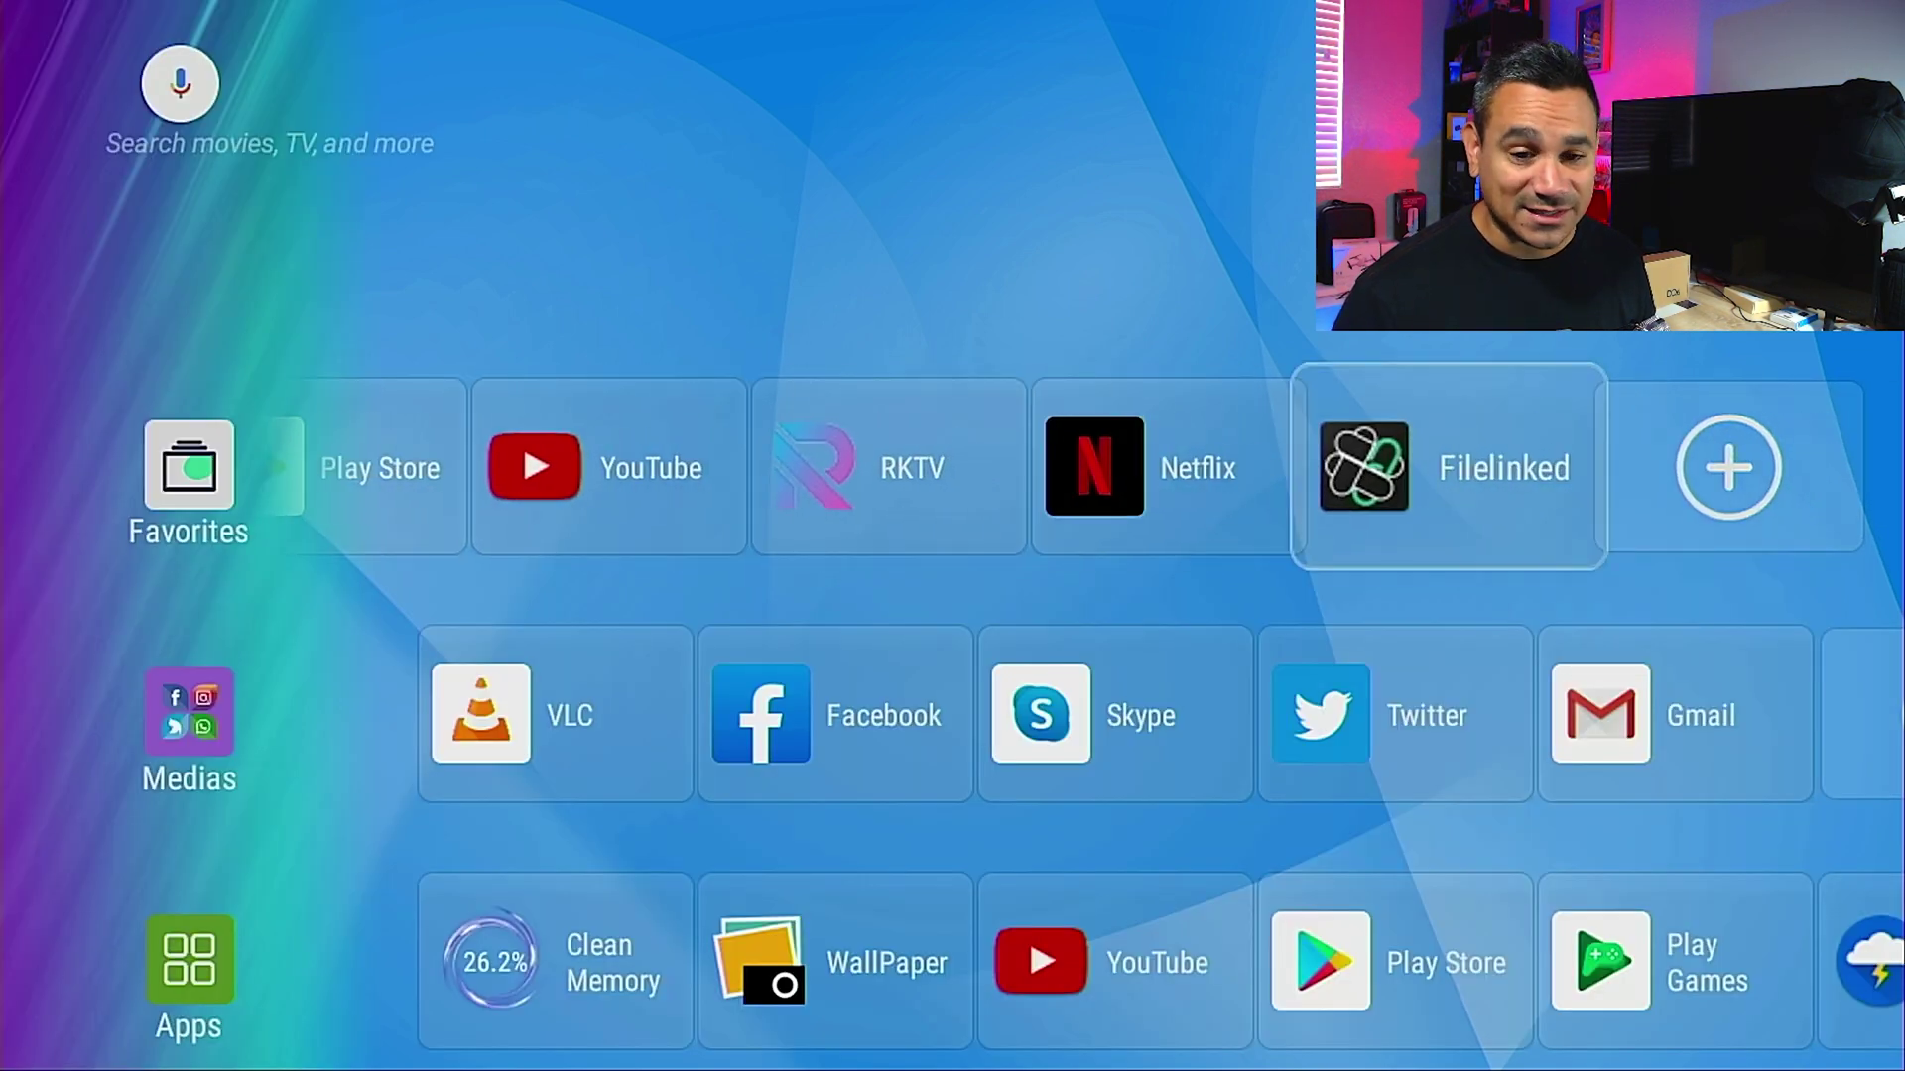
Step: Remove Filelinked from the Favorites row and return to the home screen
key("Right")
key("Return")
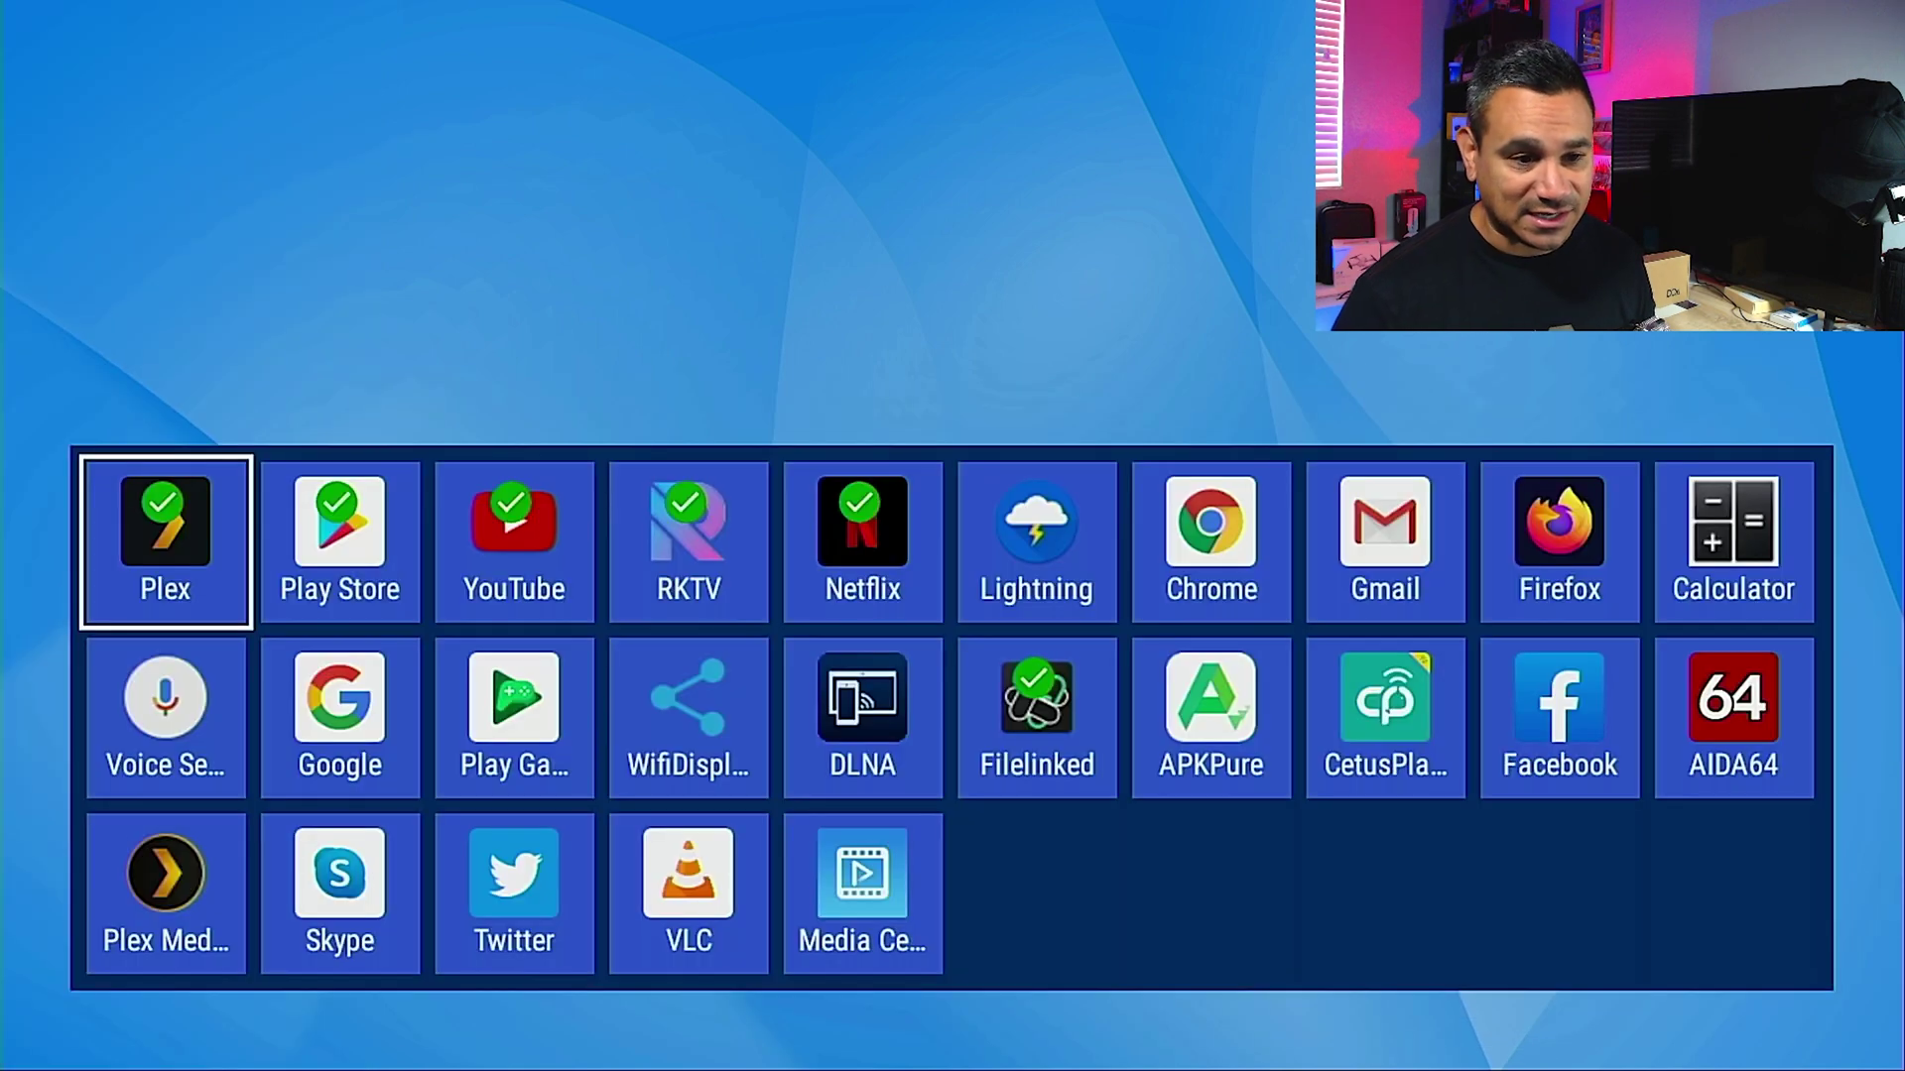
key("Right")
key("Right")
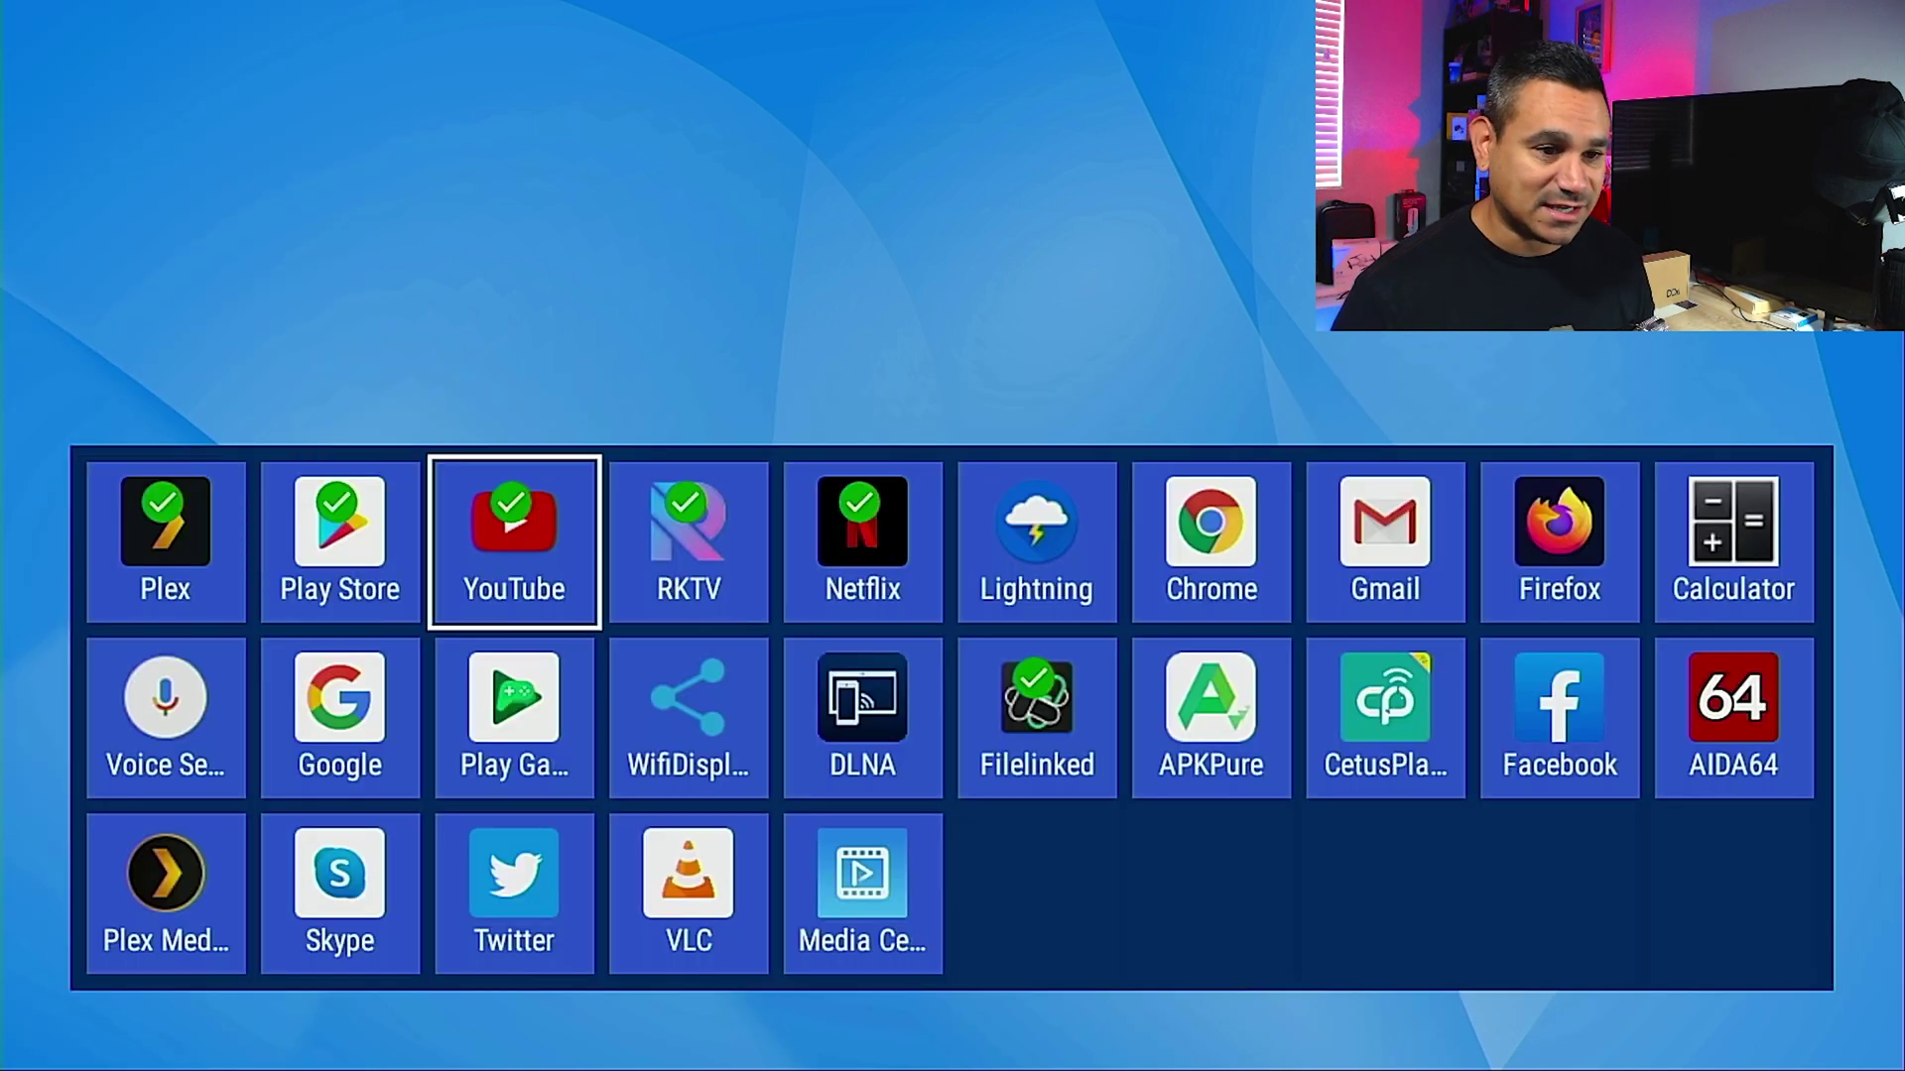
key("Right")
key("Right")
key("Right")
key("Down")
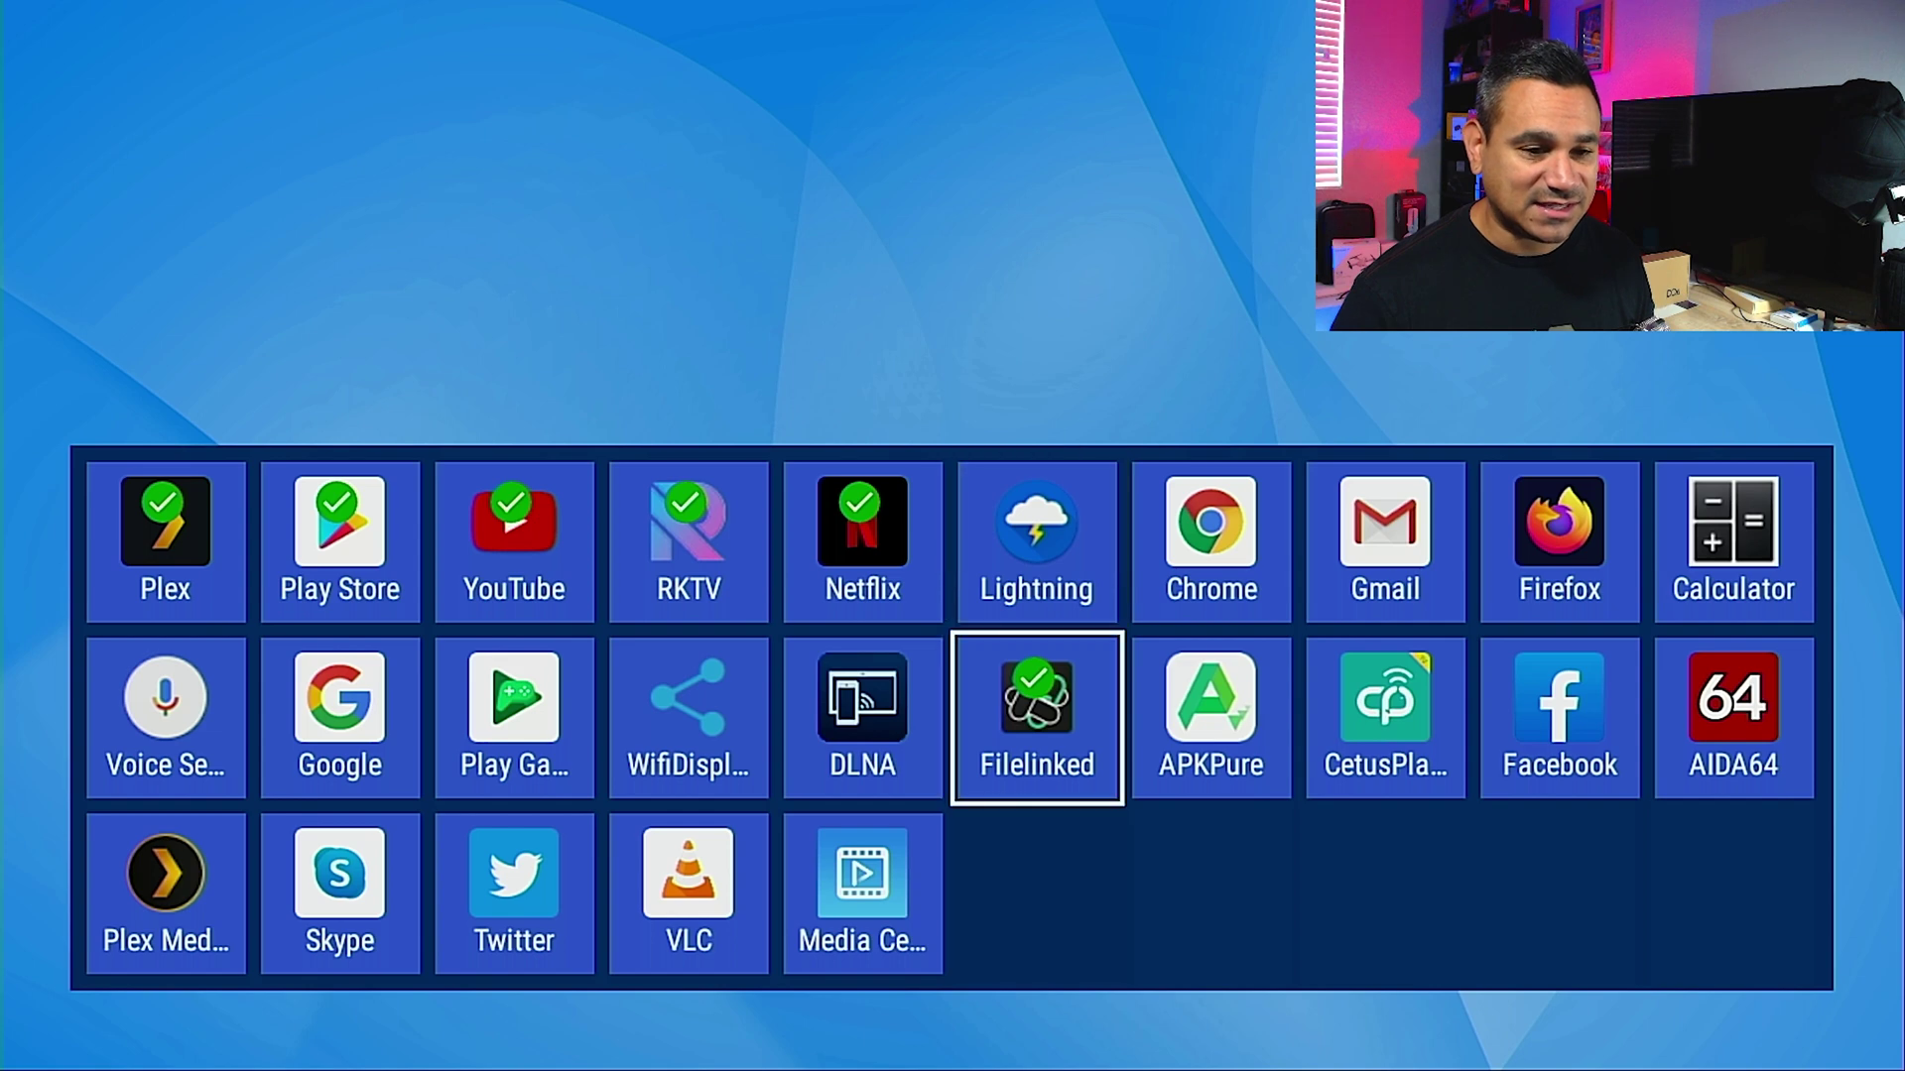
key("Return")
key("Escape")
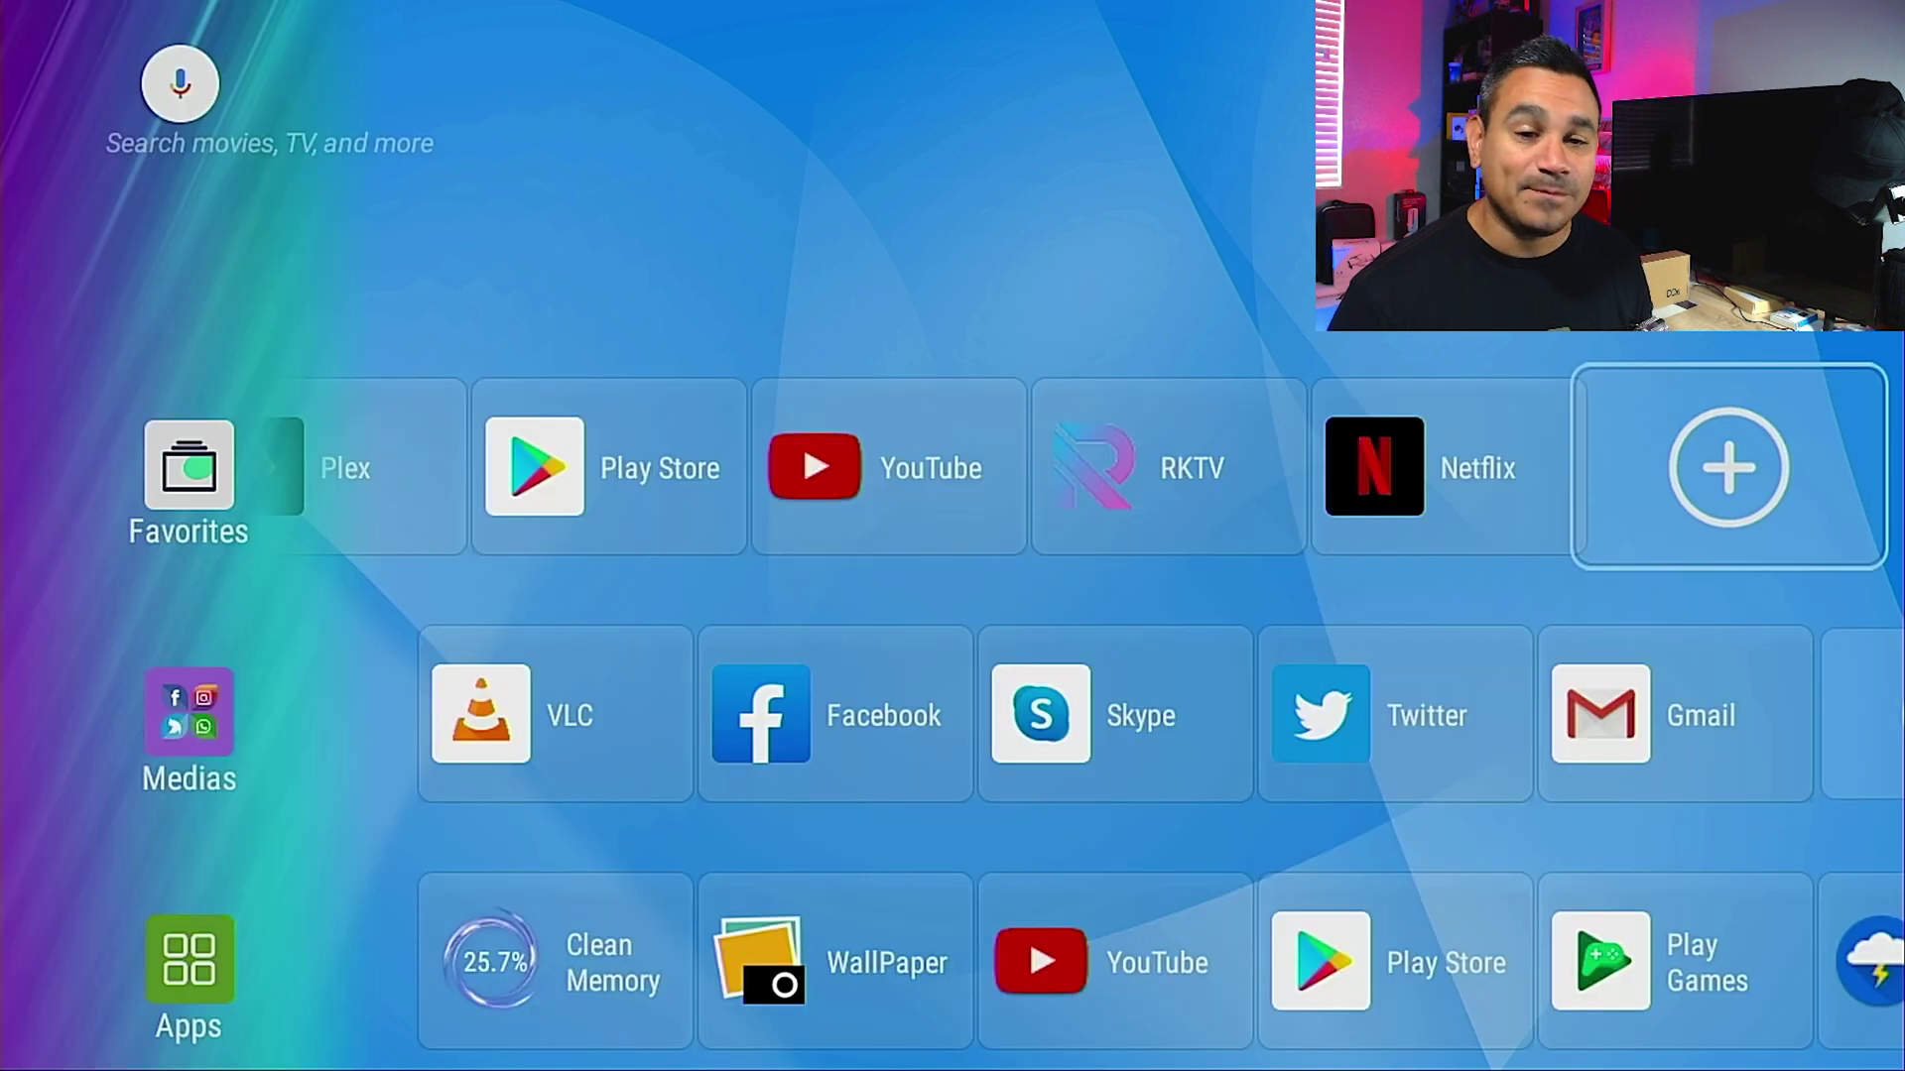
Step: Look through the app shortcuts in the Medias row, from VLC to the add tile after Gmail
key("Left")
key("Left")
key("Left")
key("Down")
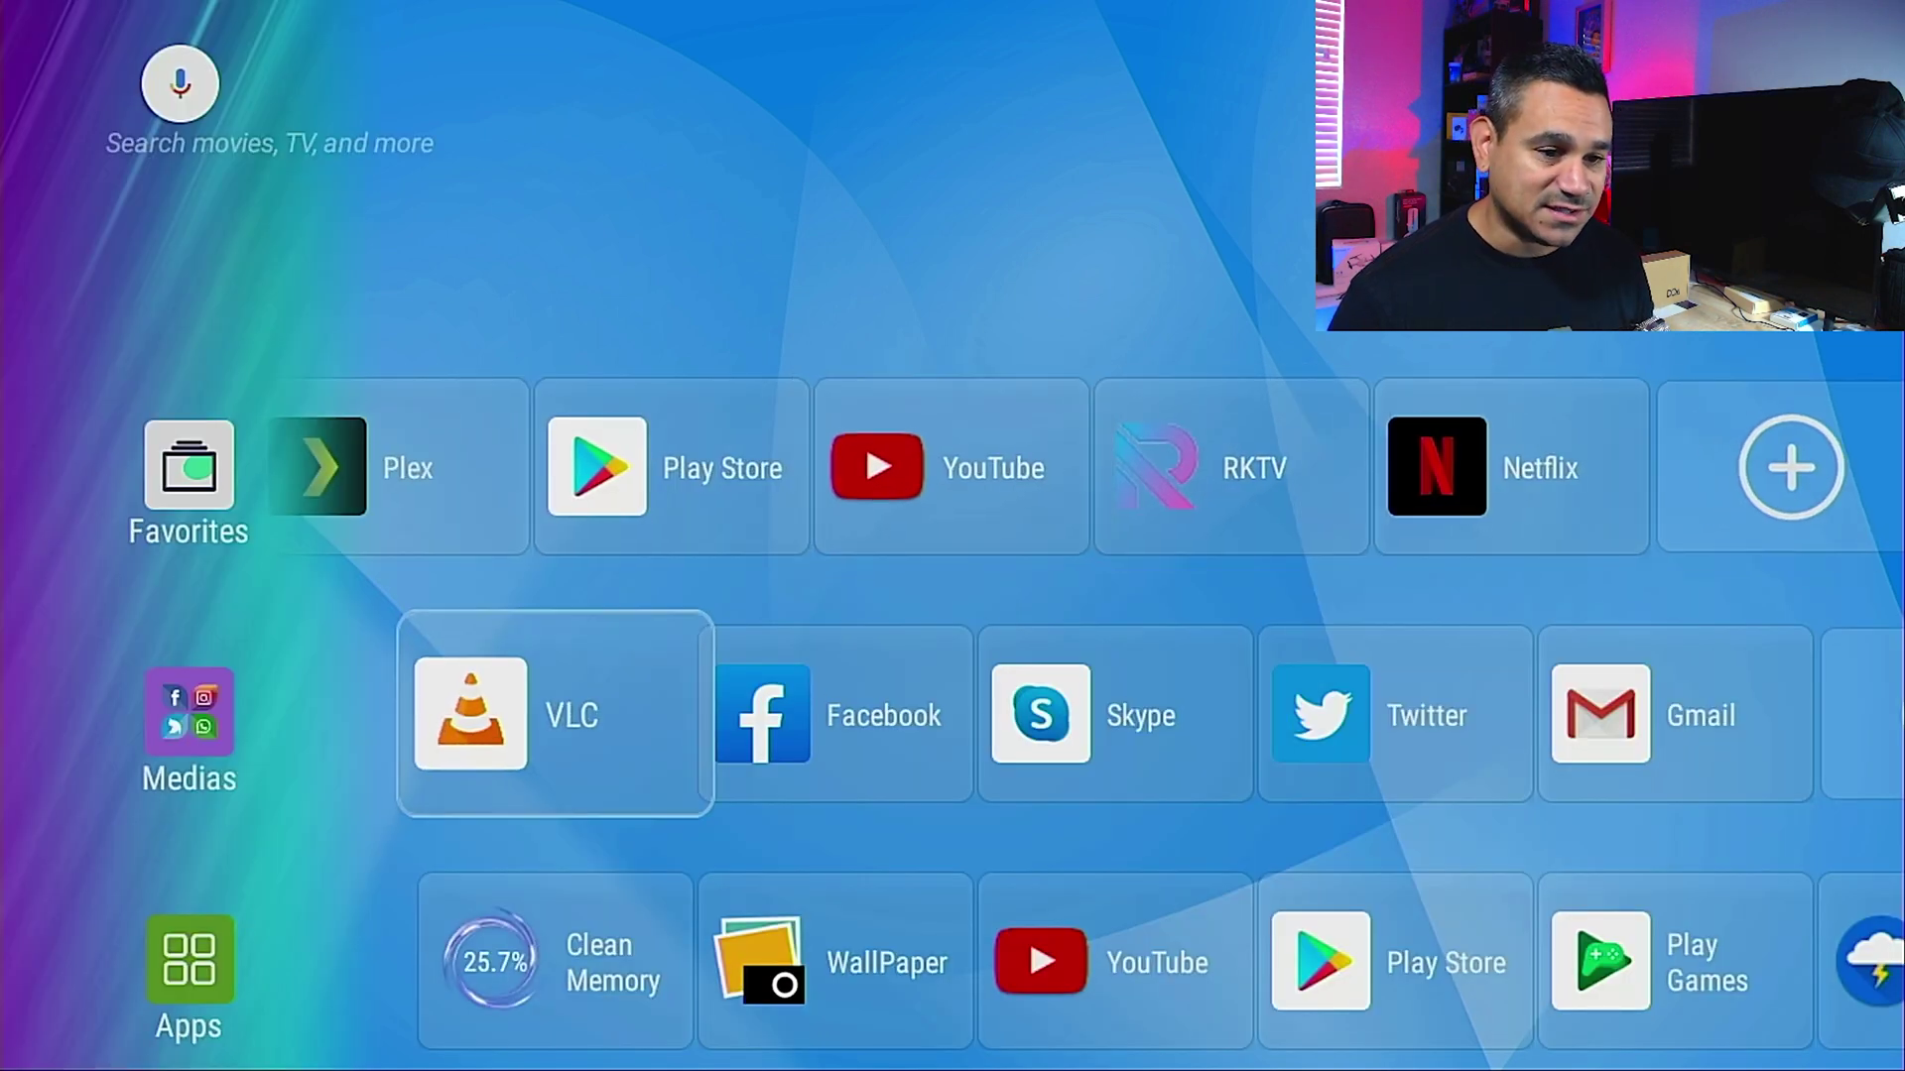
key("Right")
key("Right")
key("Right")
key("Right")
key("Right")
key("Left")
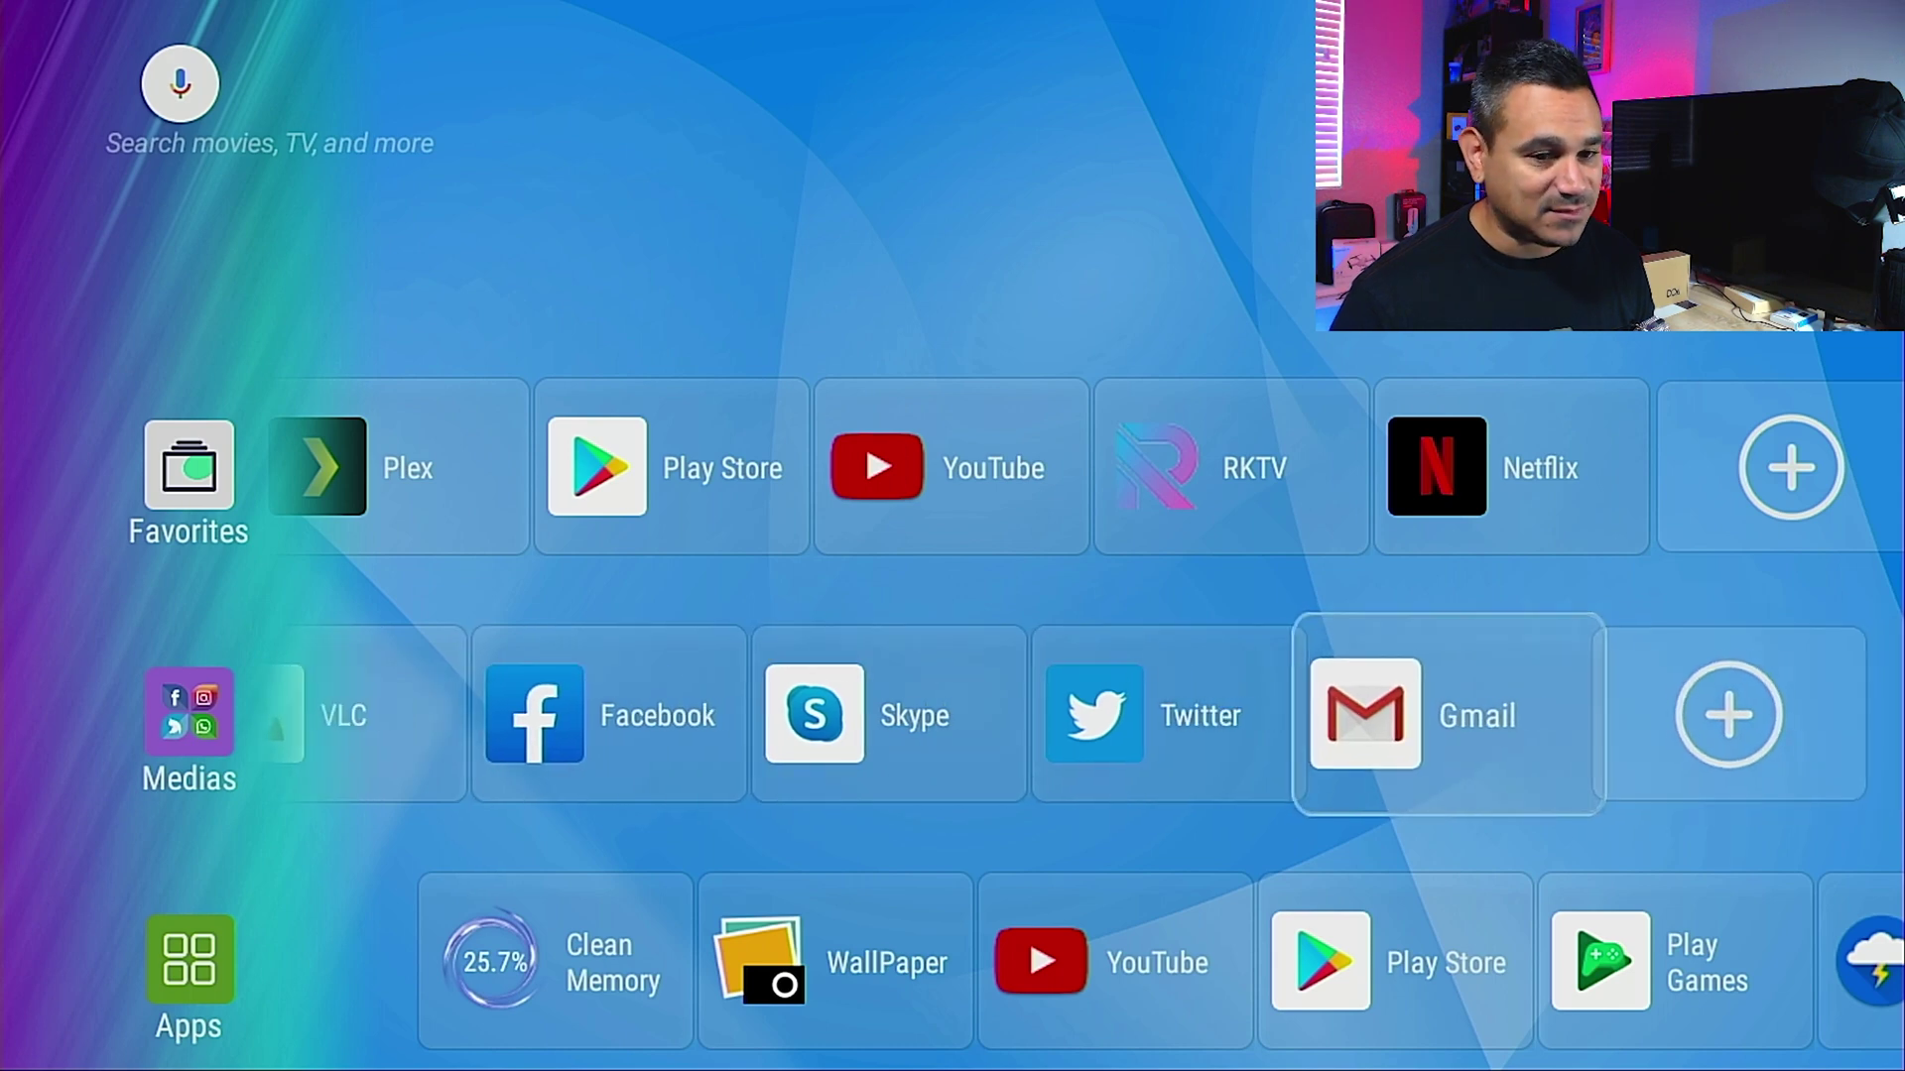
Step: Open the app selection for the Medias row and close it without changing anything
key("Left")
key("Left")
key("Left")
key("Left")
key("Left")
key("Down")
key("Return")
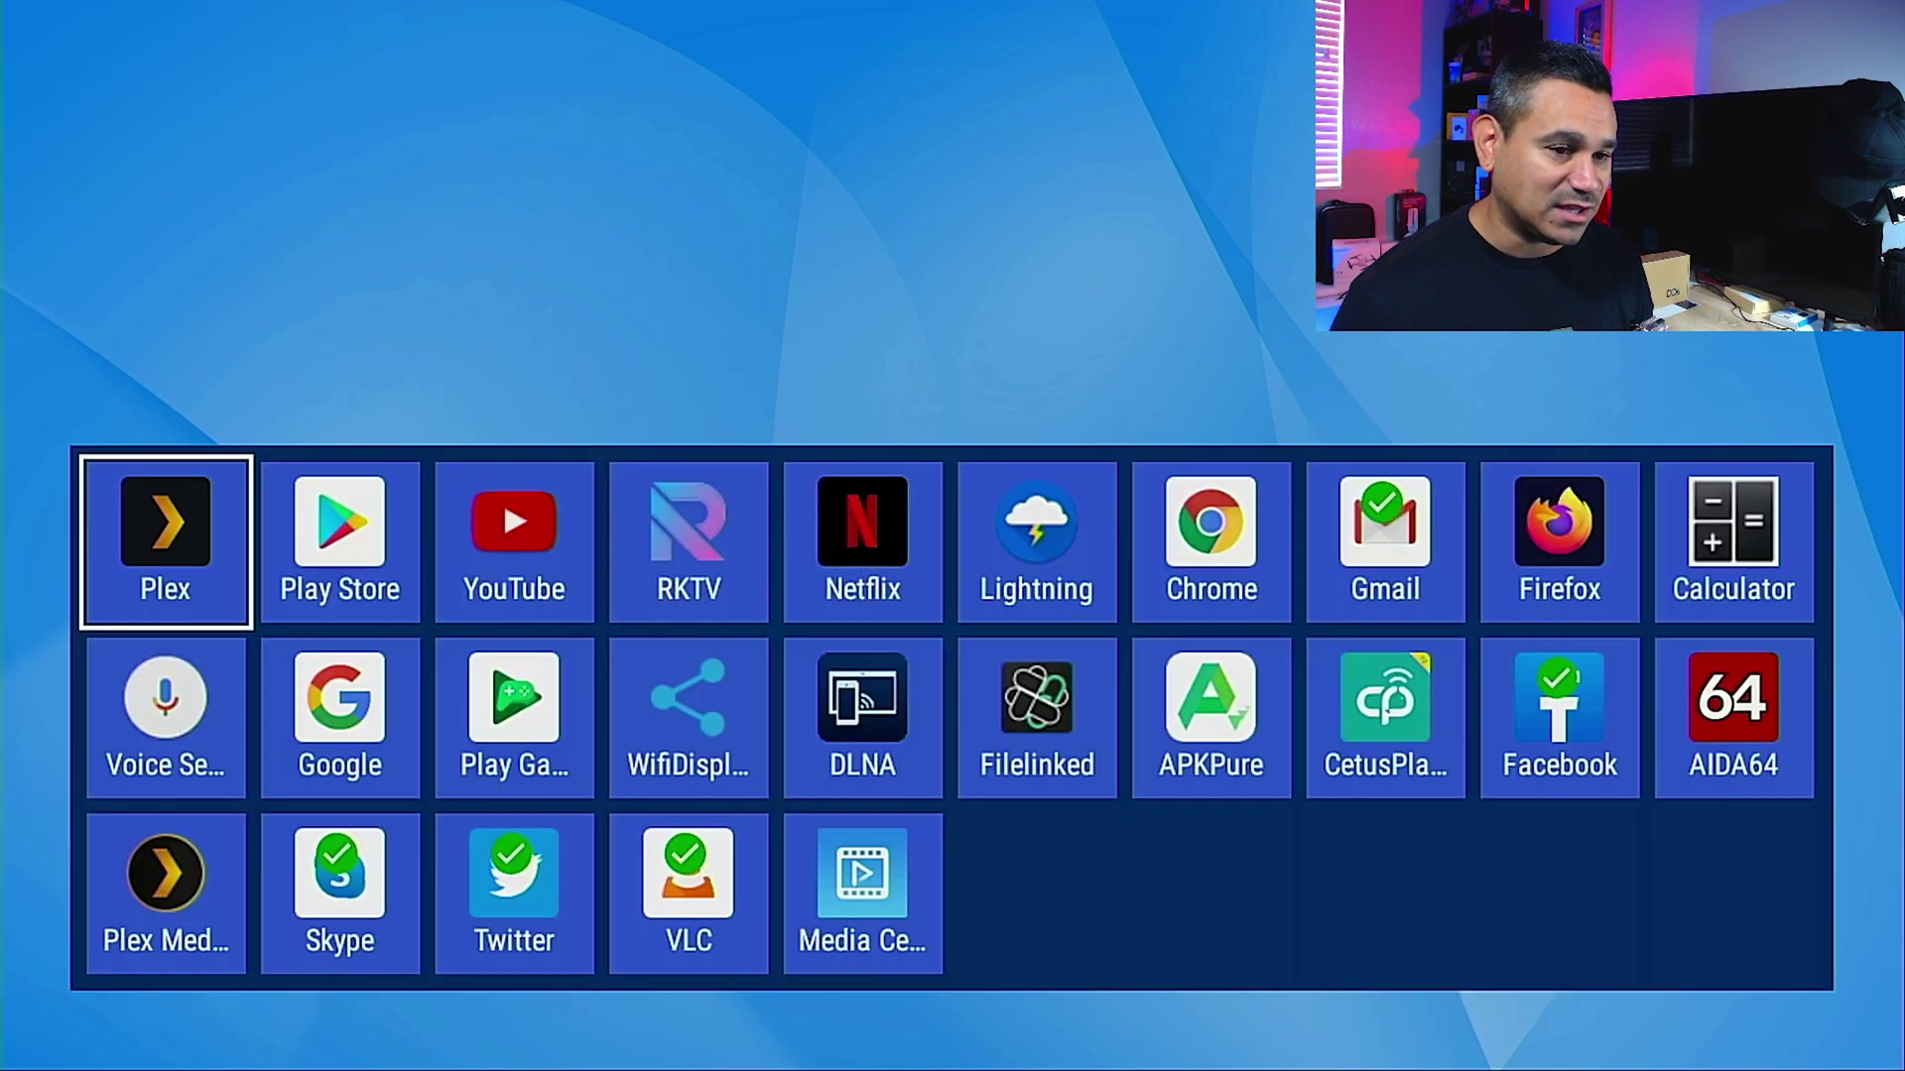
key("Escape")
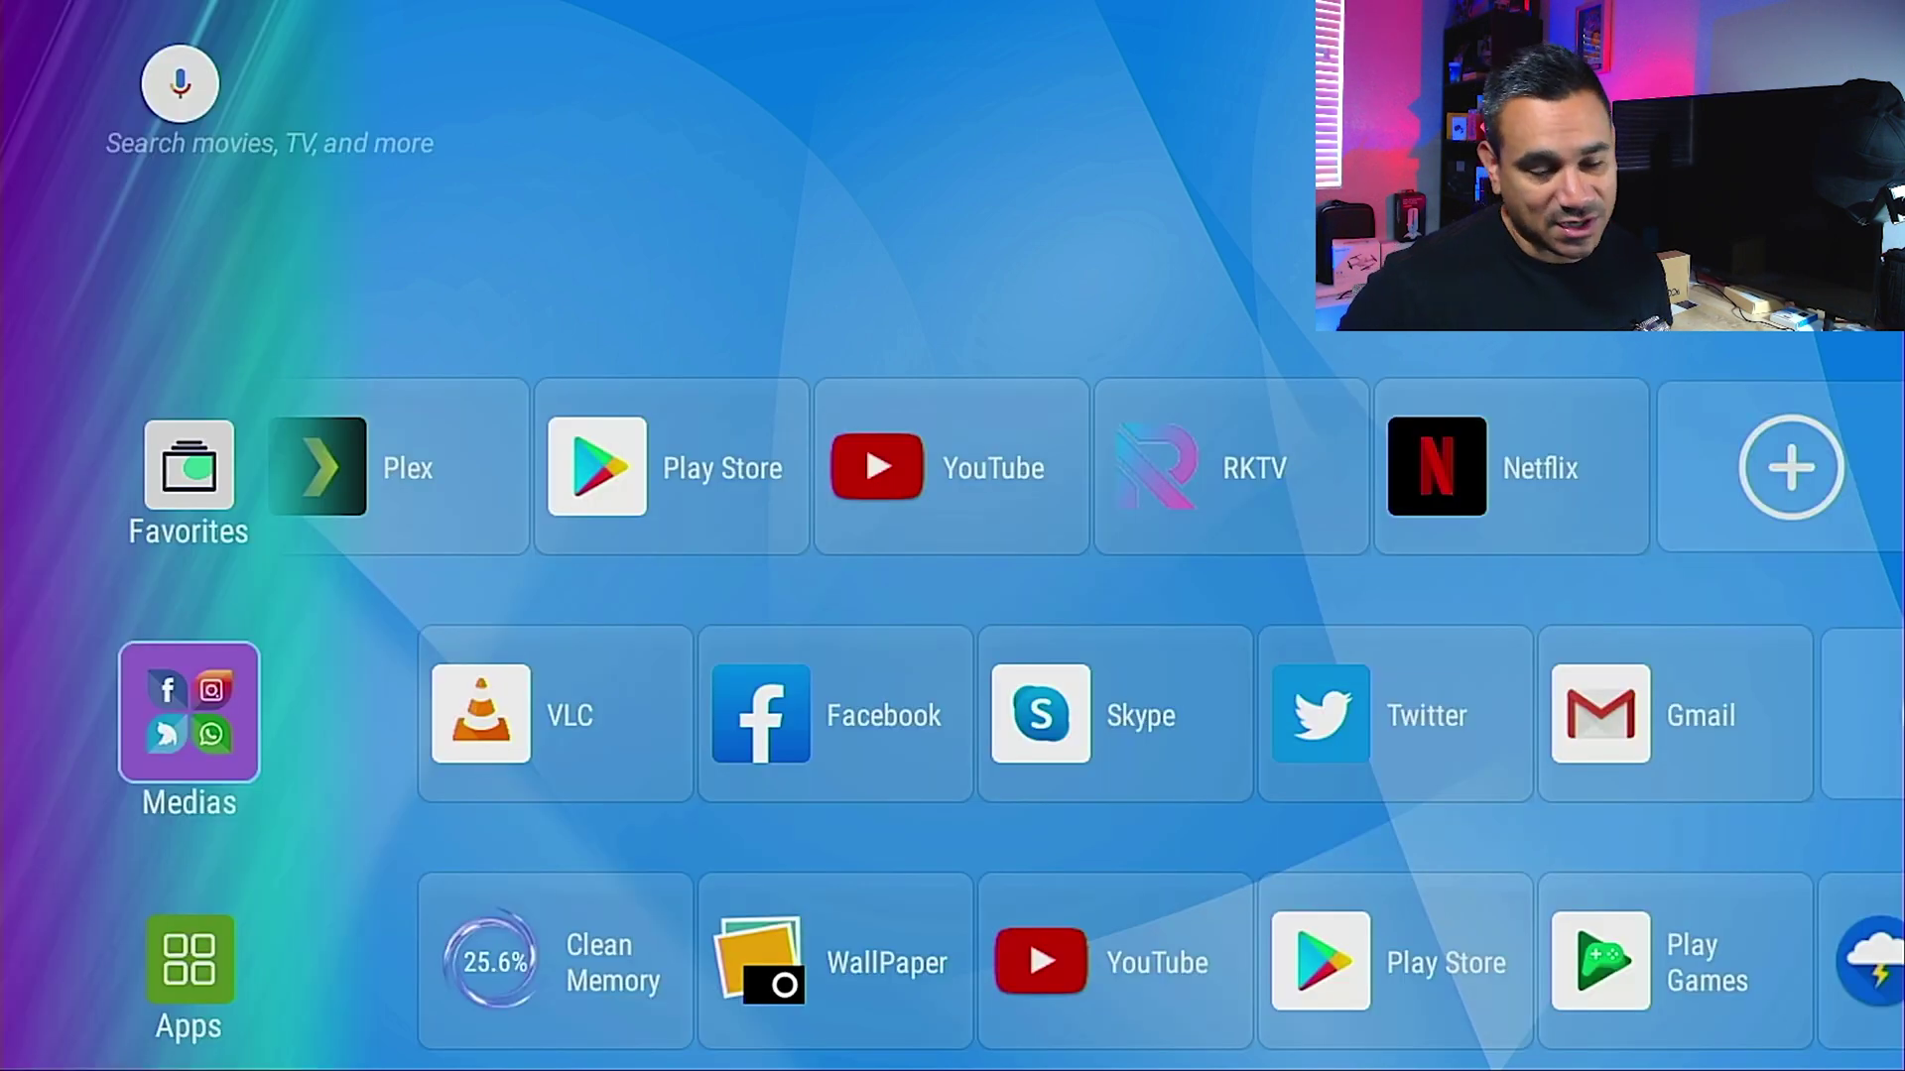
Step: Go back over the Favorites row and down to the Clean Memory tile in the Apps row
key("Right")
key("Up")
key("Left")
key("Left")
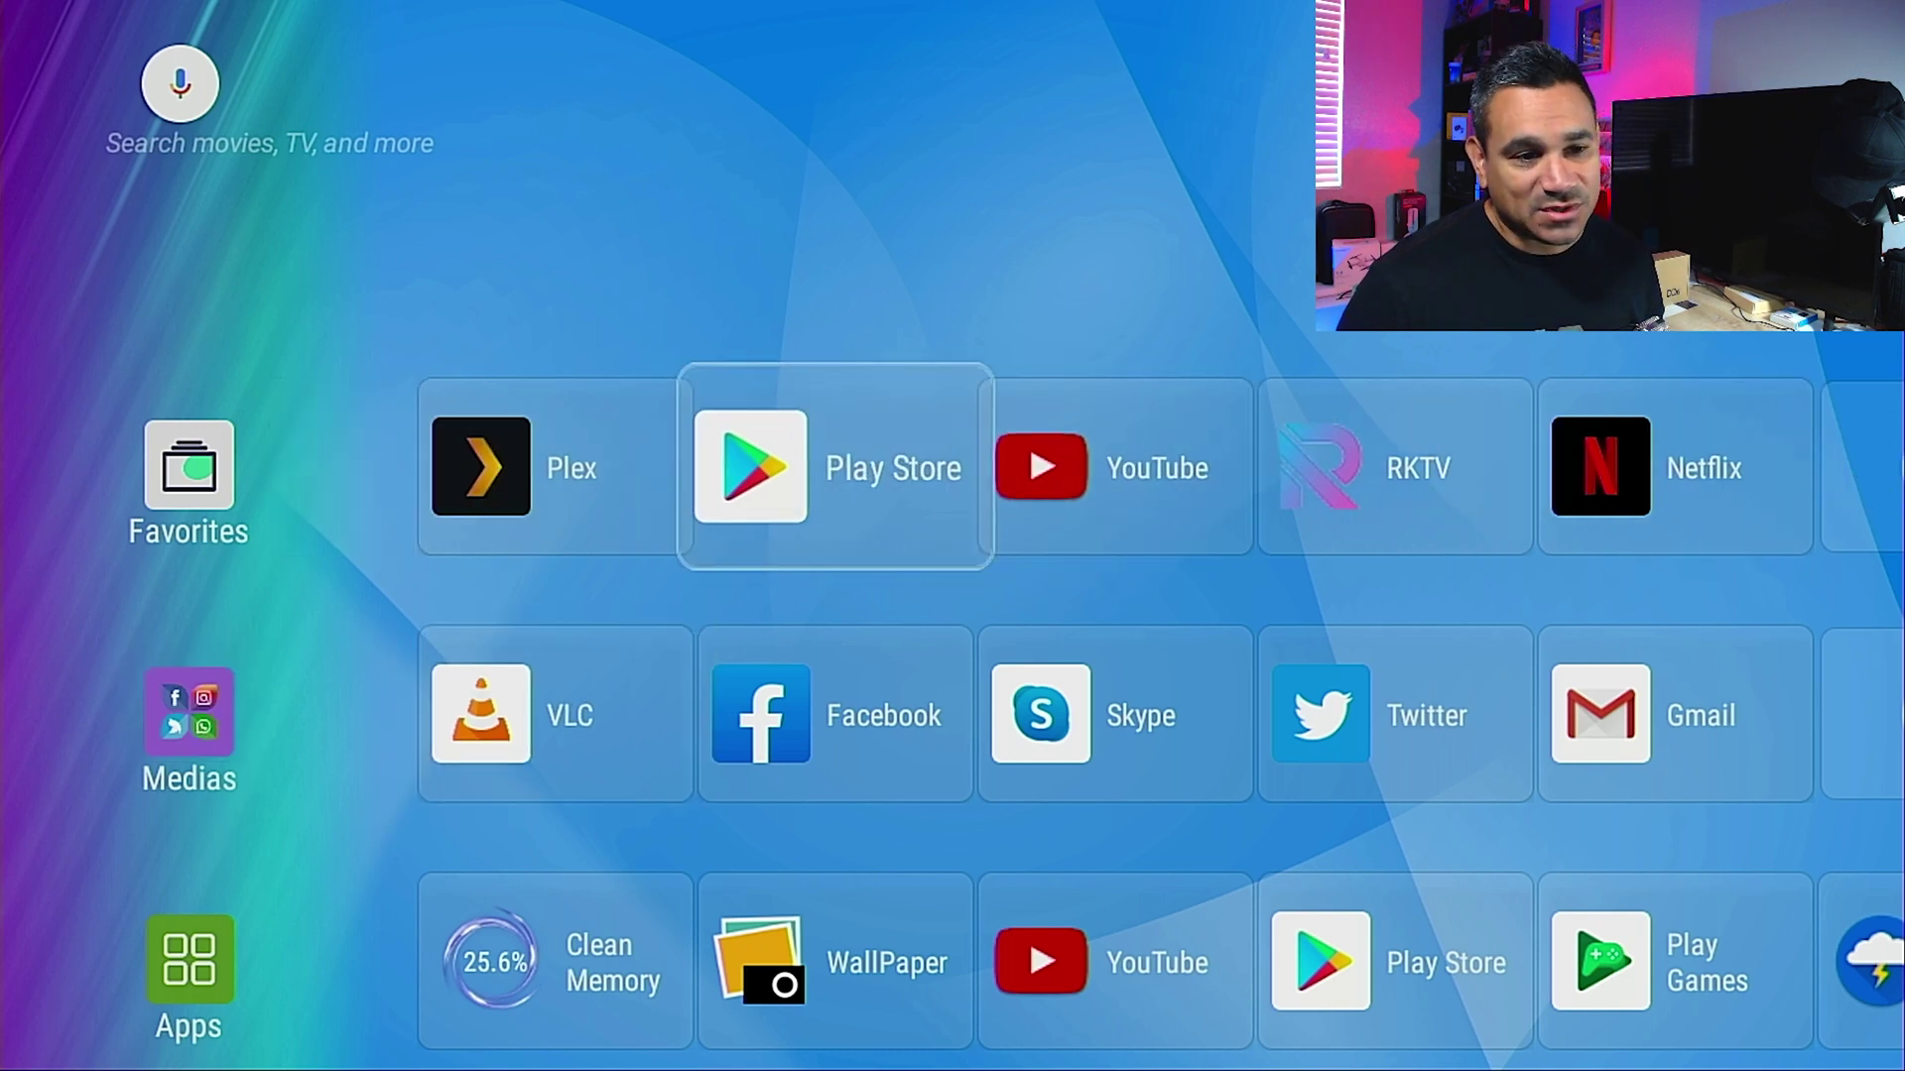
key("Down")
key("Down")
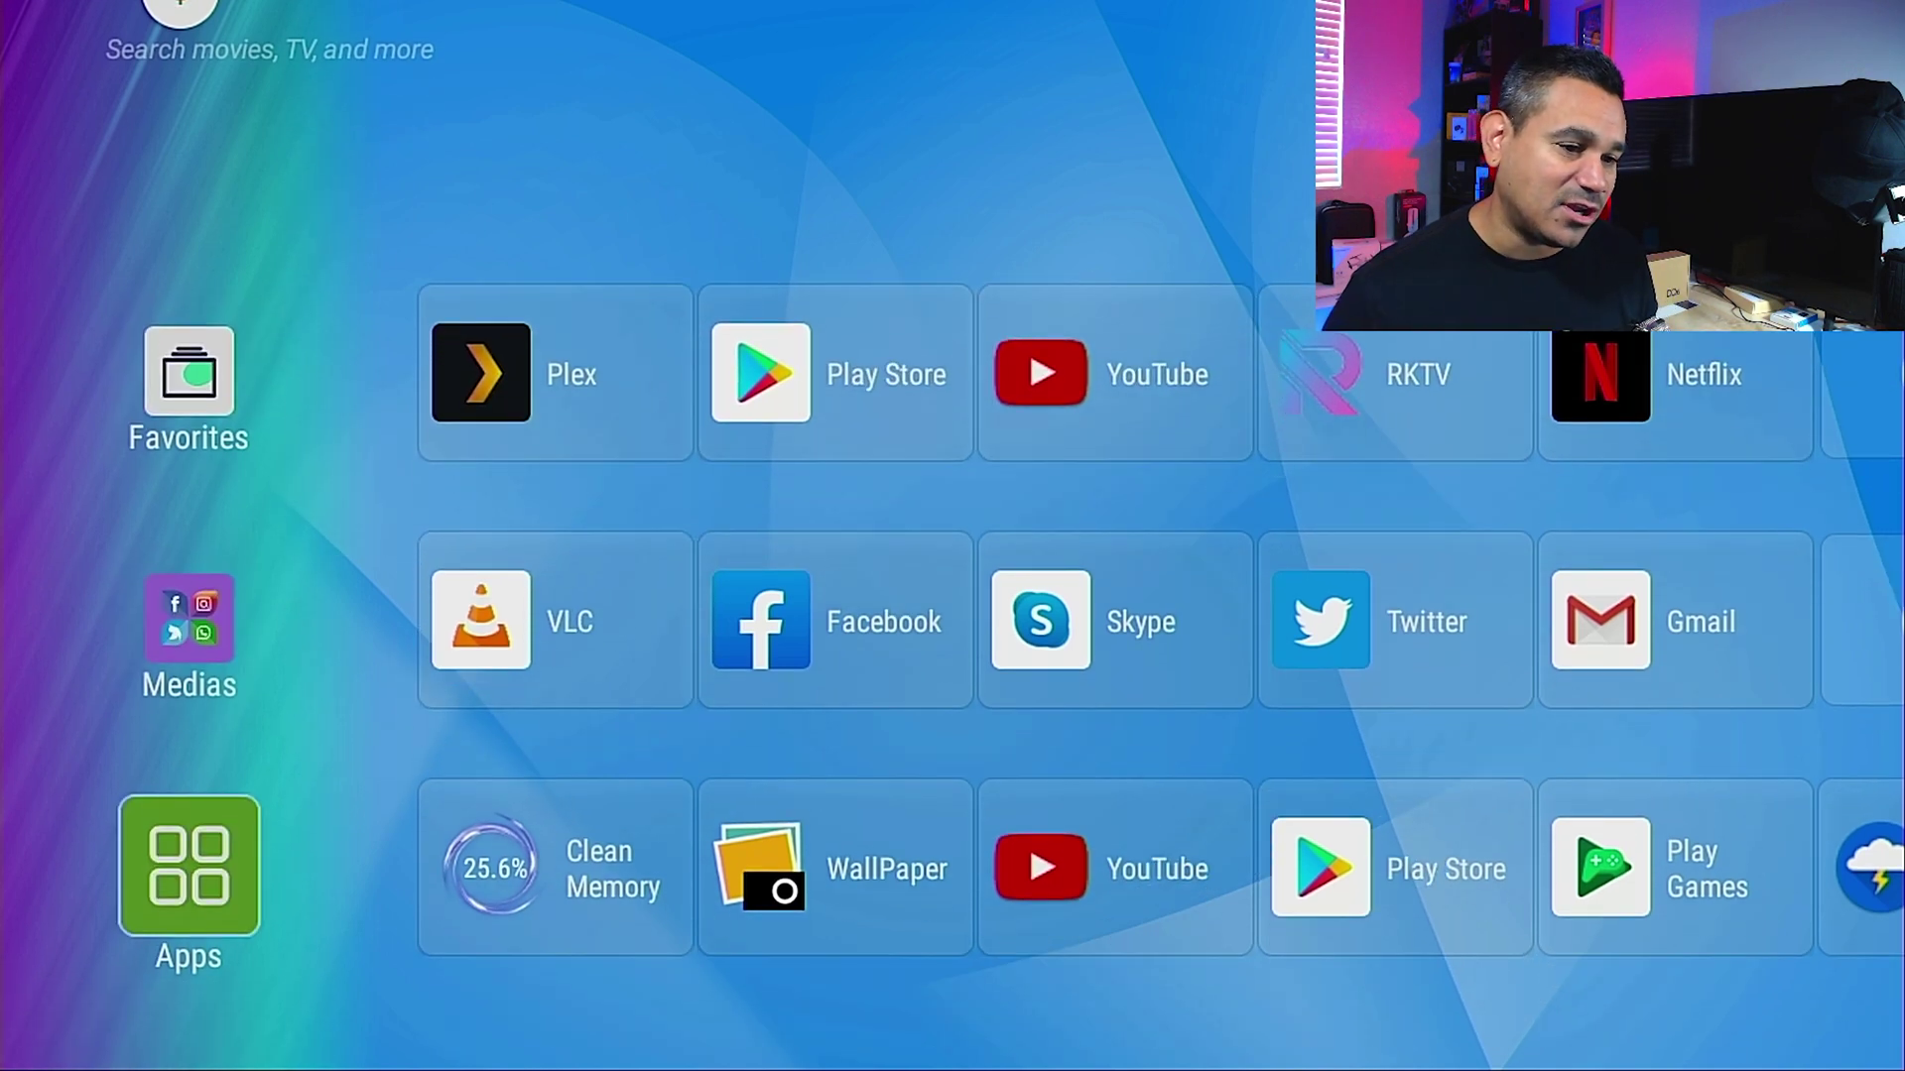
key("Right")
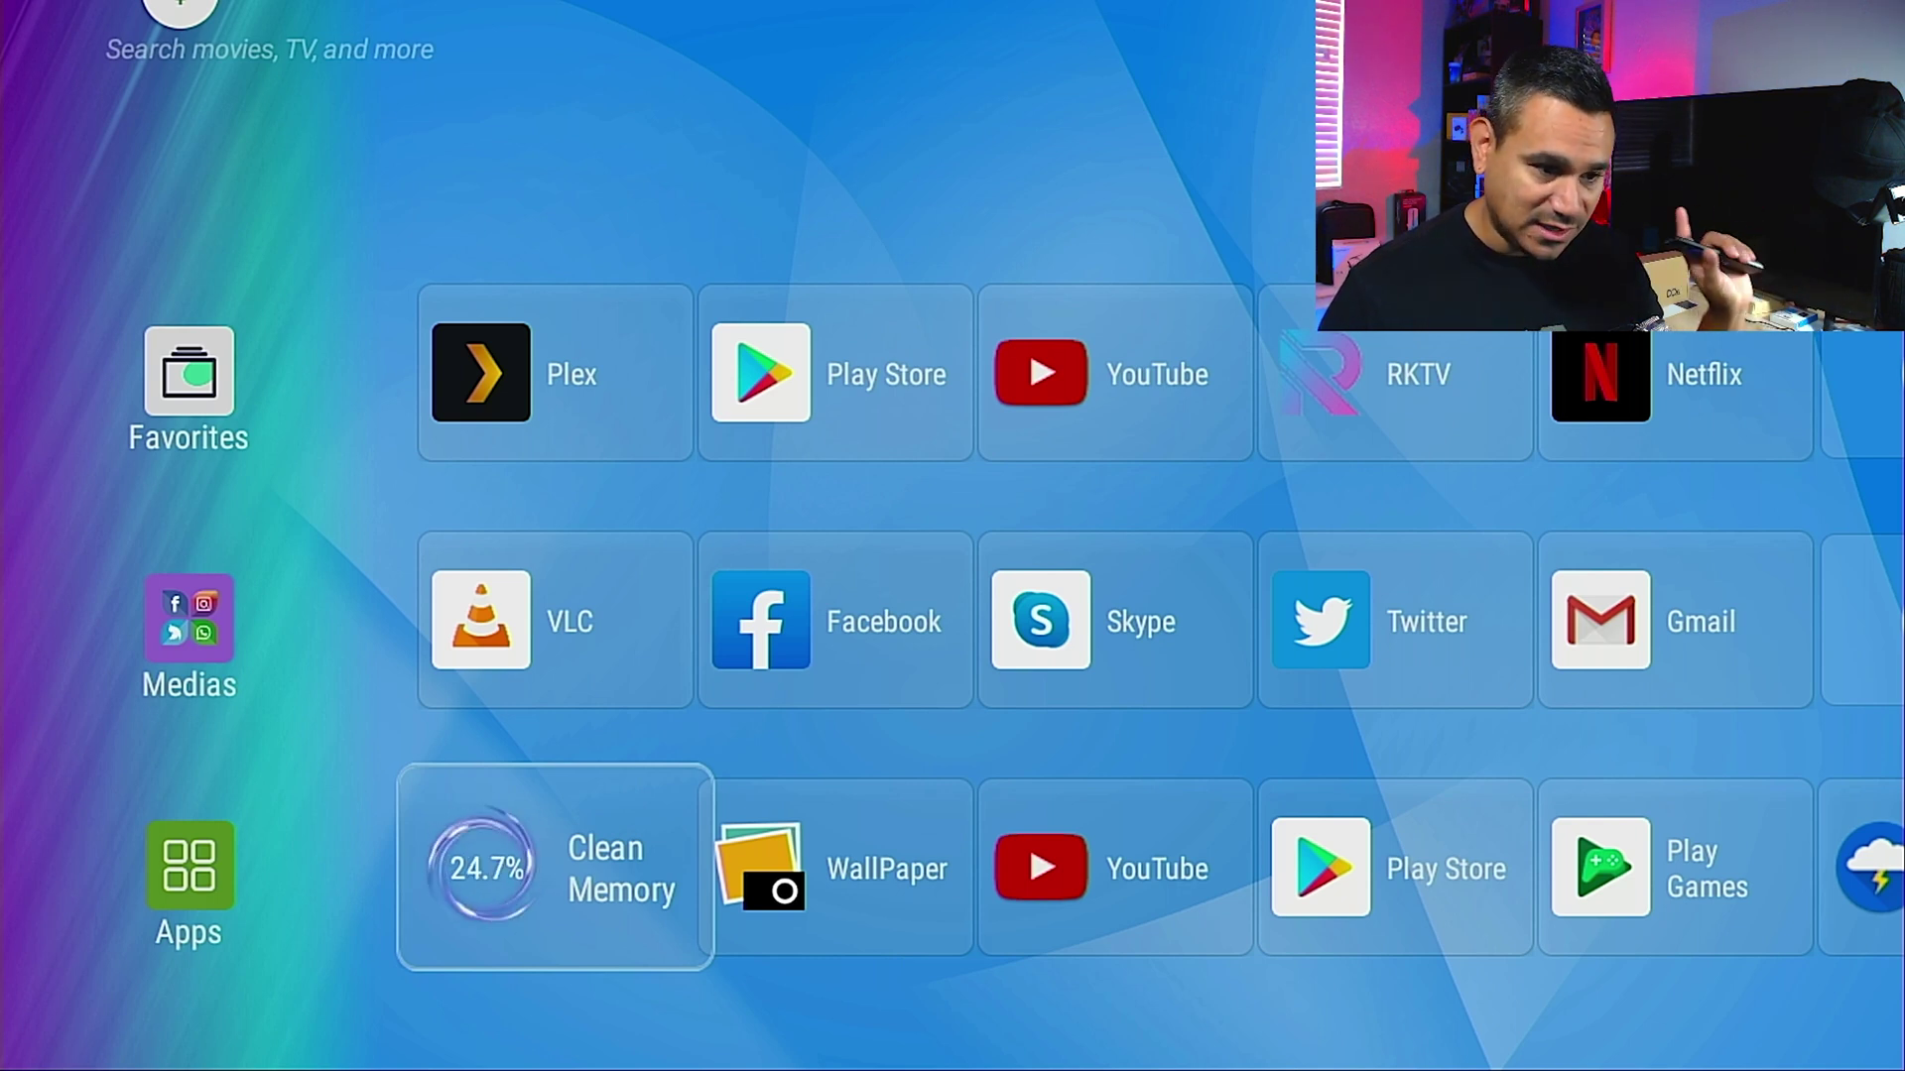
Step: Look through the installed apps in the Apps row, from Clean Memory as far as Filelinked
key("Right")
key("Right")
key("Right")
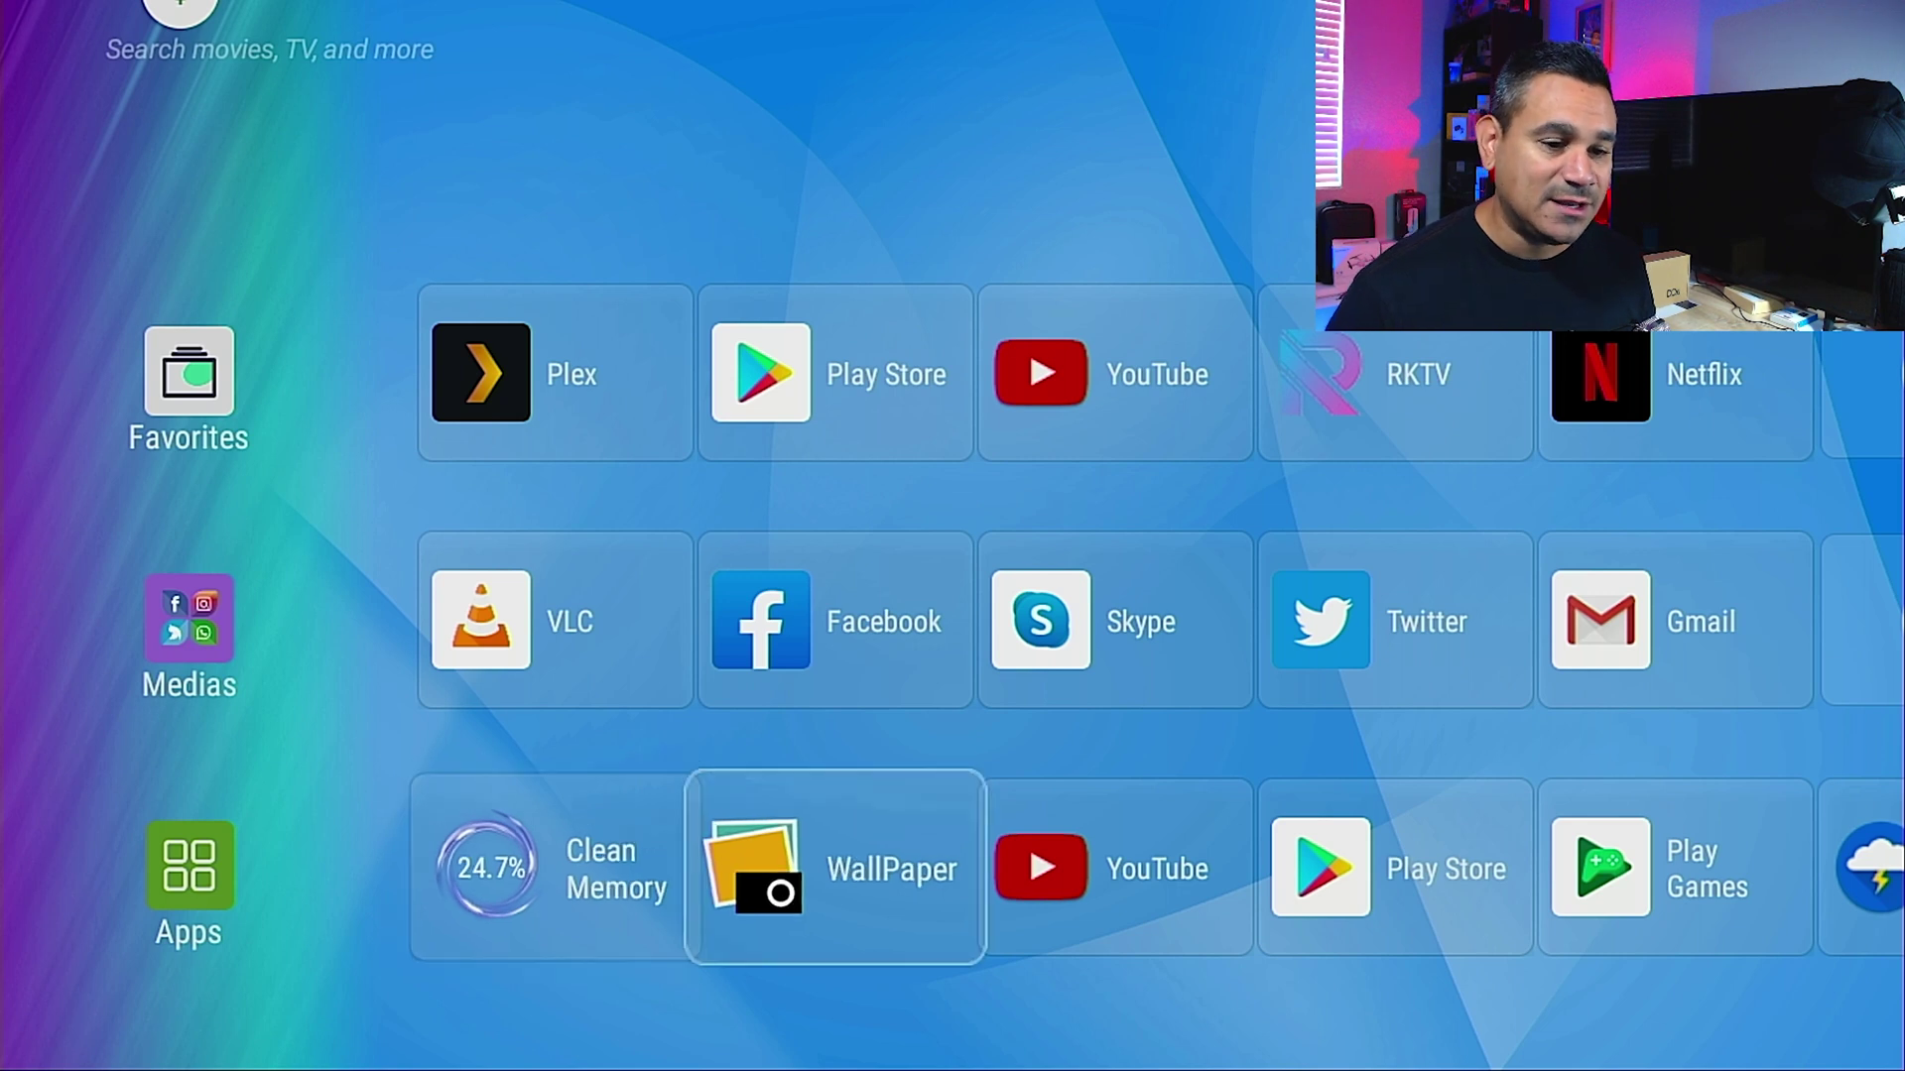
key("Right")
key("Right")
key("Right")
key("Right")
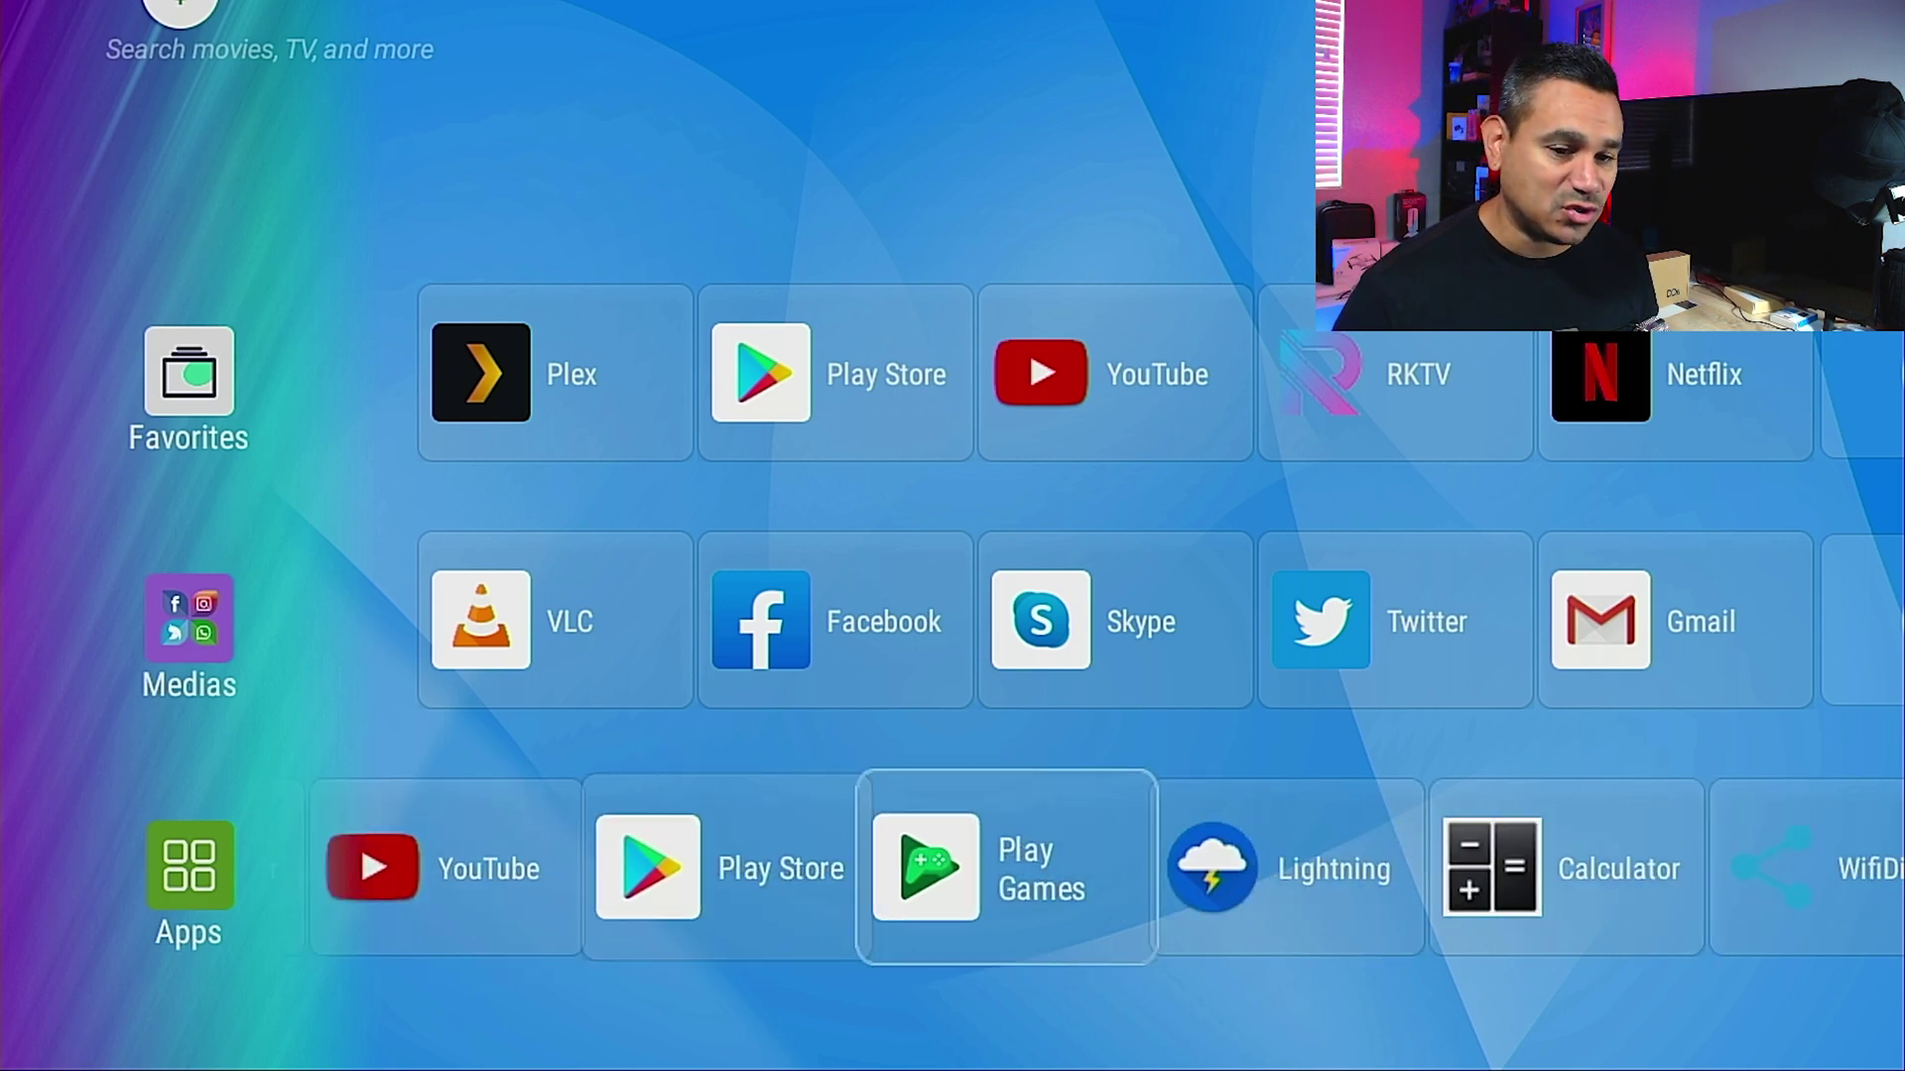
key("Right")
key("Right")
key("Right")
key("Right")
key("Right")
key("Right")
key("Right")
key("Right")
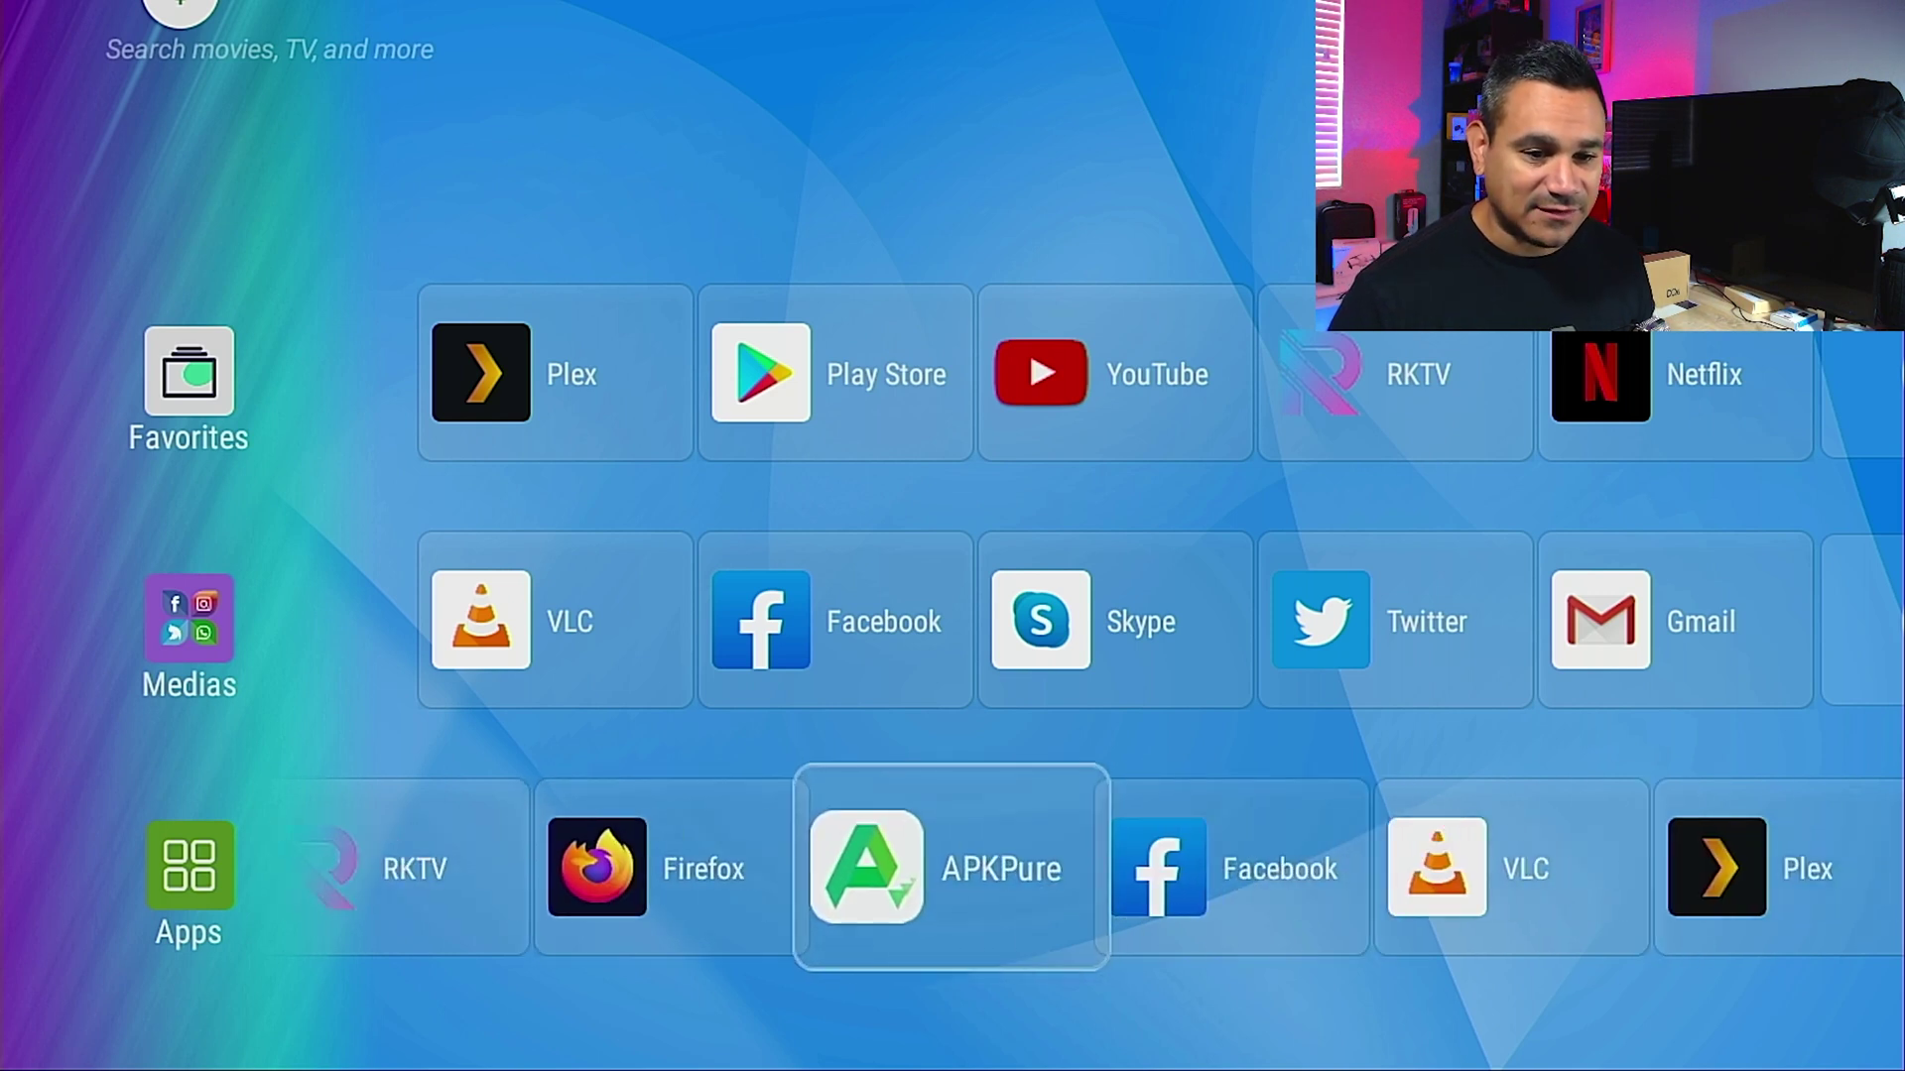
key("Right")
key("Right")
key("Right")
key("Right")
key("Right")
key("Right")
key("Right")
key("Right")
key("Right")
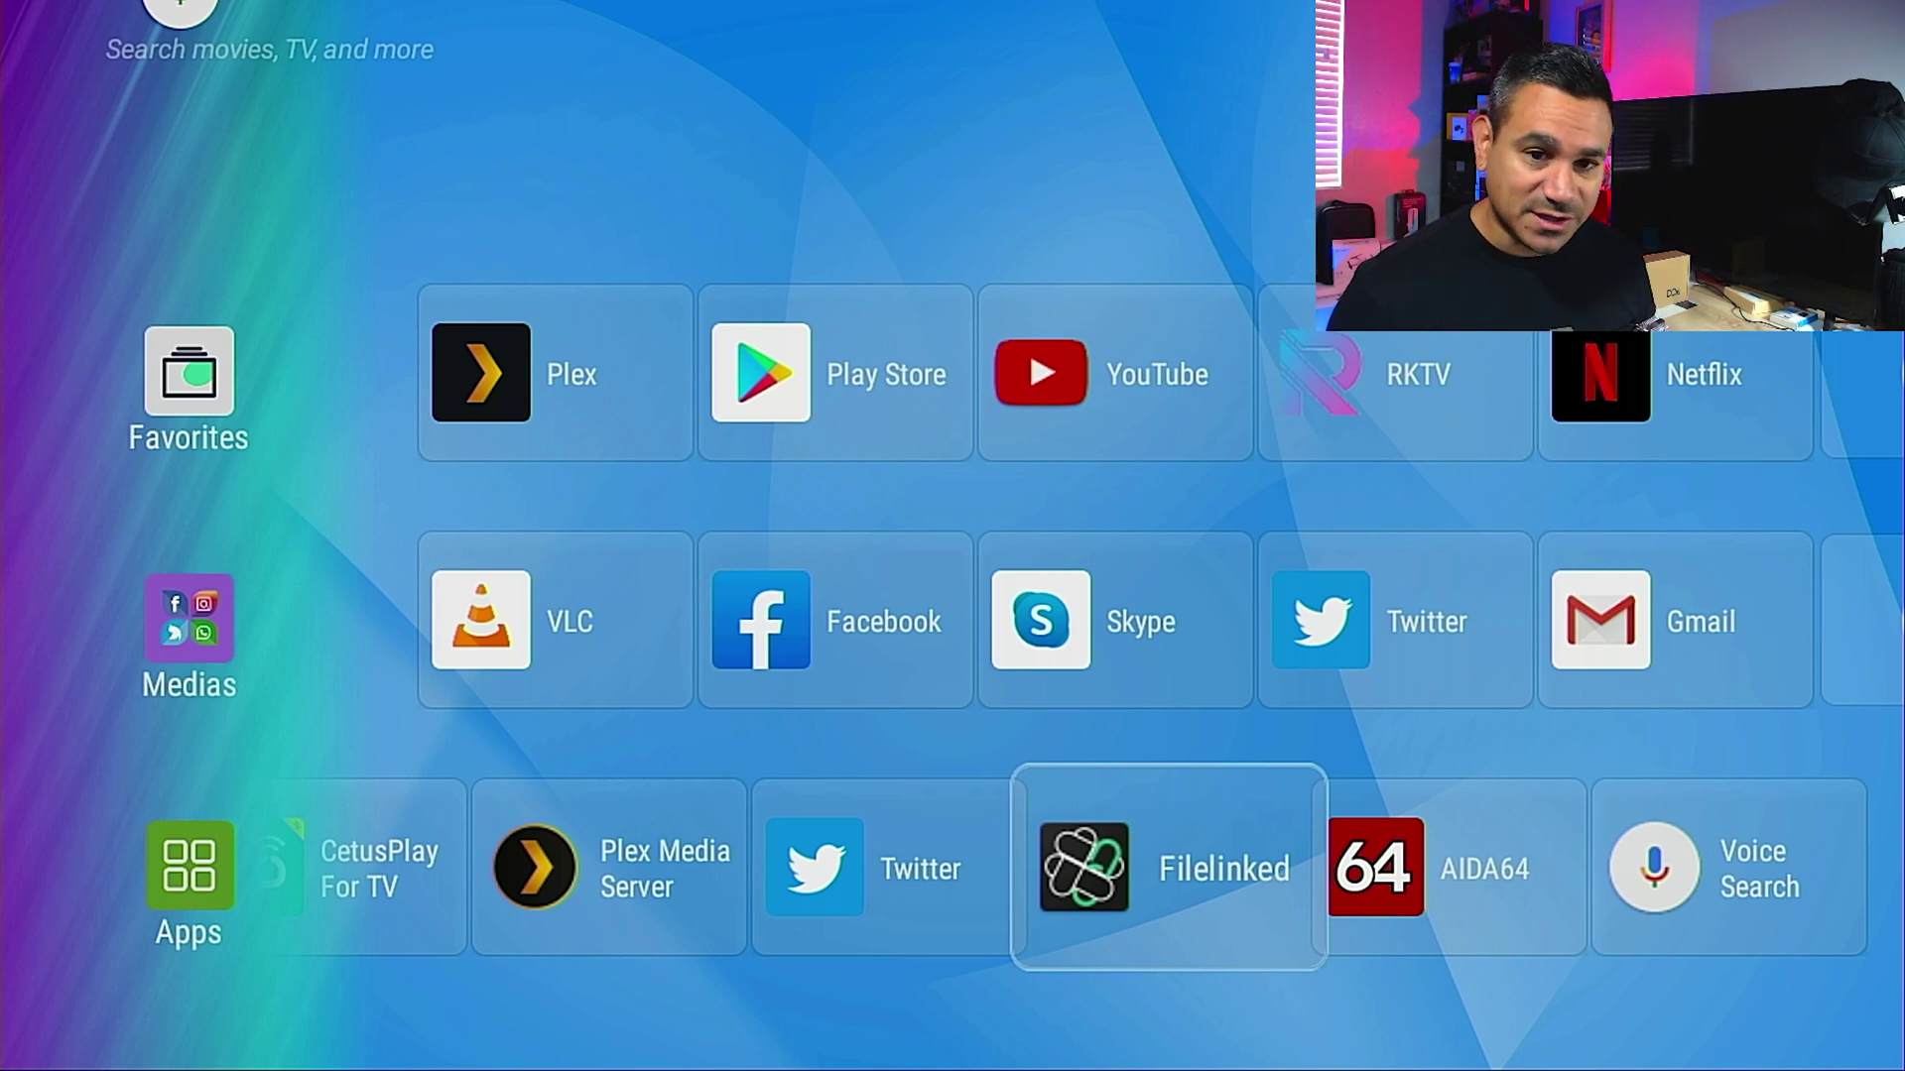
Step: Open Voice Search at the end of the Apps row, and return to the home screen
key("Right")
key("Right")
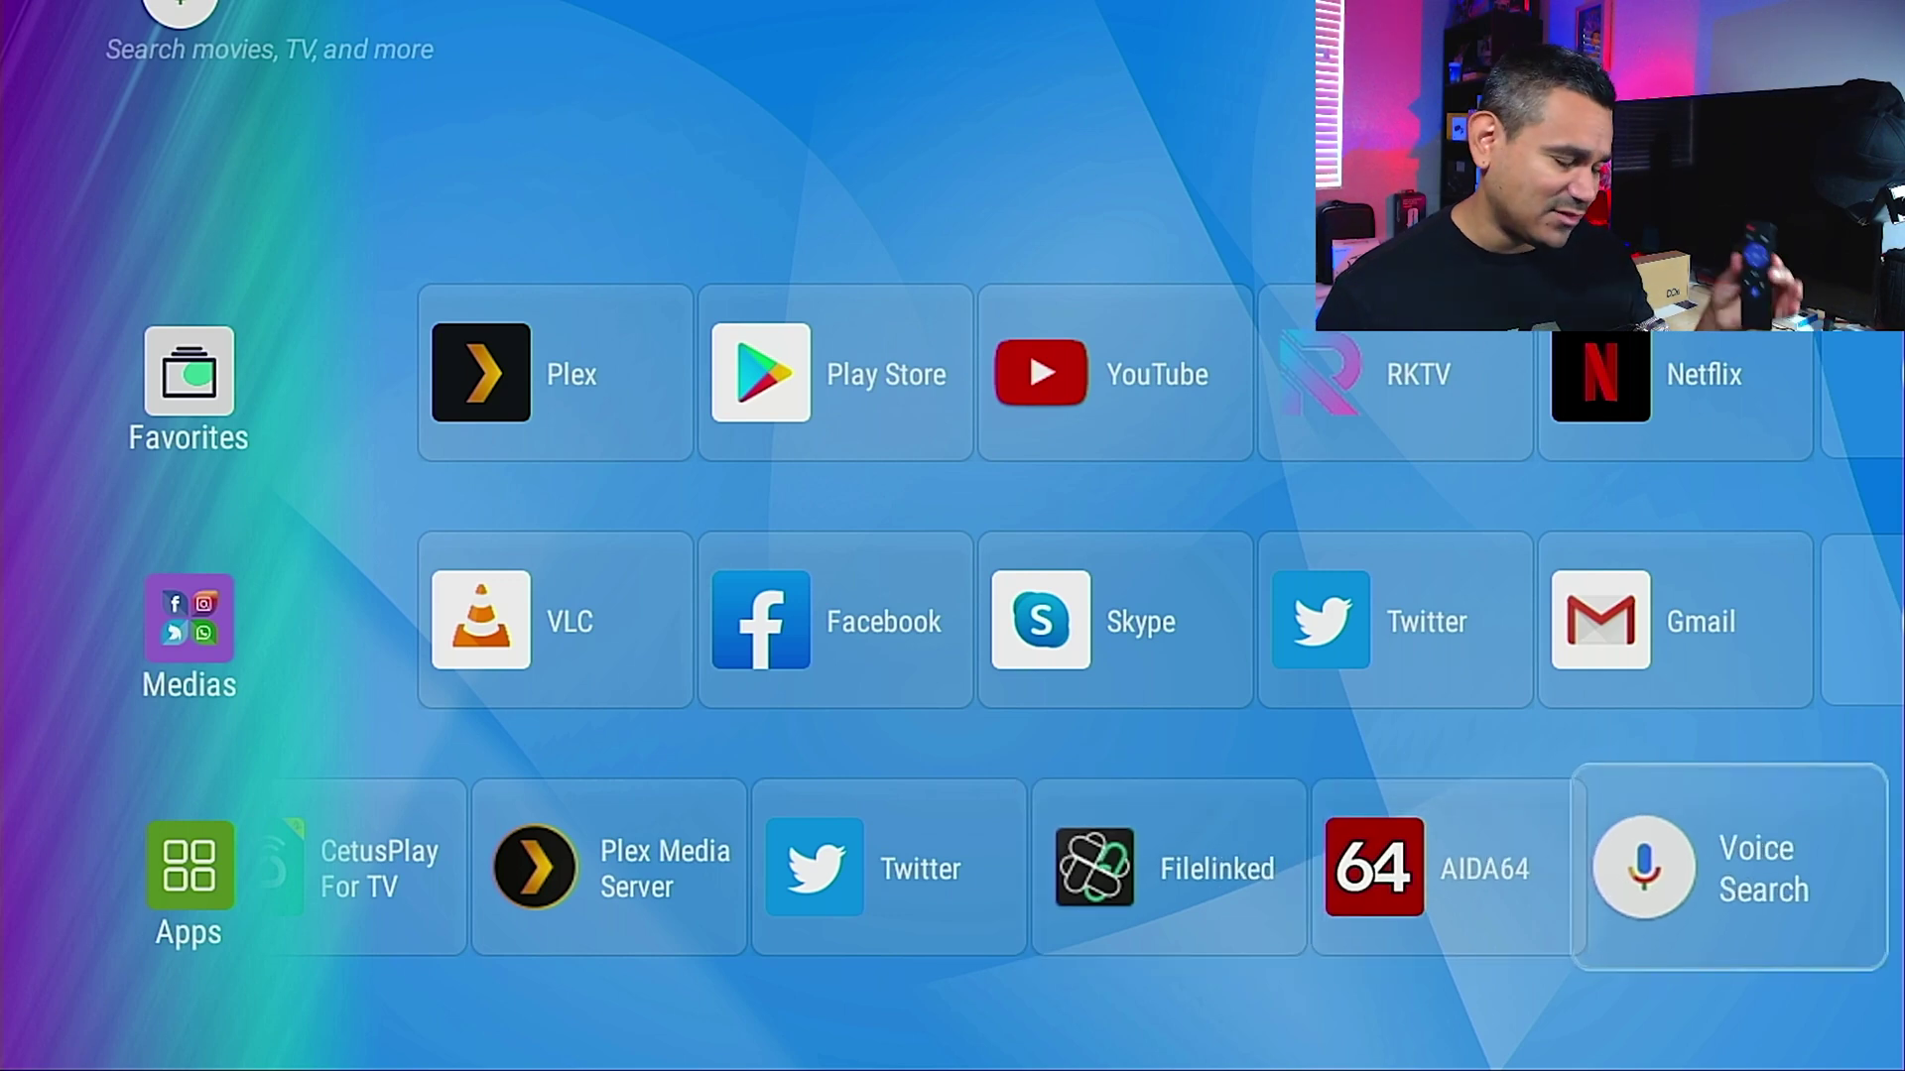
key("Return")
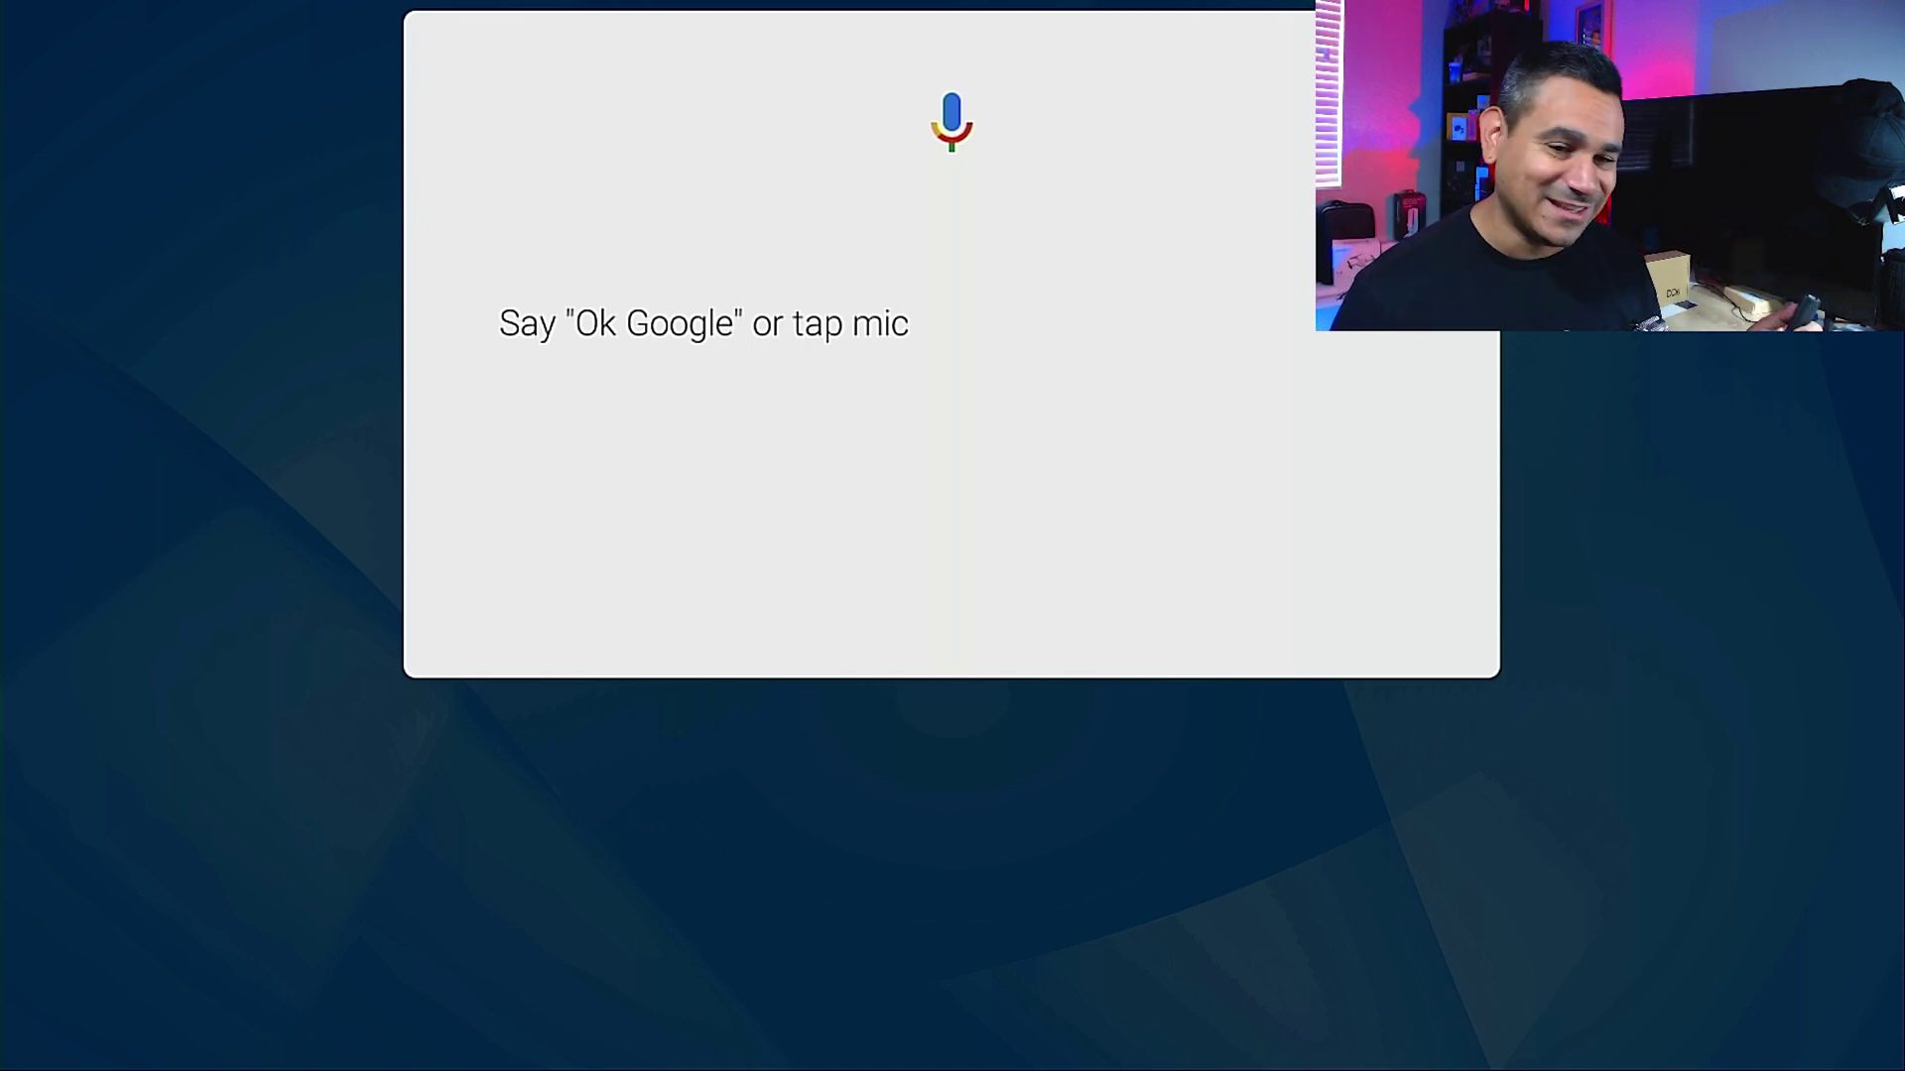
key("Escape")
Step: Go back through the whole Apps row to its Apps heading
key("Left")
key("Left")
key("Left")
key("Left")
key("Left")
key("Left")
key("Left")
key("Left")
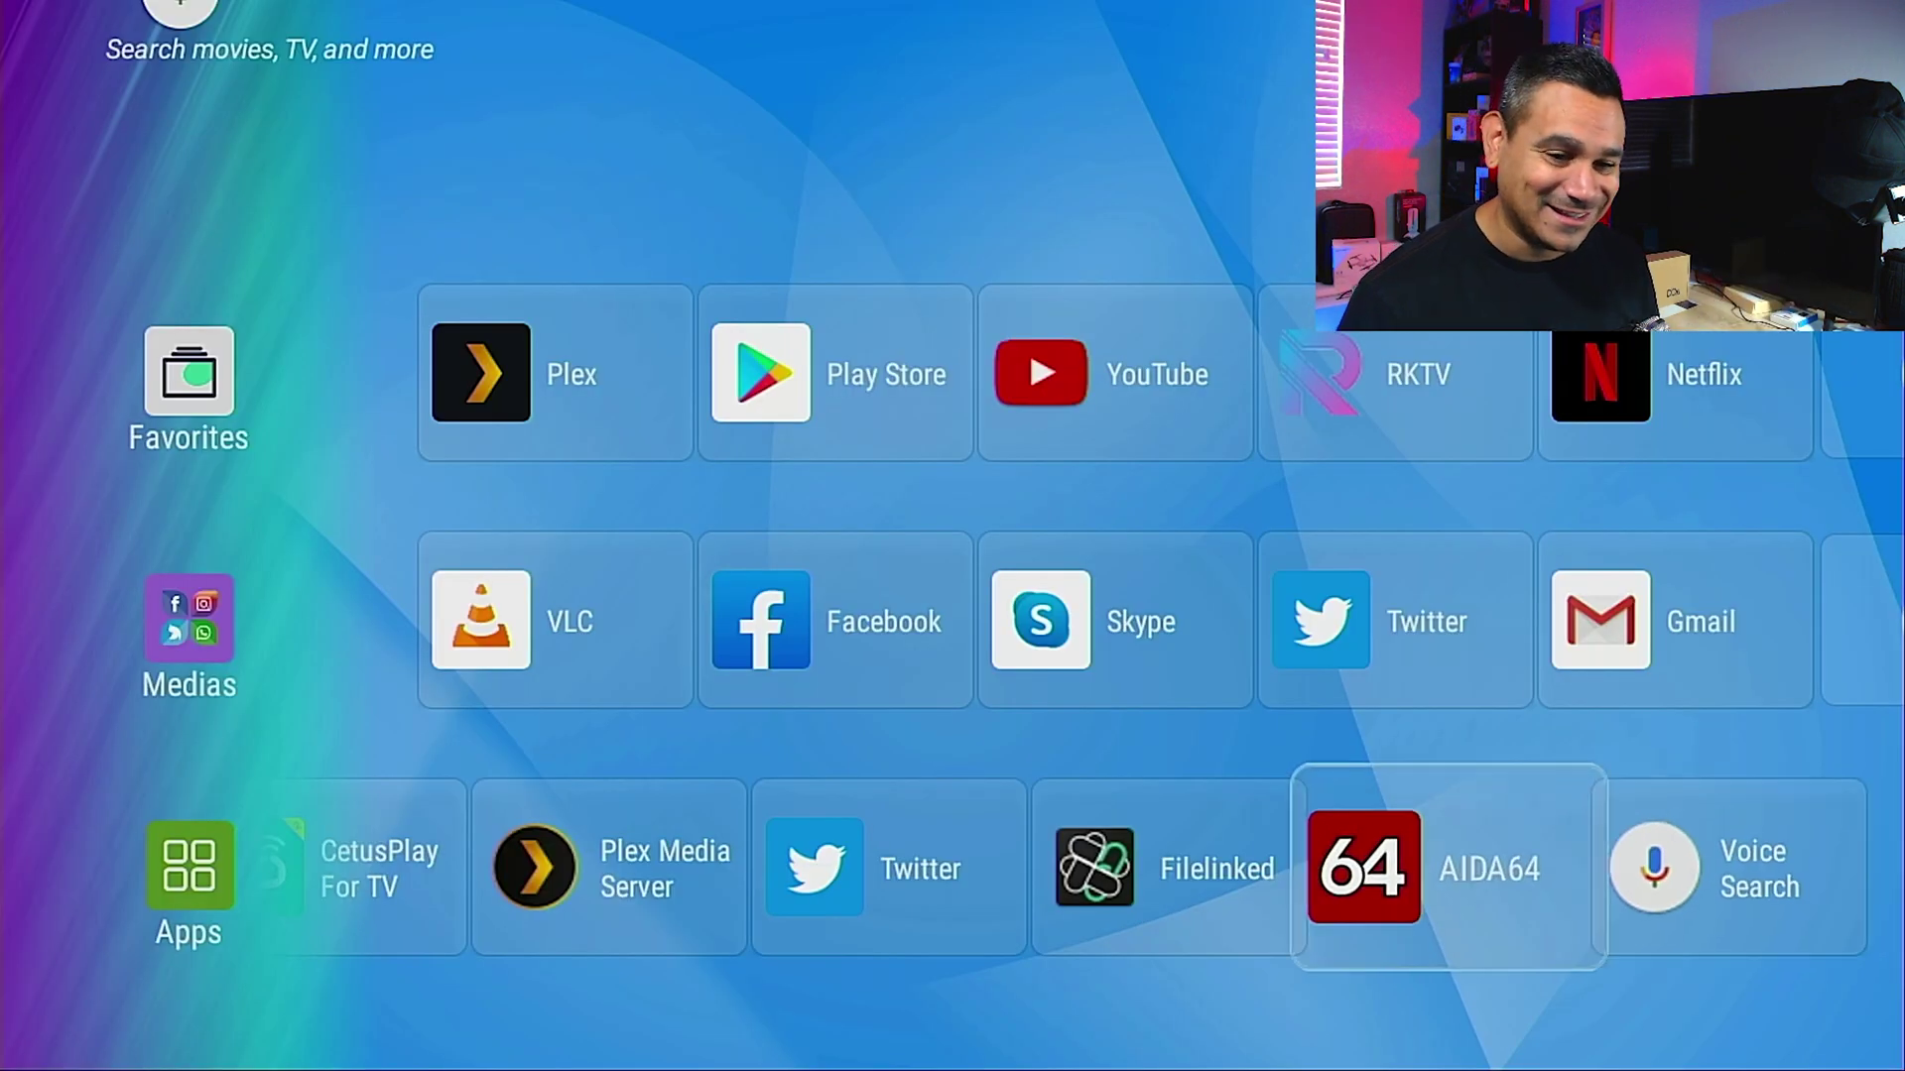
key("Left")
key("Left")
key("Left")
key("Left")
key("Left")
key("Left")
key("Left")
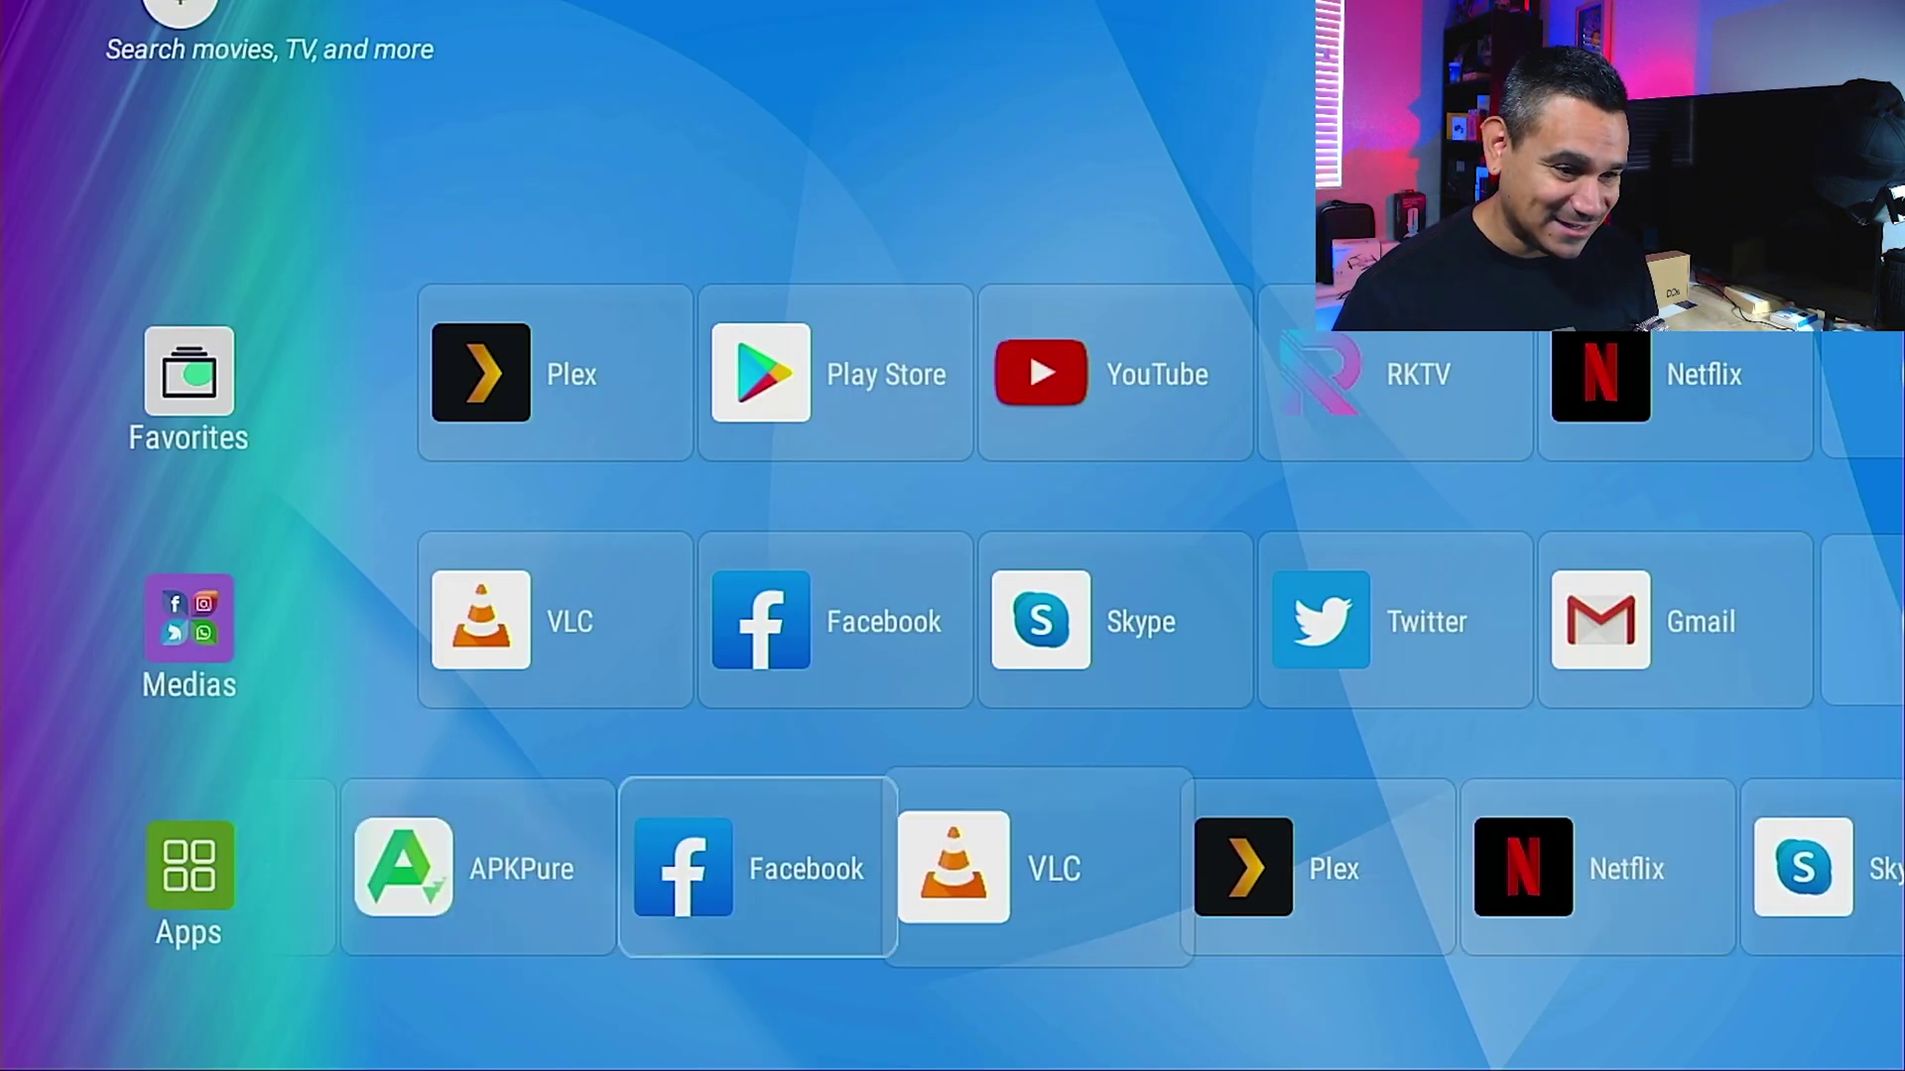
key("Left")
key("Left")
key("Left")
key("Left")
key("Left")
key("Left")
key("Left")
key("Left")
key("Left")
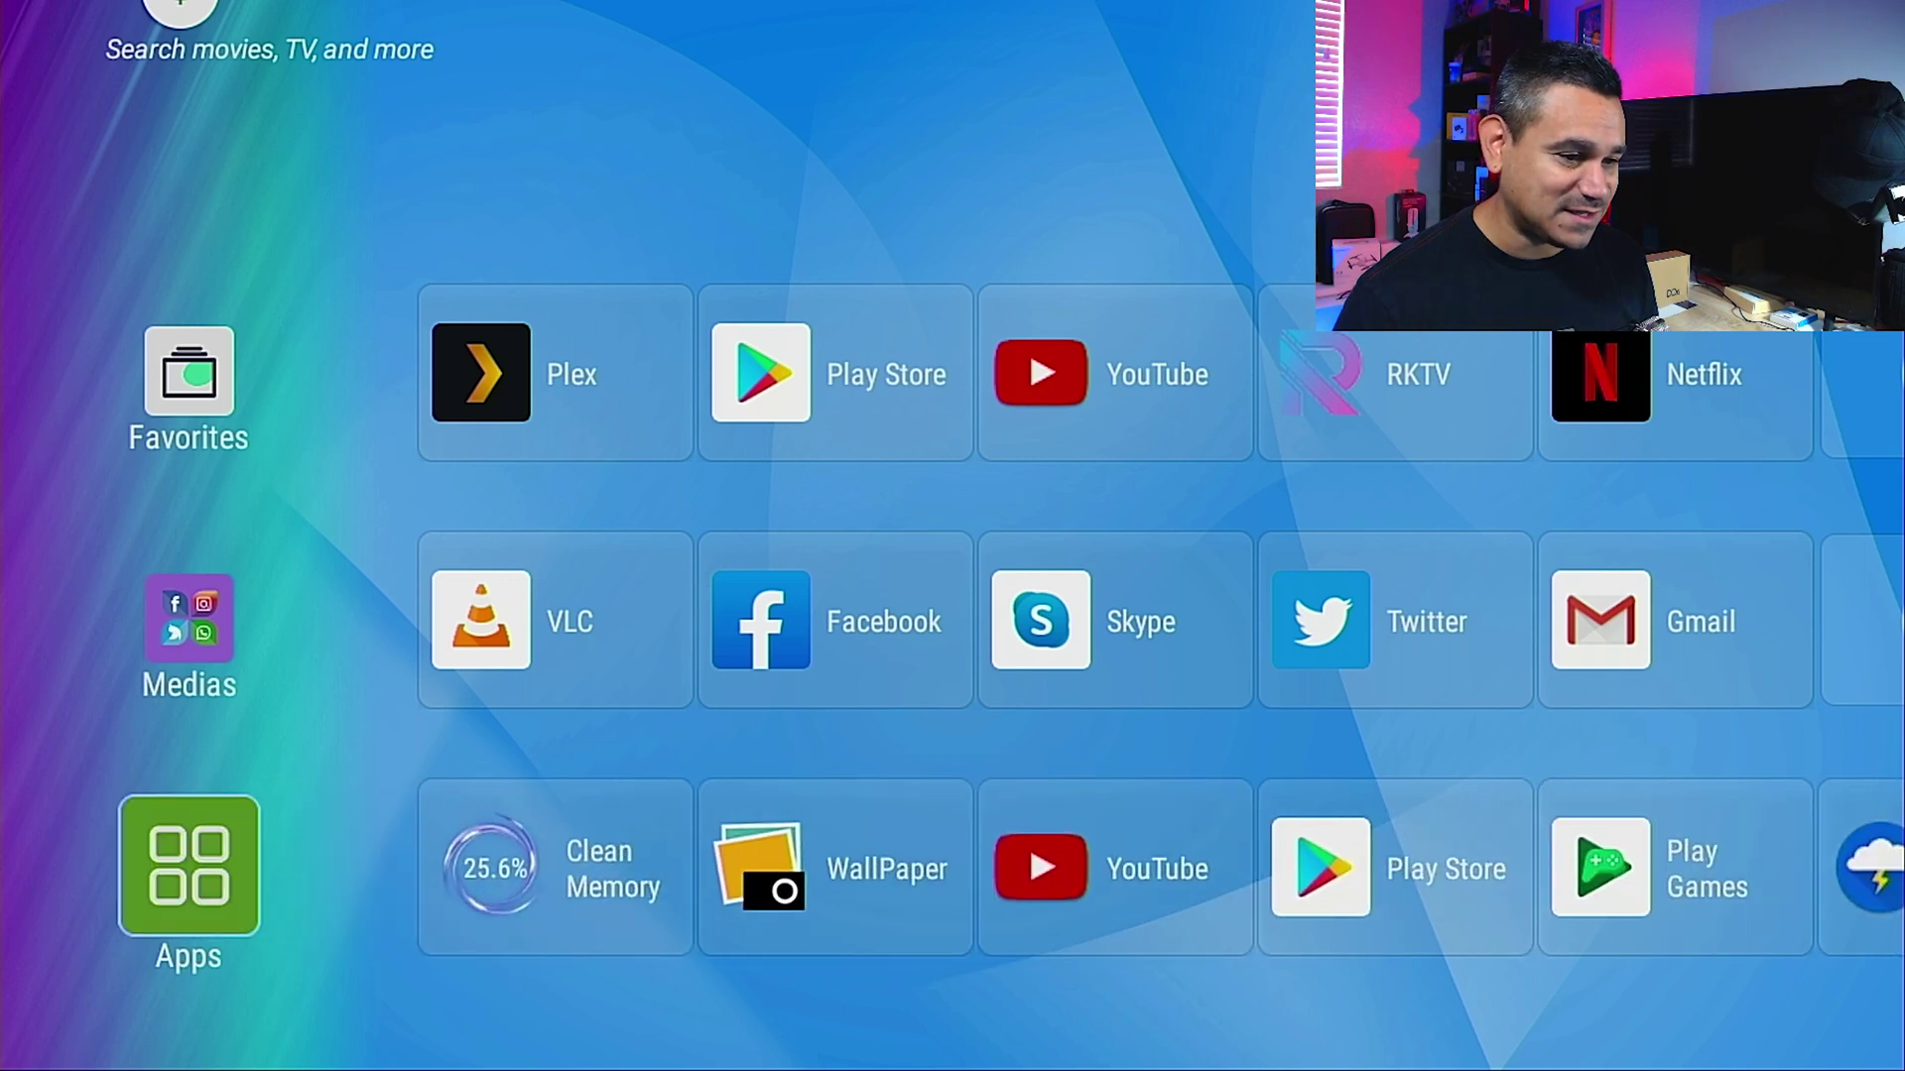
Step: Open the device settings and examine the suggestions, network and account entries
key("Down")
key("Return")
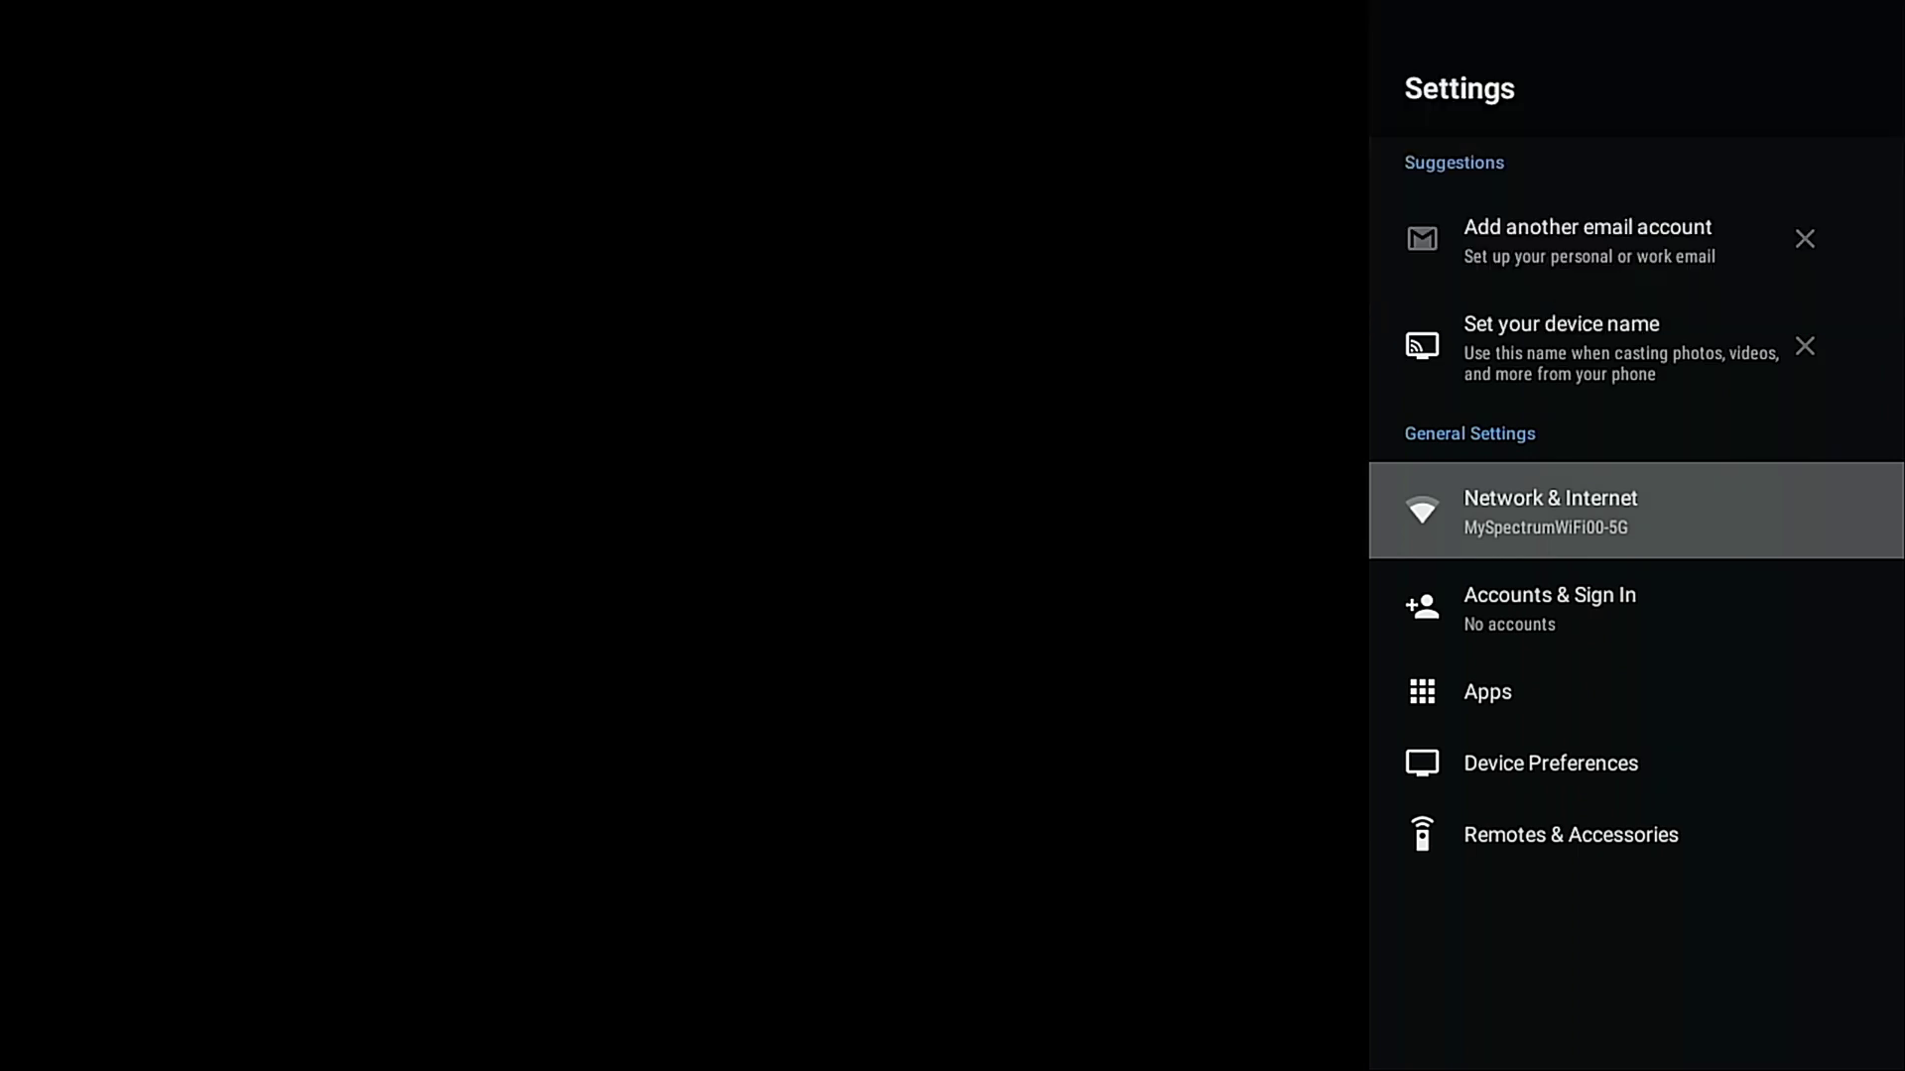
key("Up")
key("Up")
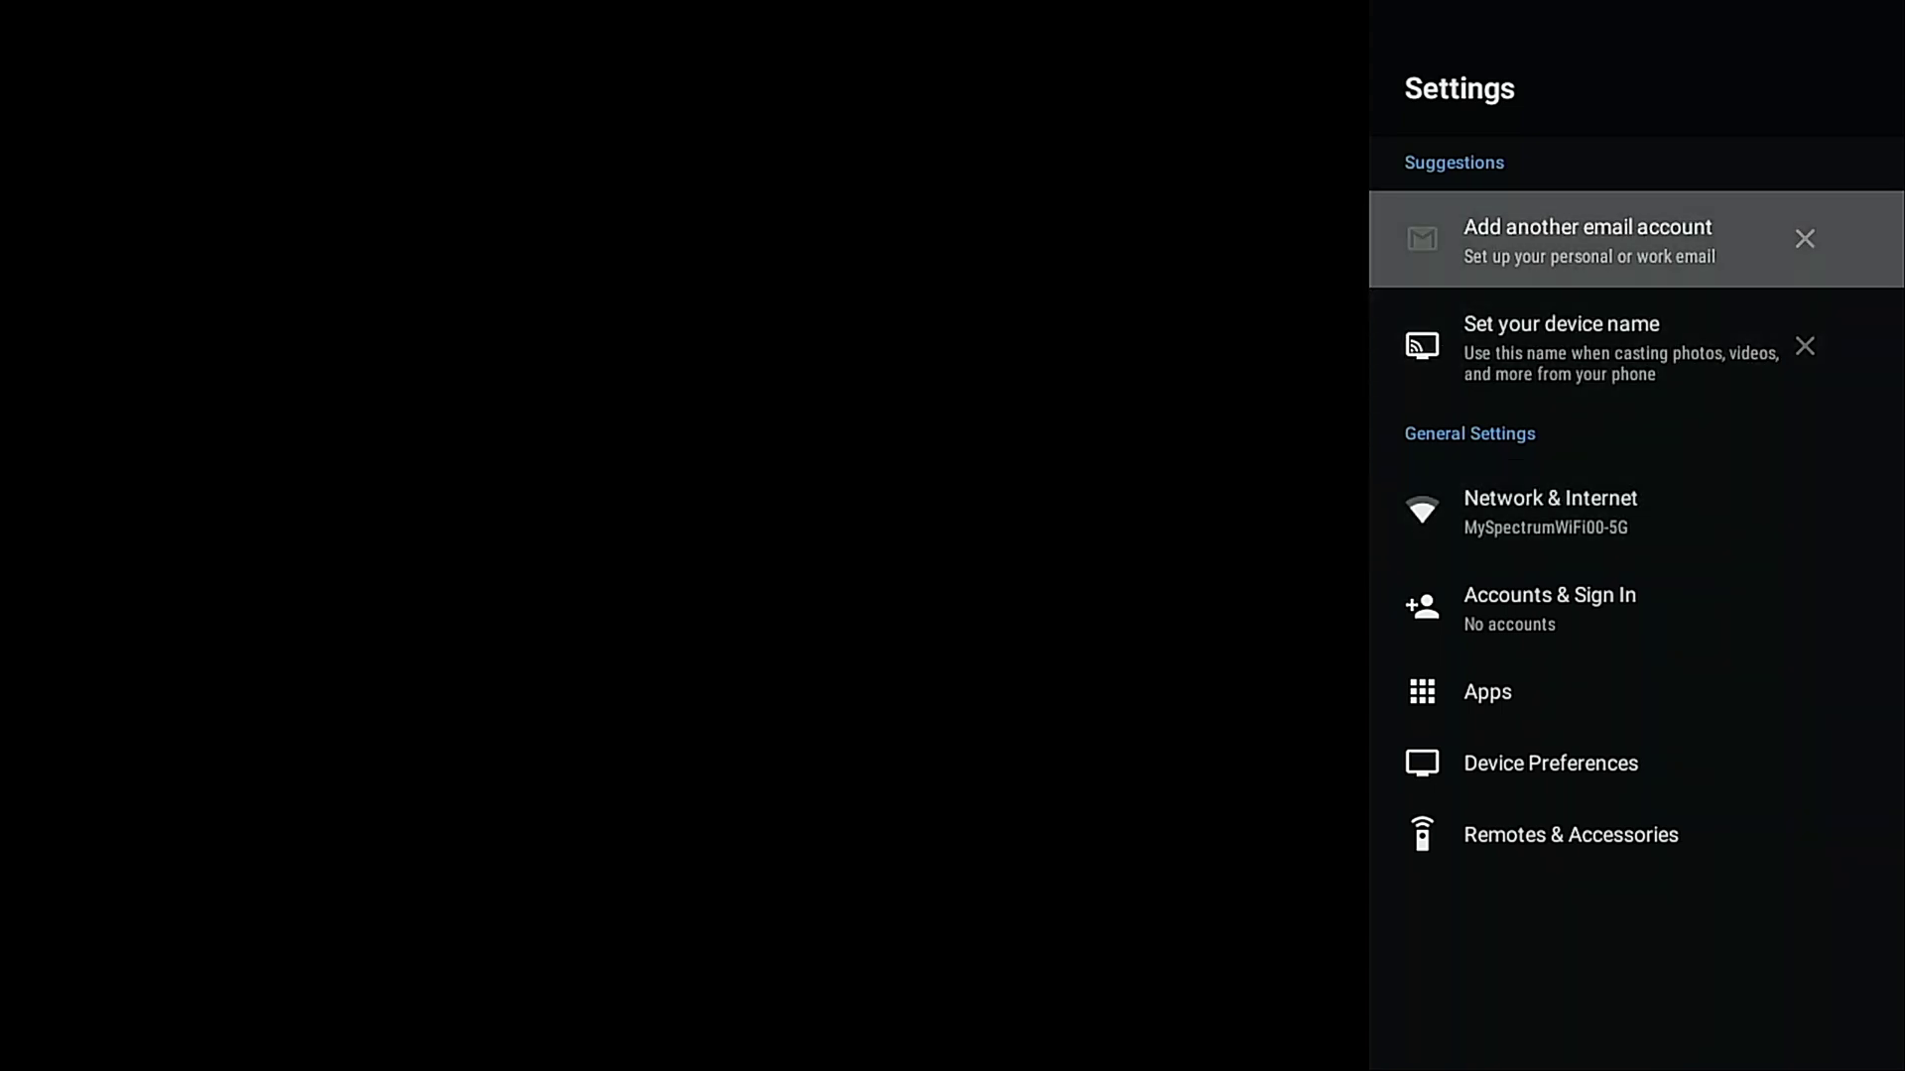
key("Down")
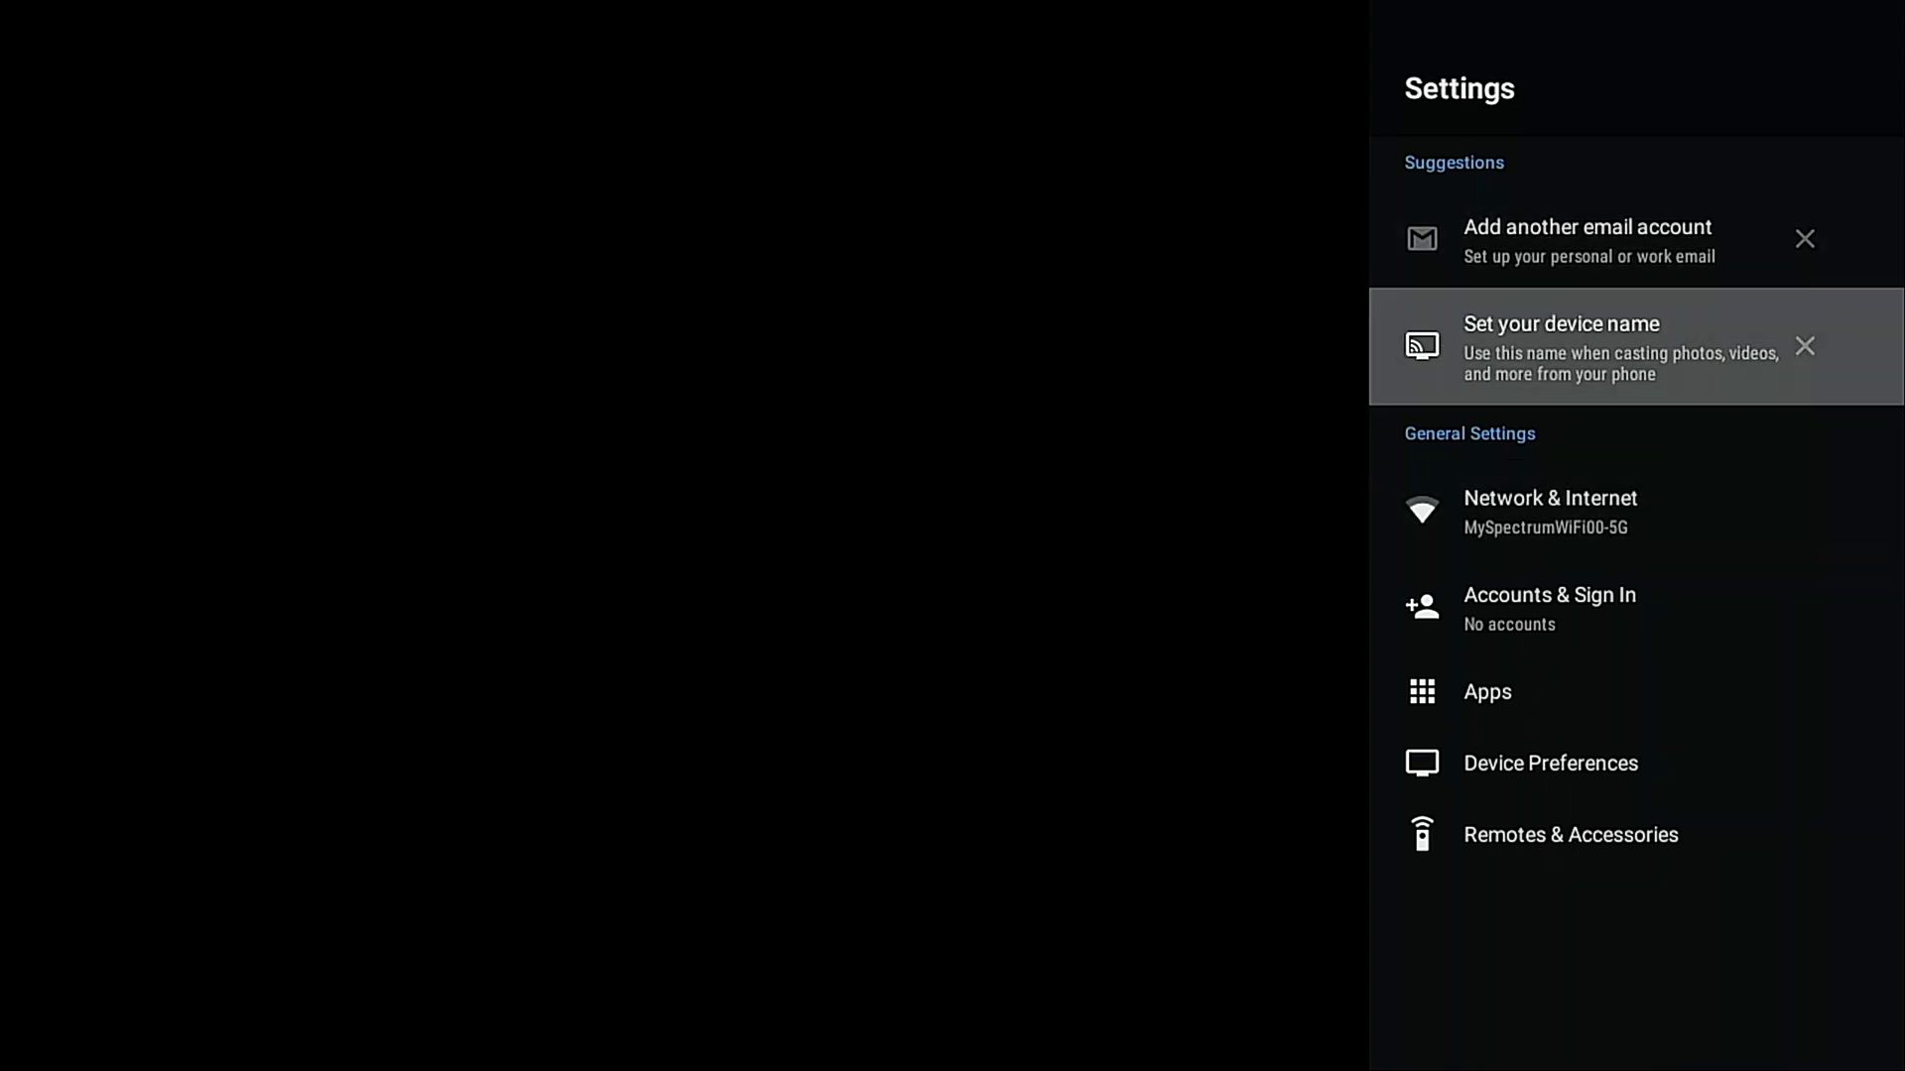
key("Down")
key("Down")
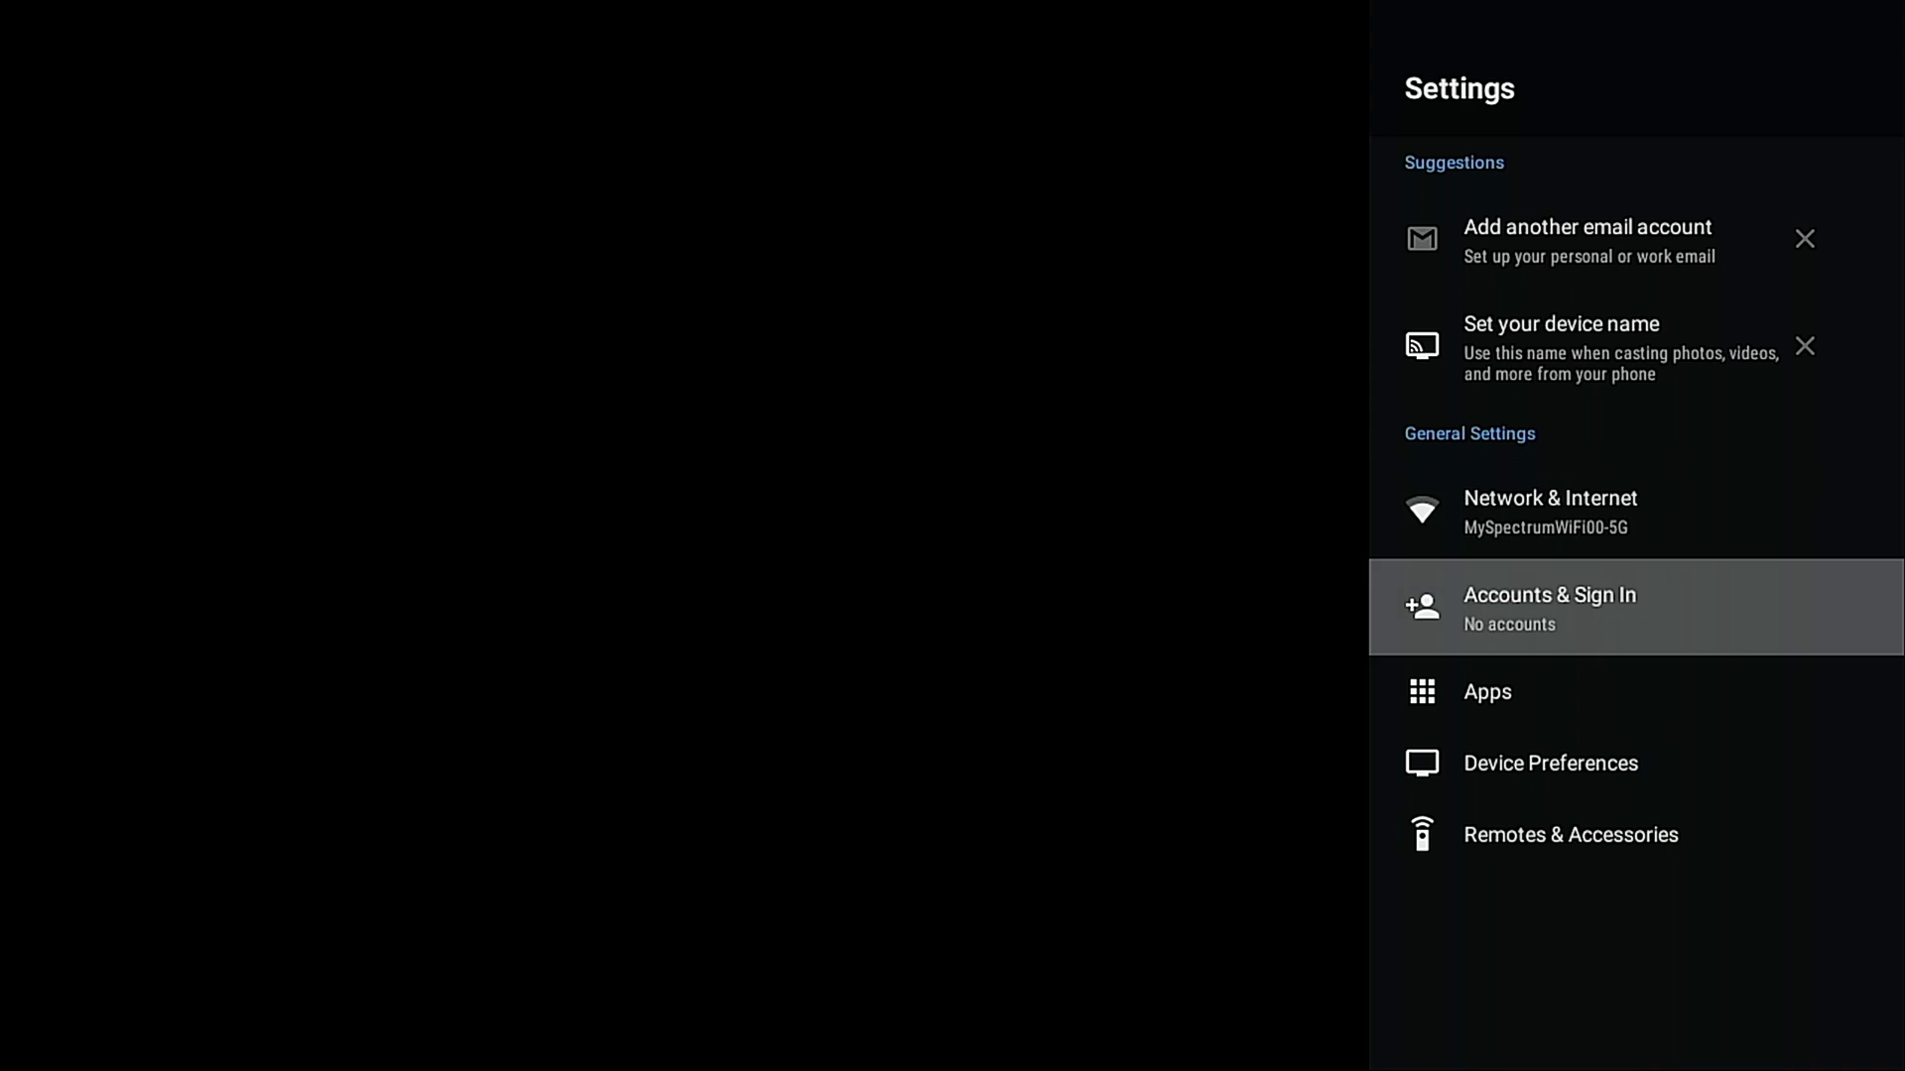
Step: Open the list of all apps in the settings and show the system apps
key("Down")
key("Return")
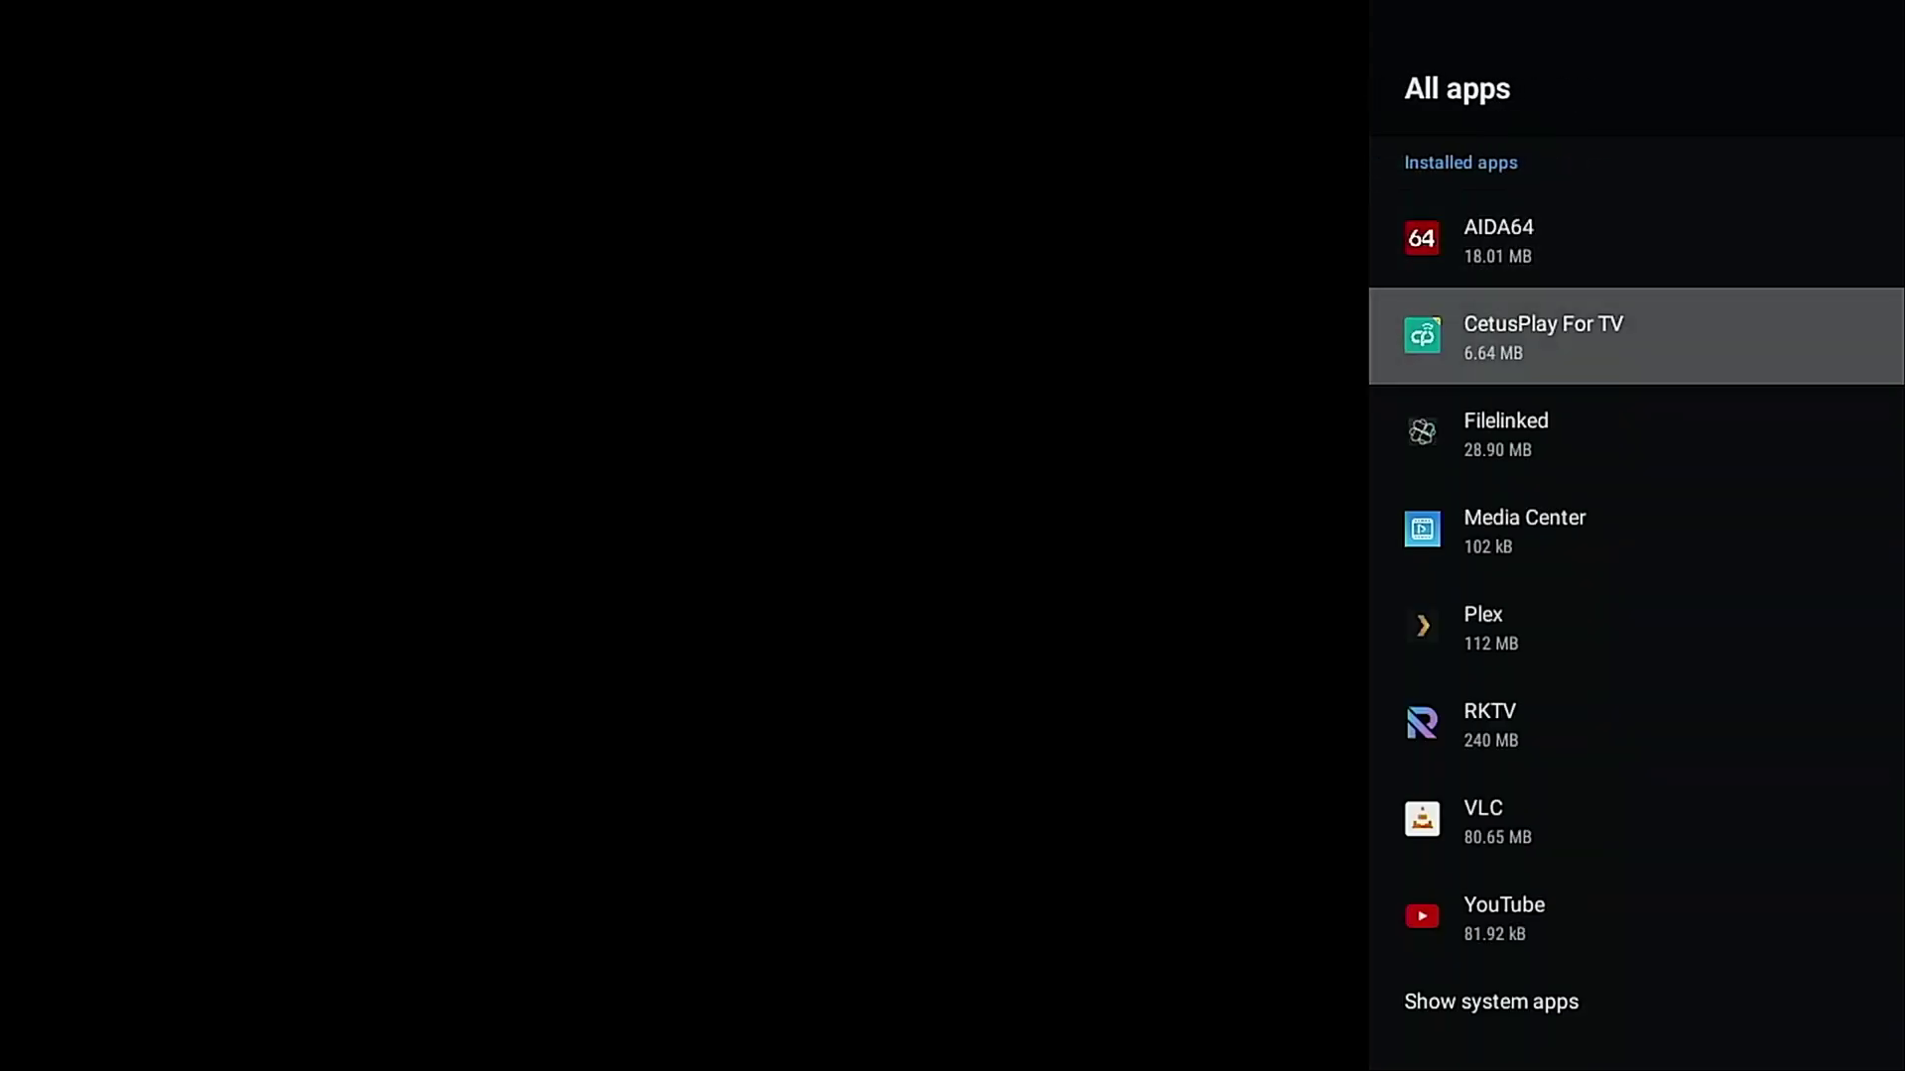
key("Down")
key("Down")
key("Down")
key("Down")
key("Down")
key("Down")
key("Down")
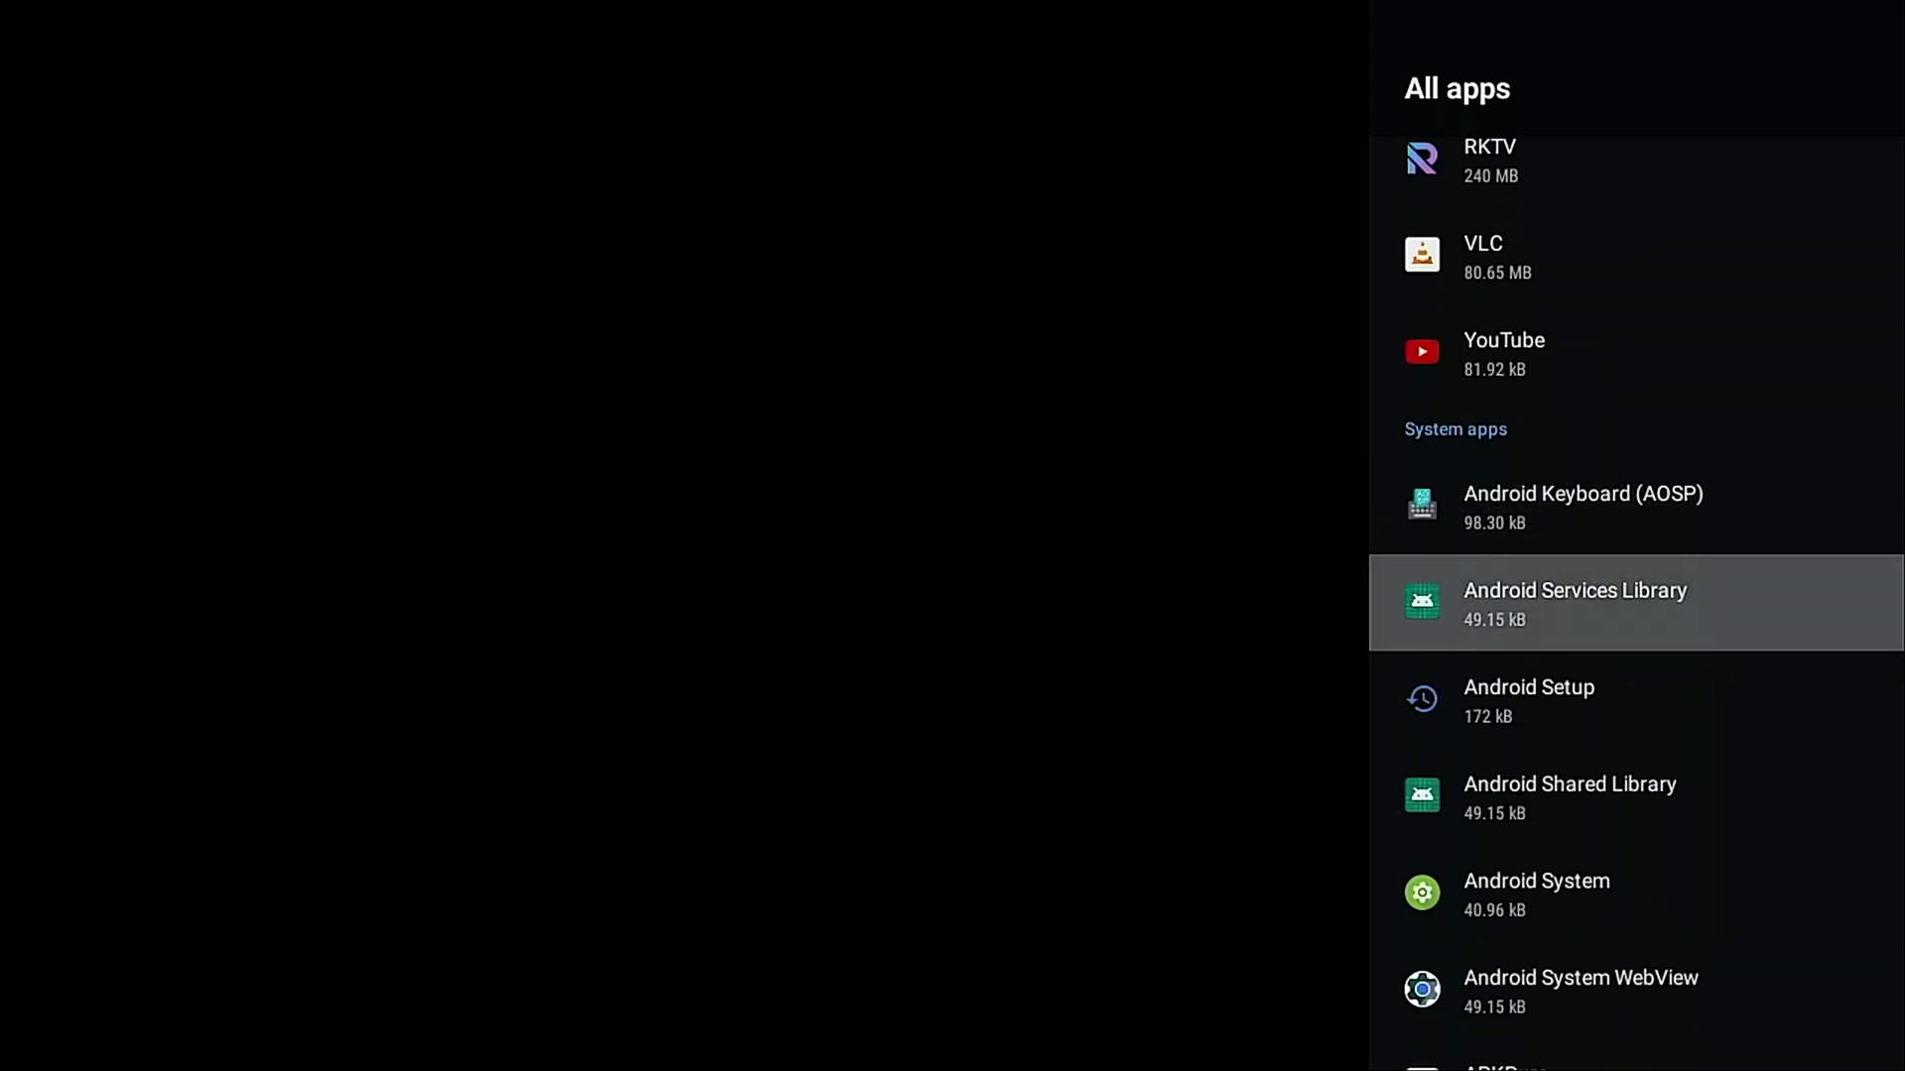
Step: Examine the system apps in the full app list, from Android Services Library down to DeviceTest
key("Down")
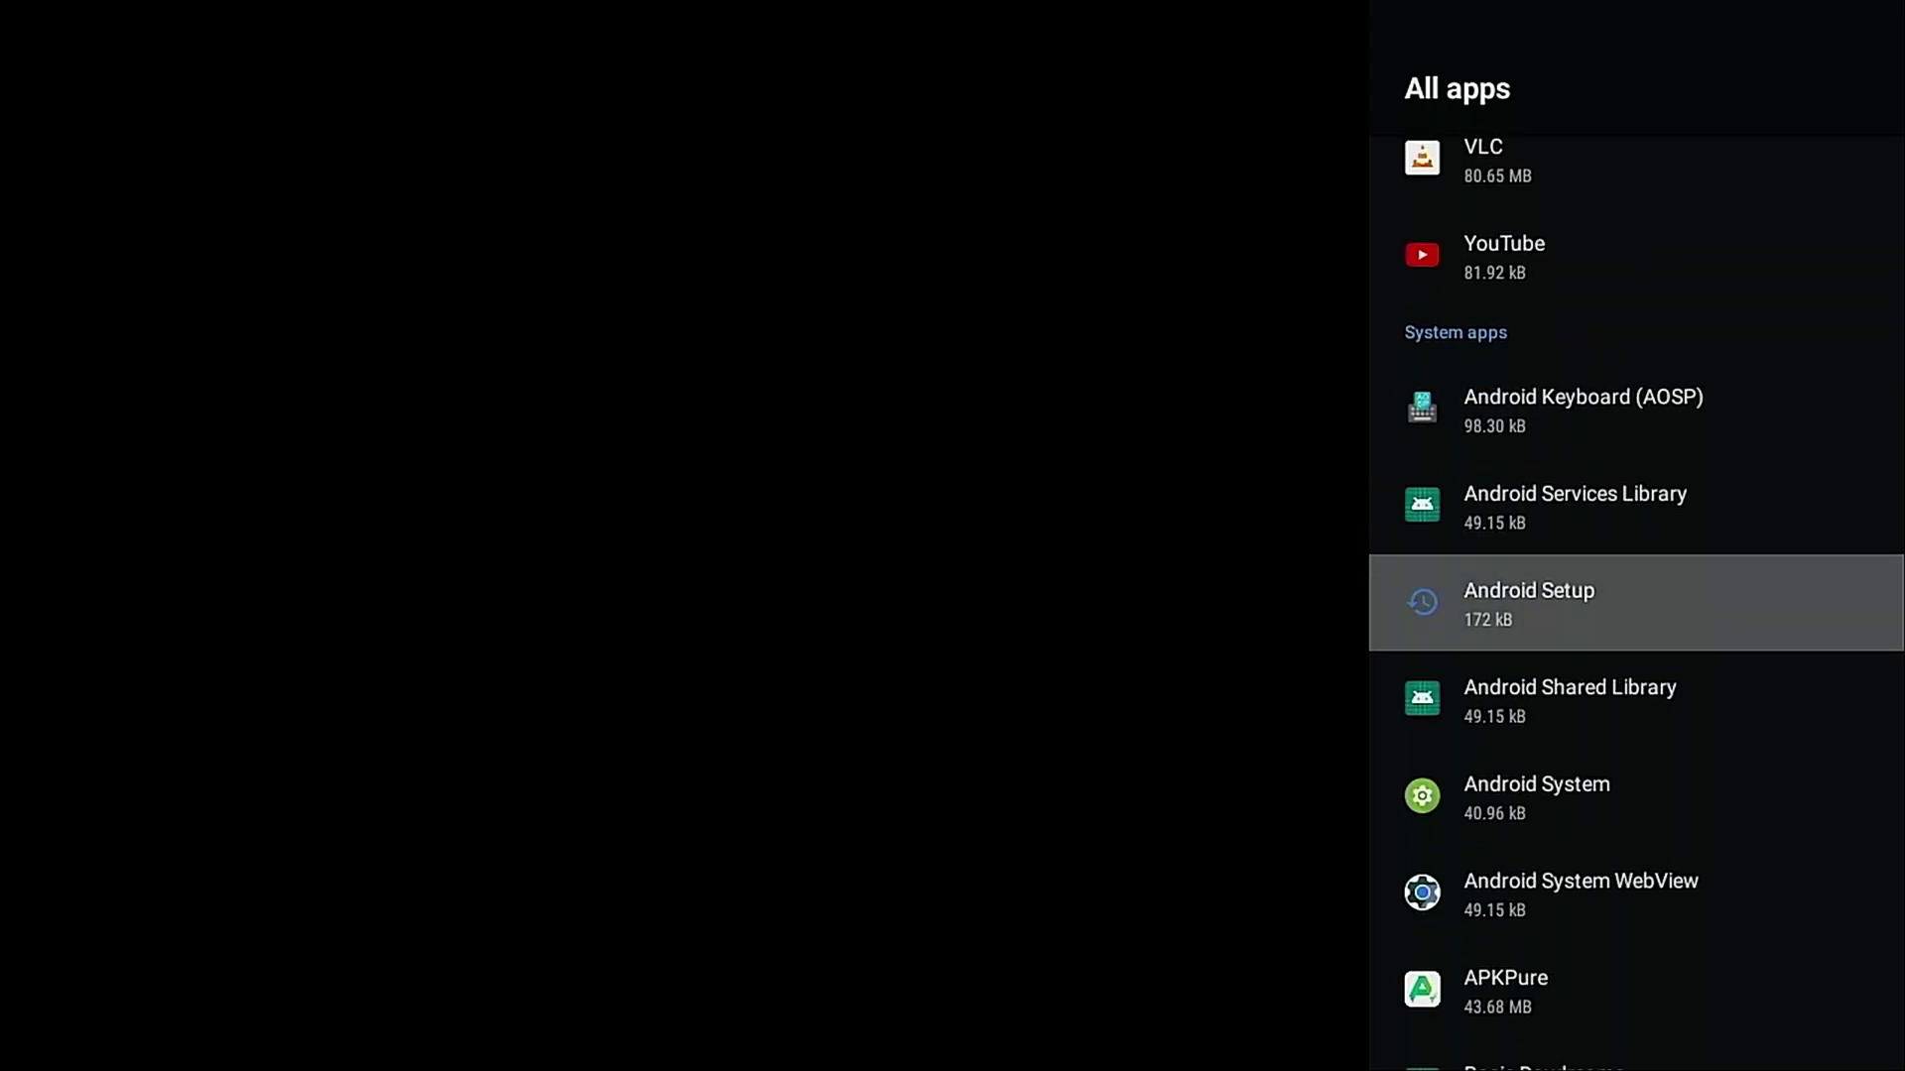
key("Down")
key("Down")
key("Down")
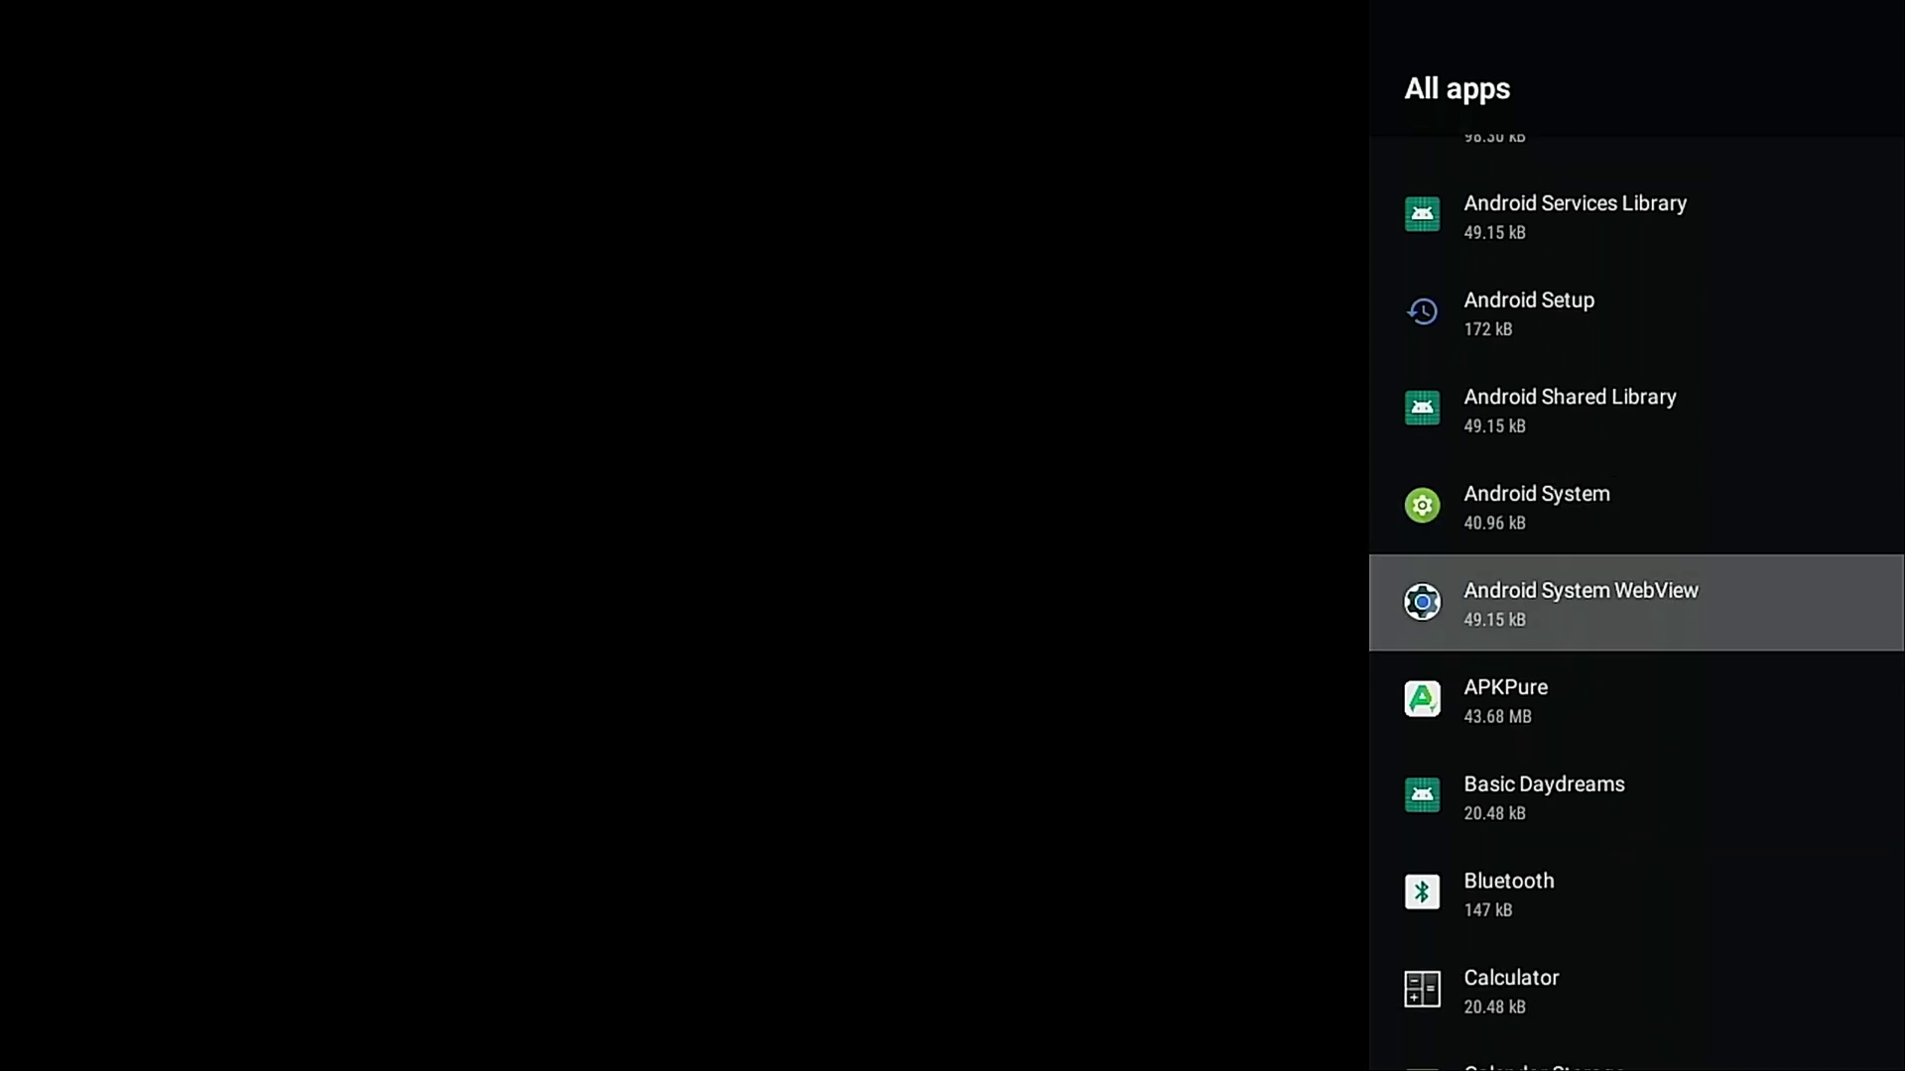
key("Down")
key("Down")
key("Down")
key("Down")
key("Down")
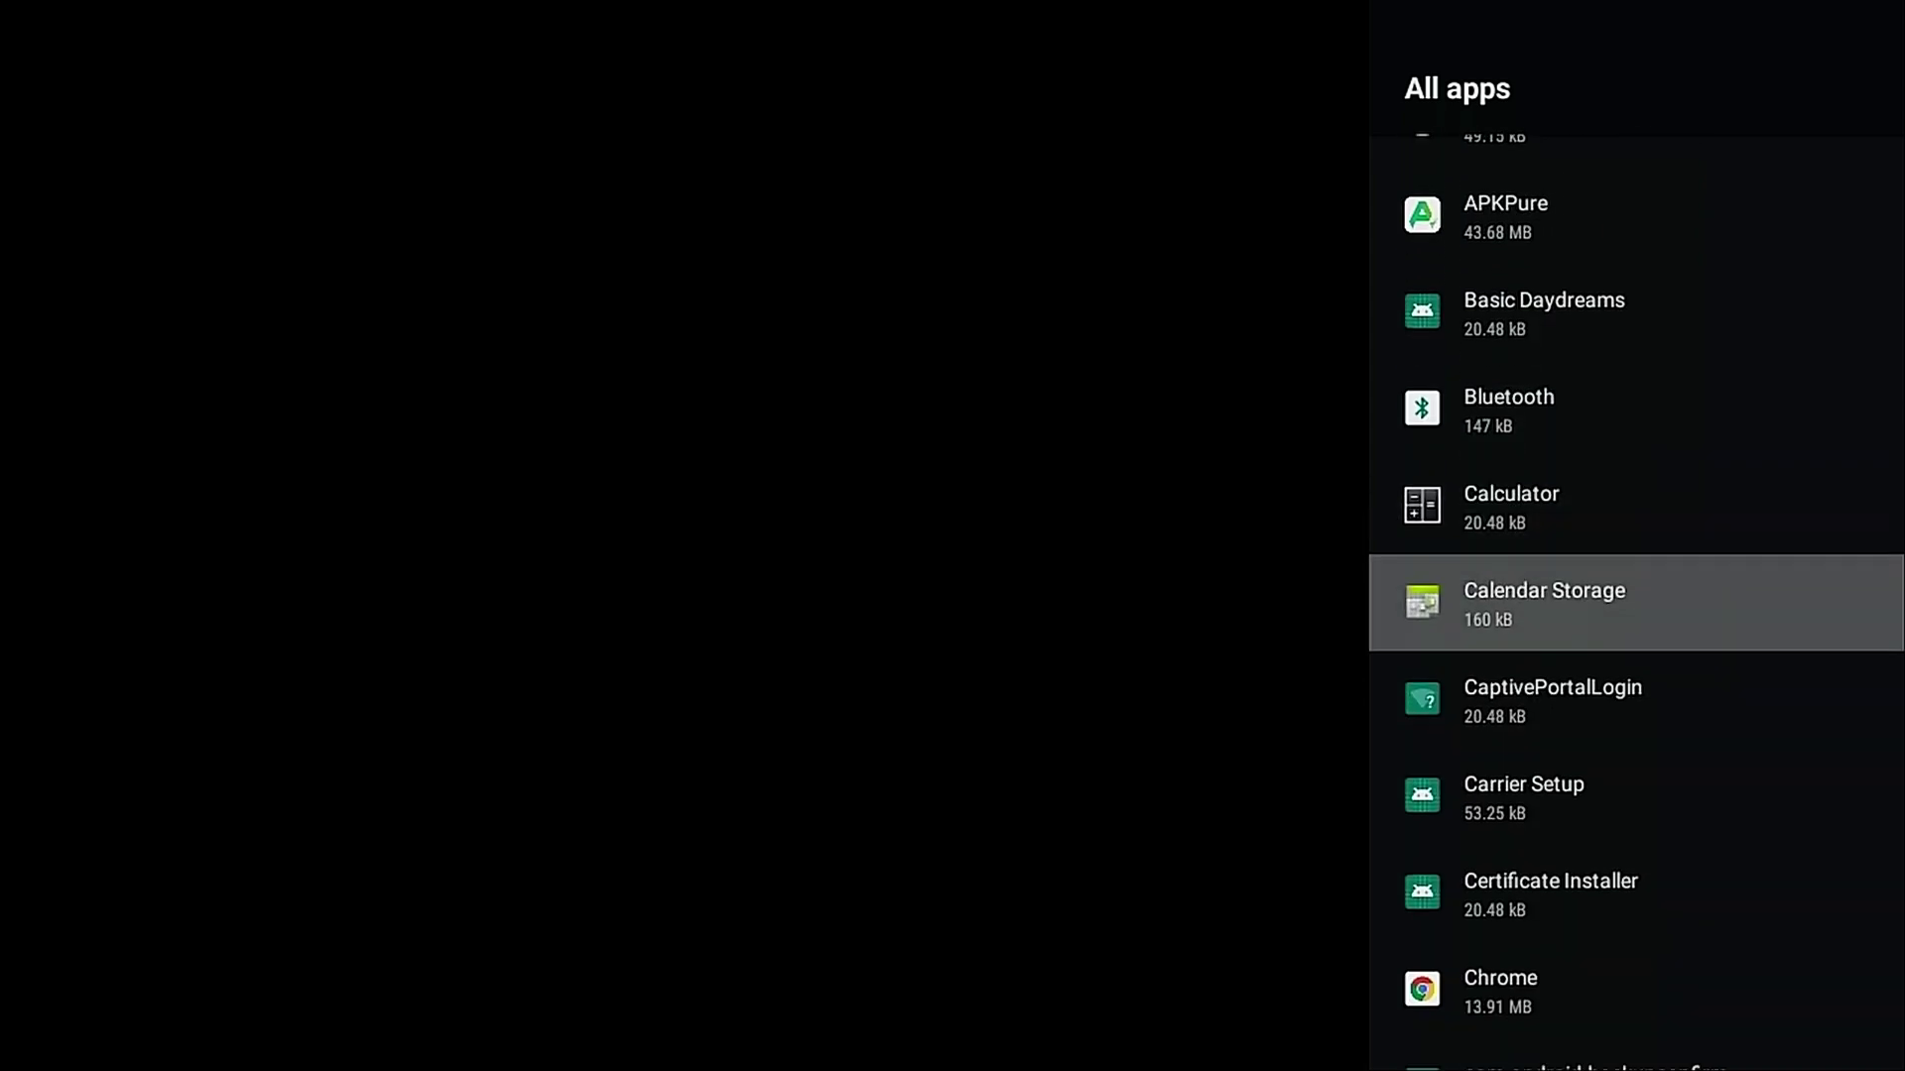
key("Down")
key("Down")
key("Down")
key("Down")
key("Down")
key("Down")
key("Down")
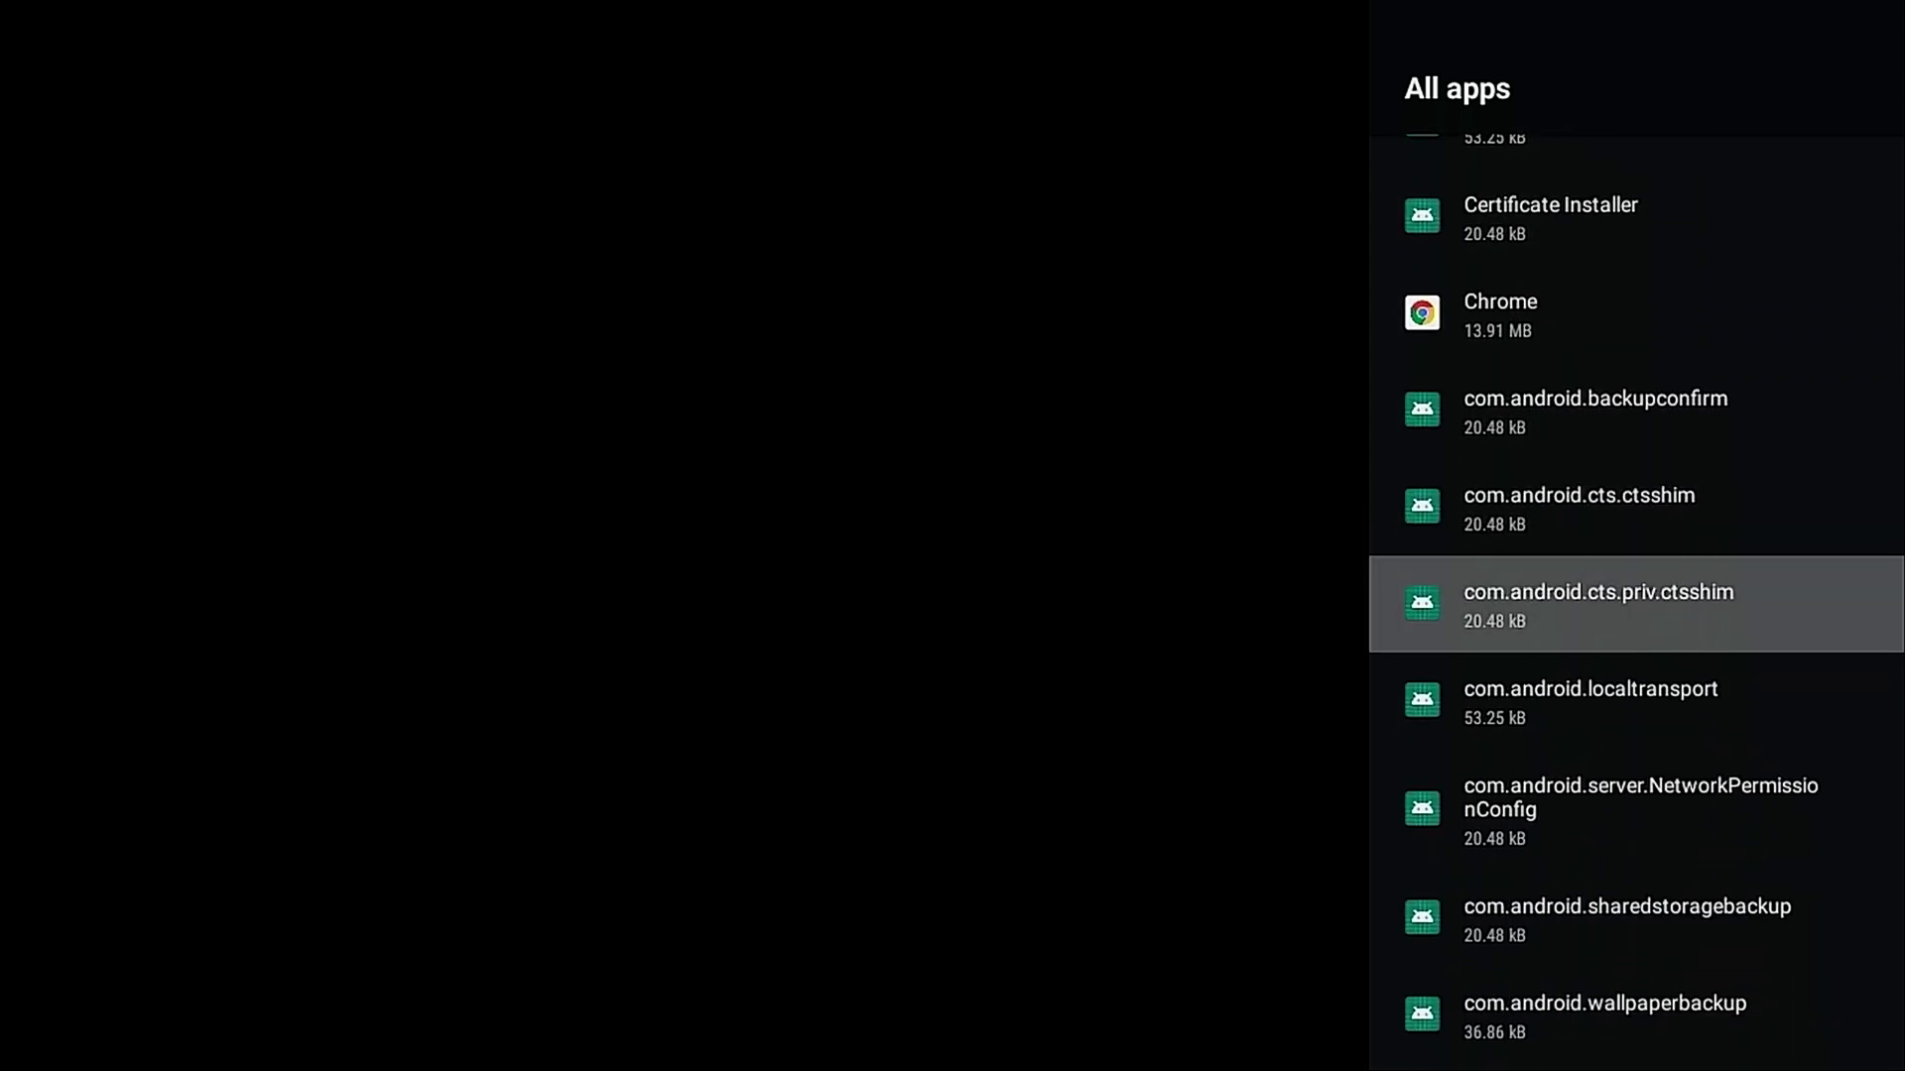
key("Down")
key("Down")
key("Down")
key("Down")
key("Down")
key("Down")
key("Down")
key("Down")
key("Down")
key("Down")
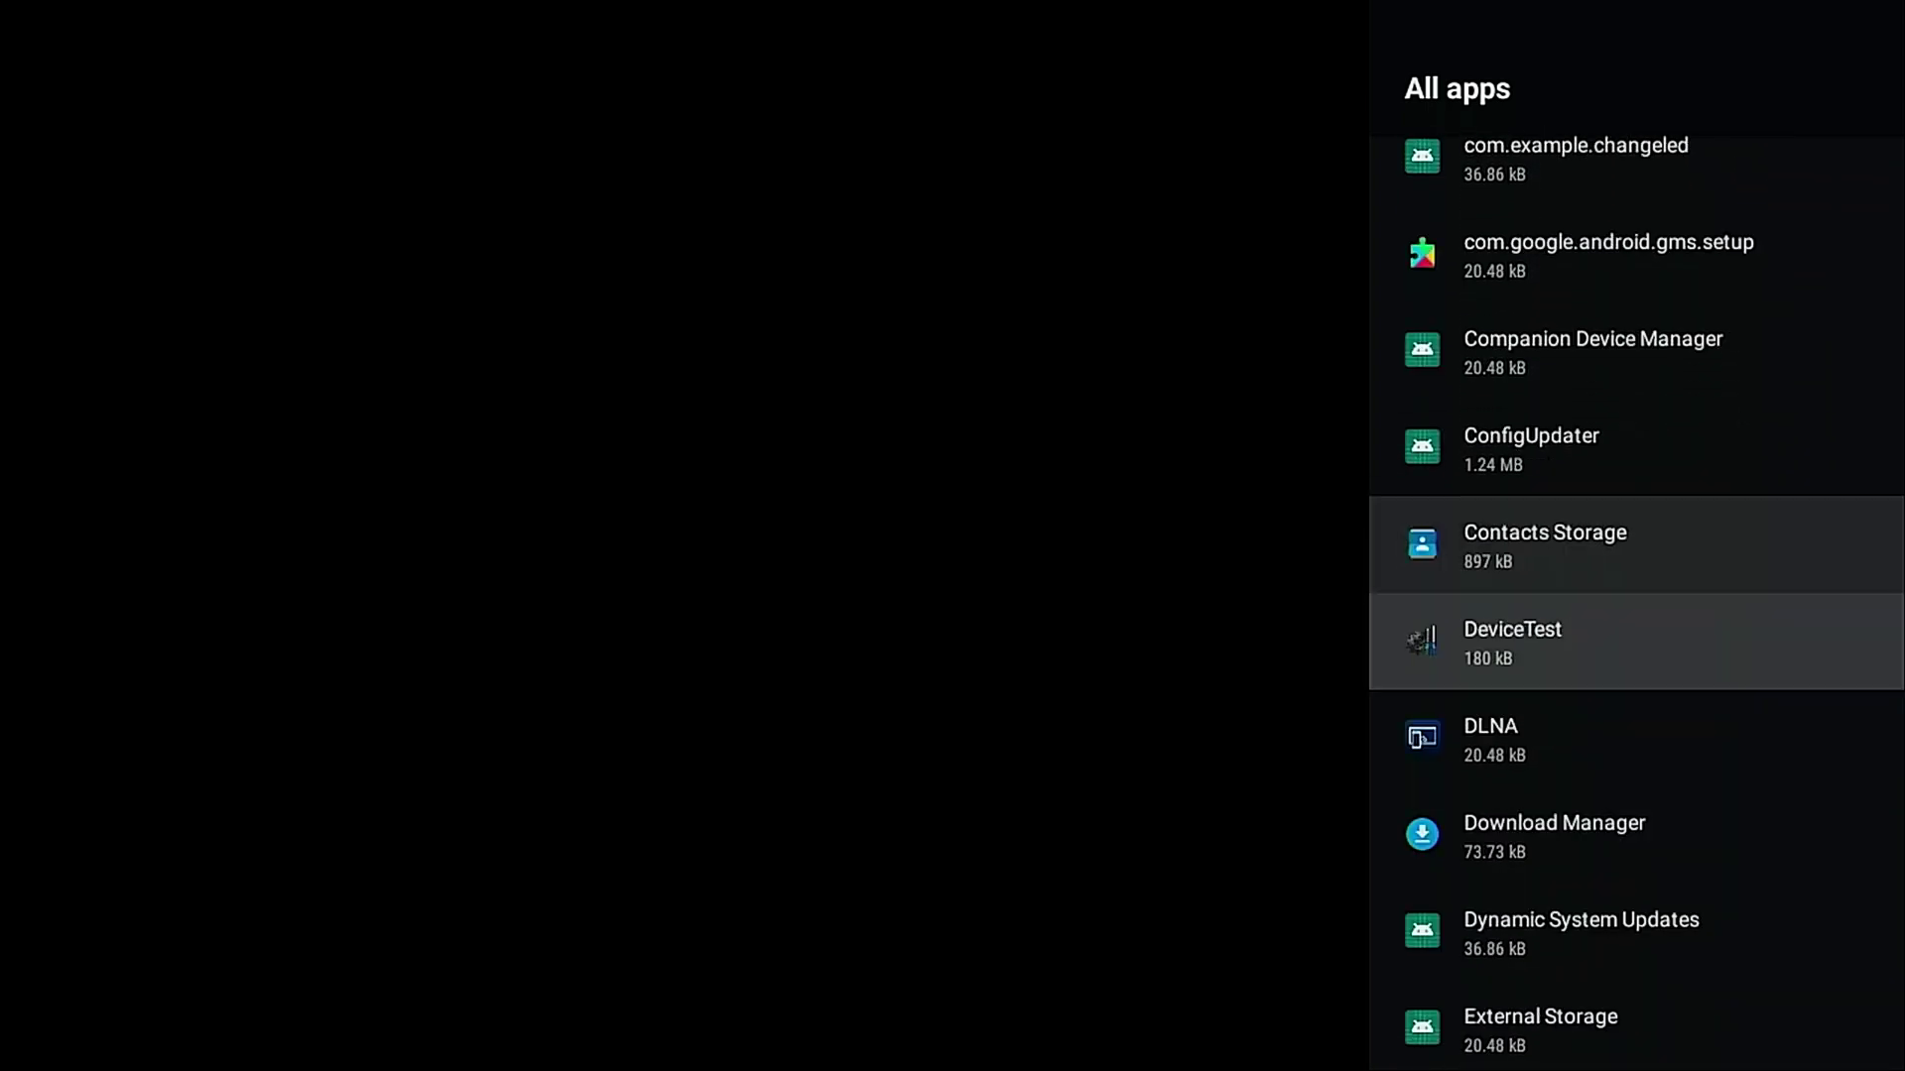
Step: Open the Download Manager system app's details and examine its options down to Ui Mode
key("Down")
key("Down")
key("Return")
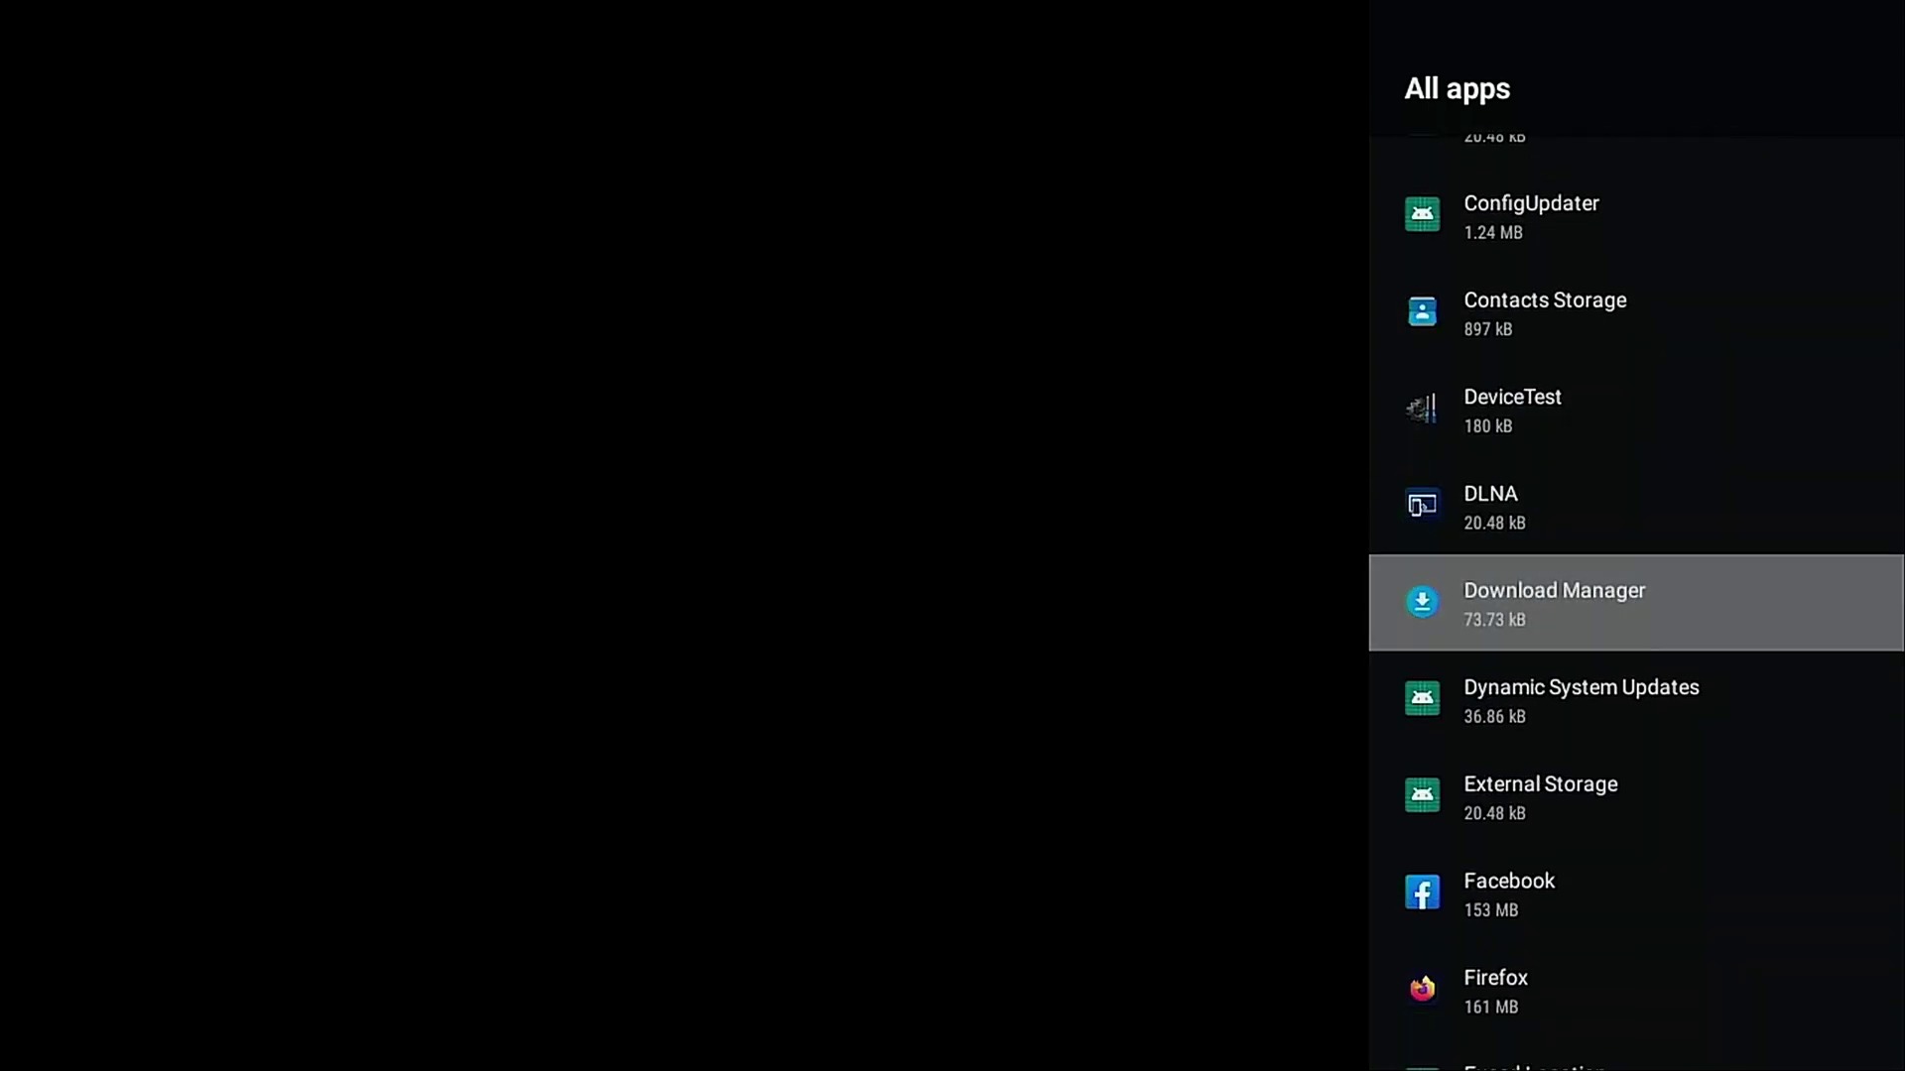
key("Down")
key("Down")
key("Down")
key("Down")
key("Down")
key("Down")
key("Down")
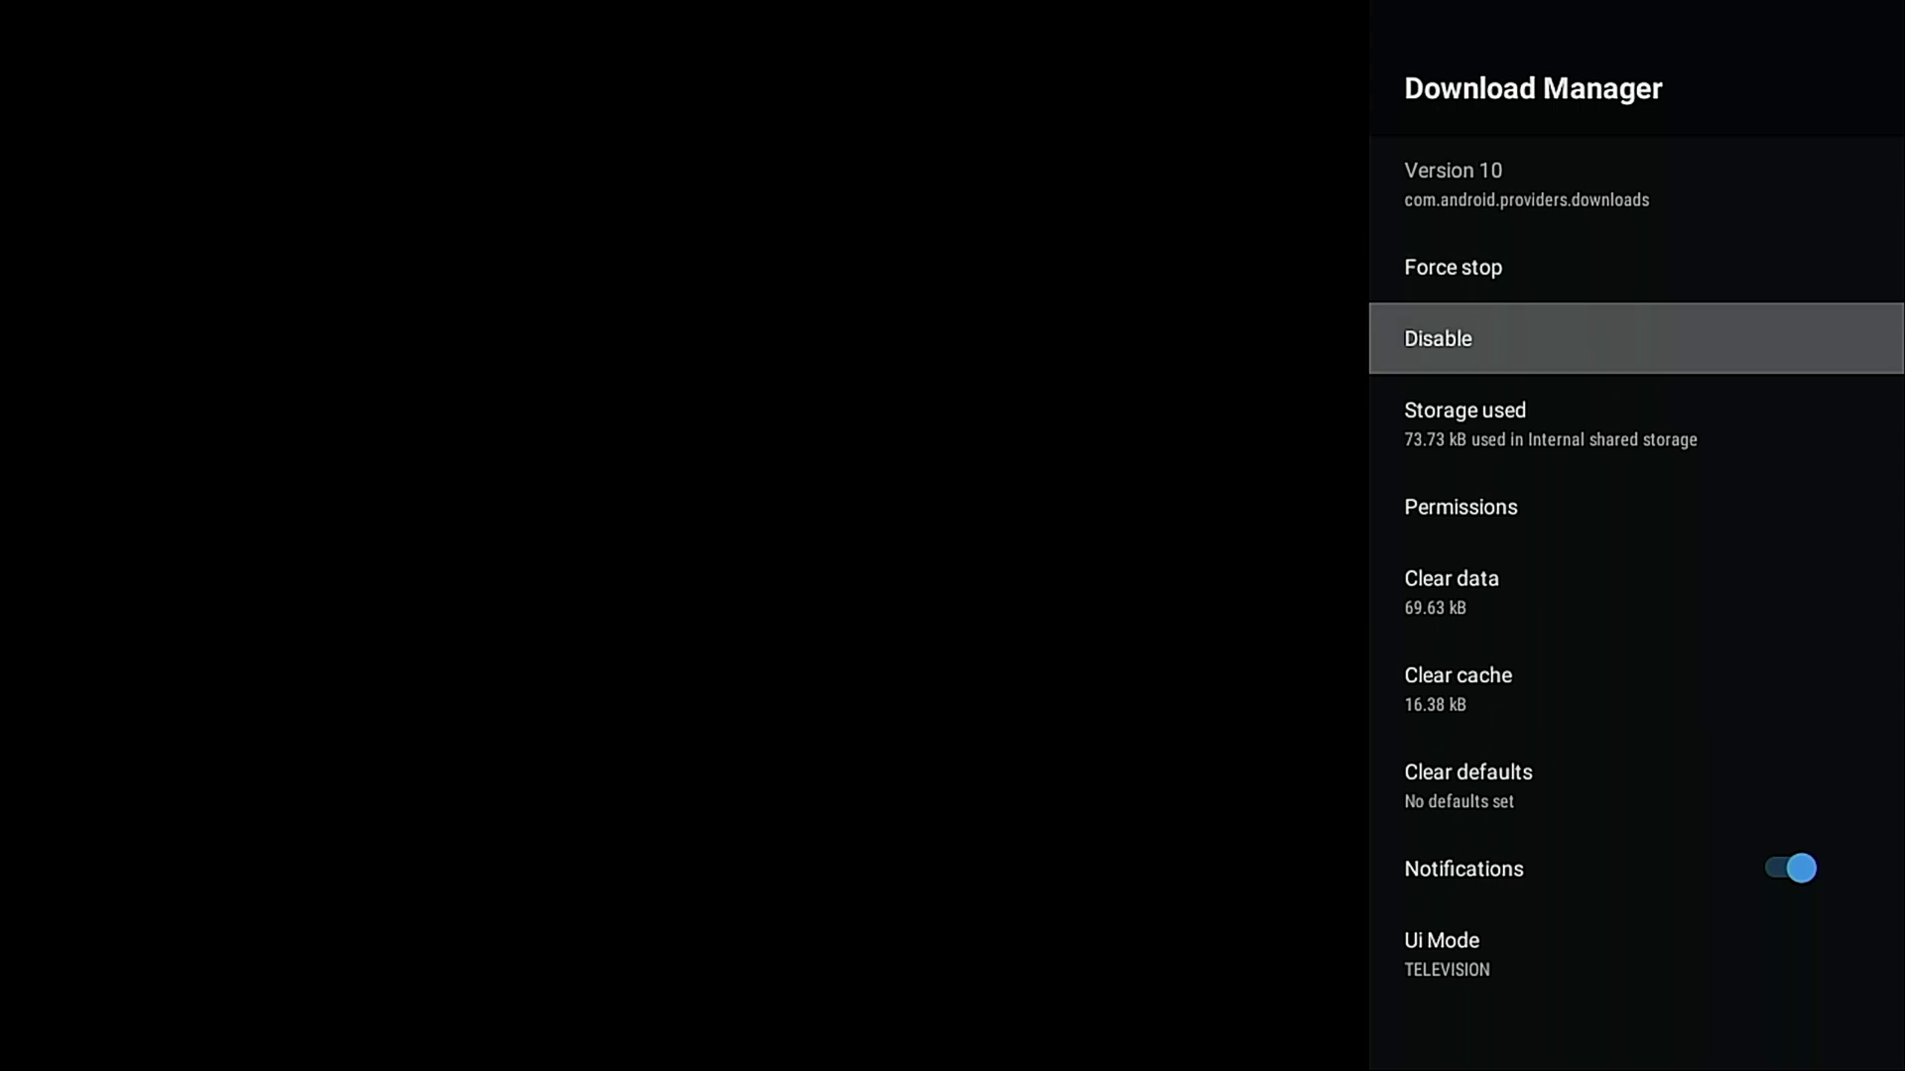
key("Down")
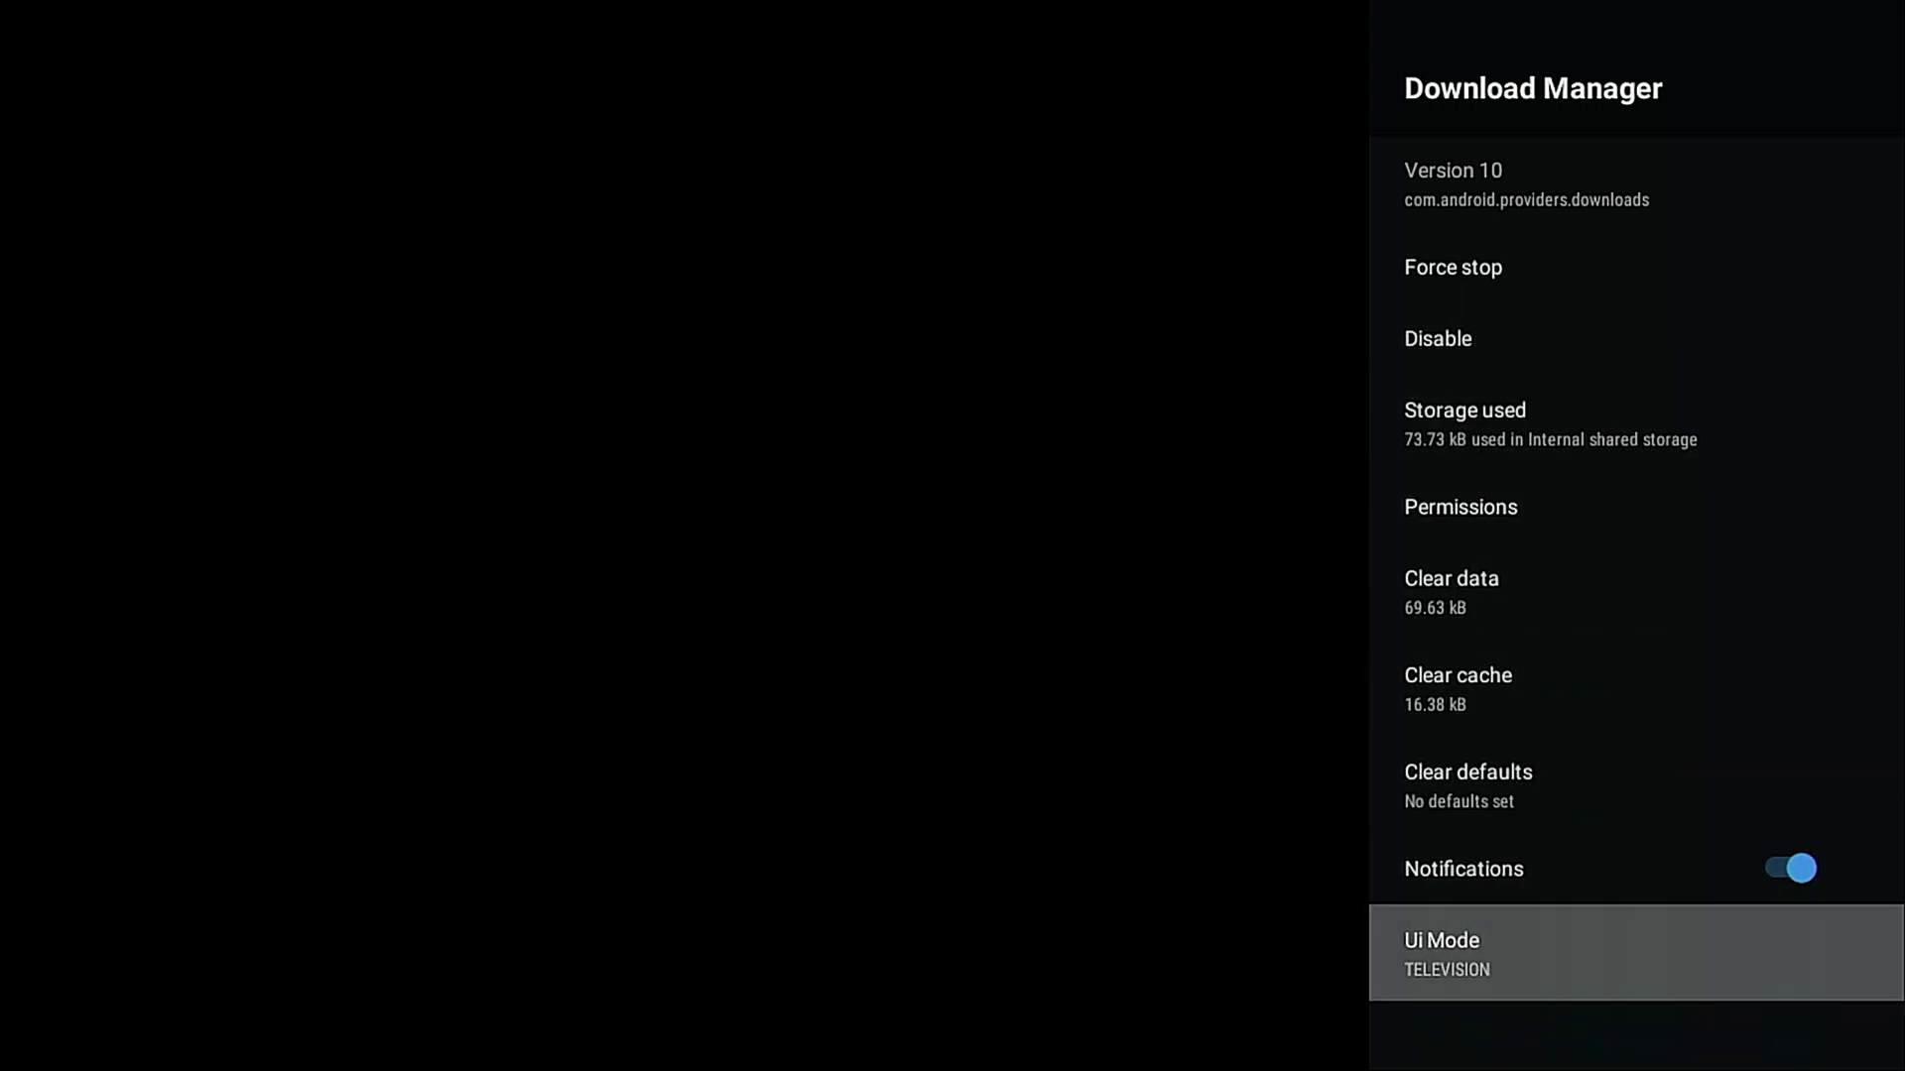
Step: Go back up Download Manager's options to Permissions, and return to the Apps settings
key("Up")
key("Up")
key("Up")
key("Up")
key("Up")
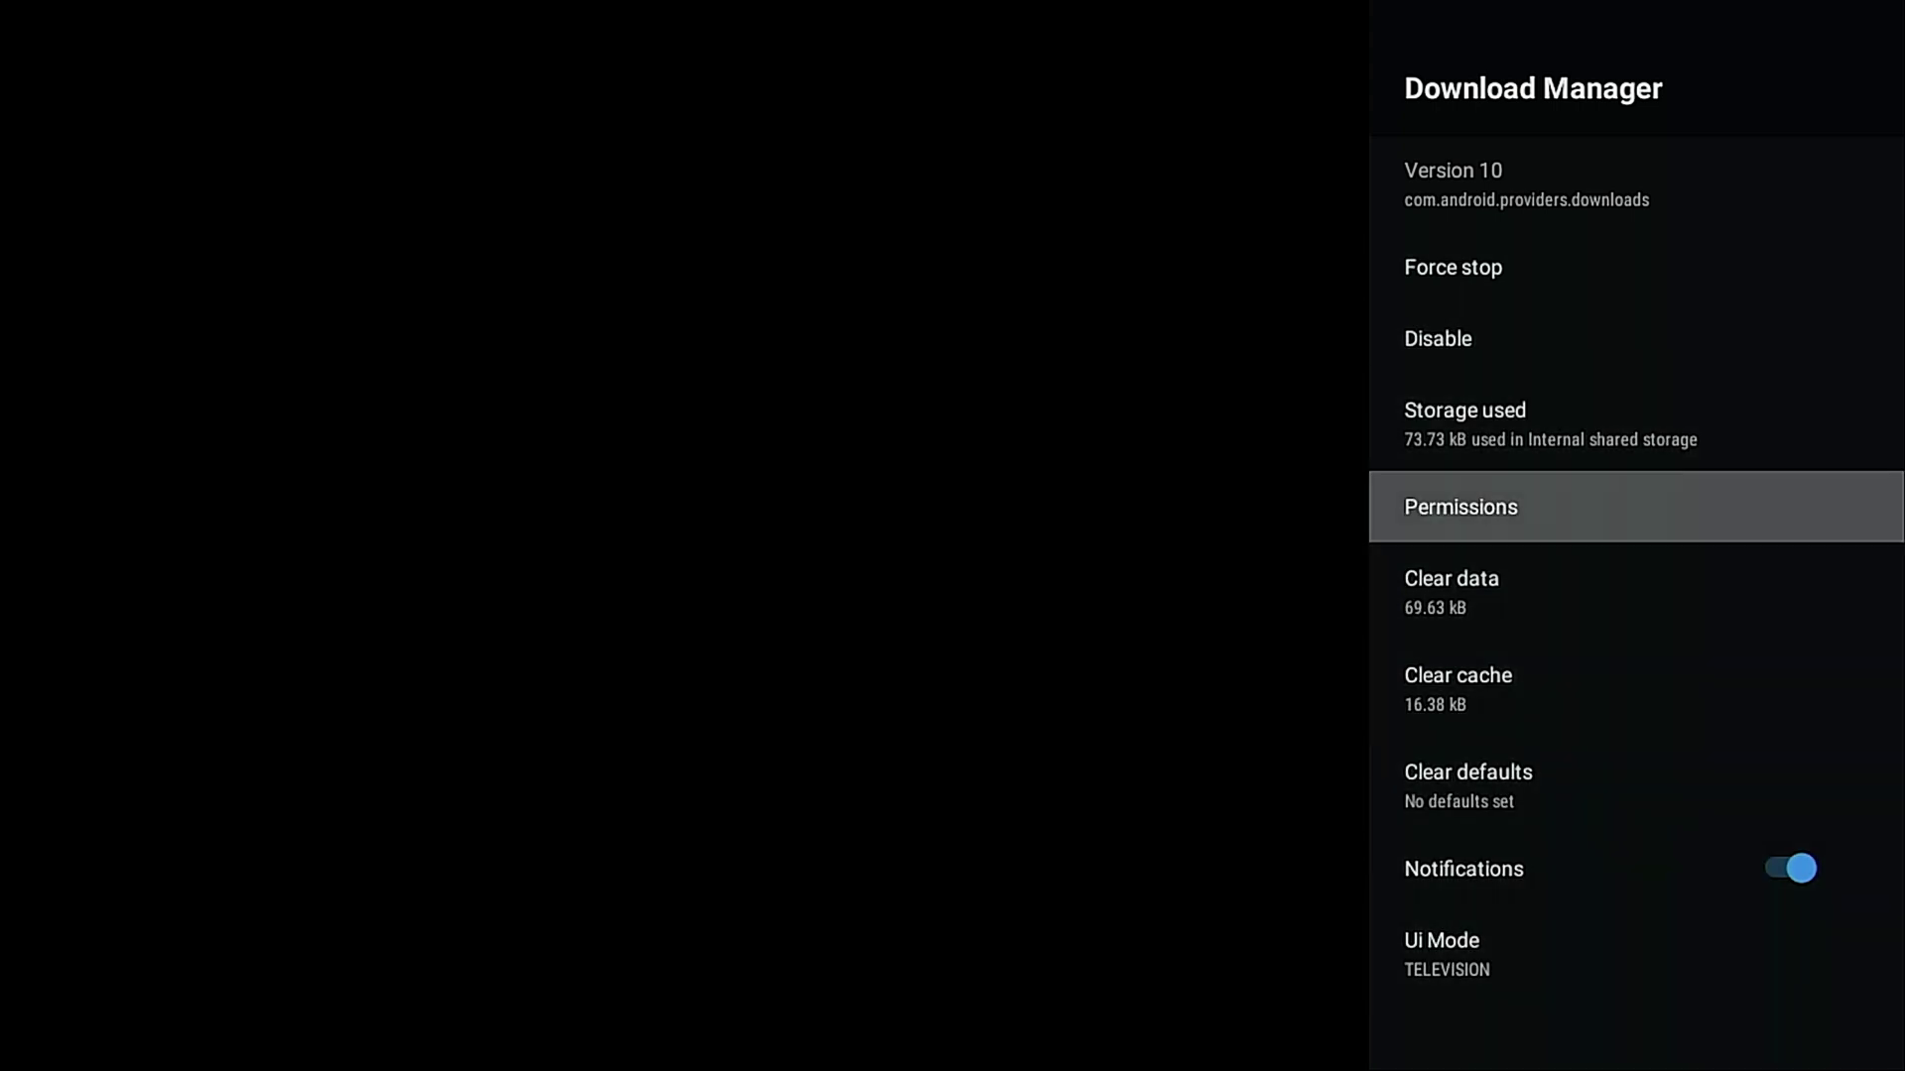
key("Escape")
key("Escape")
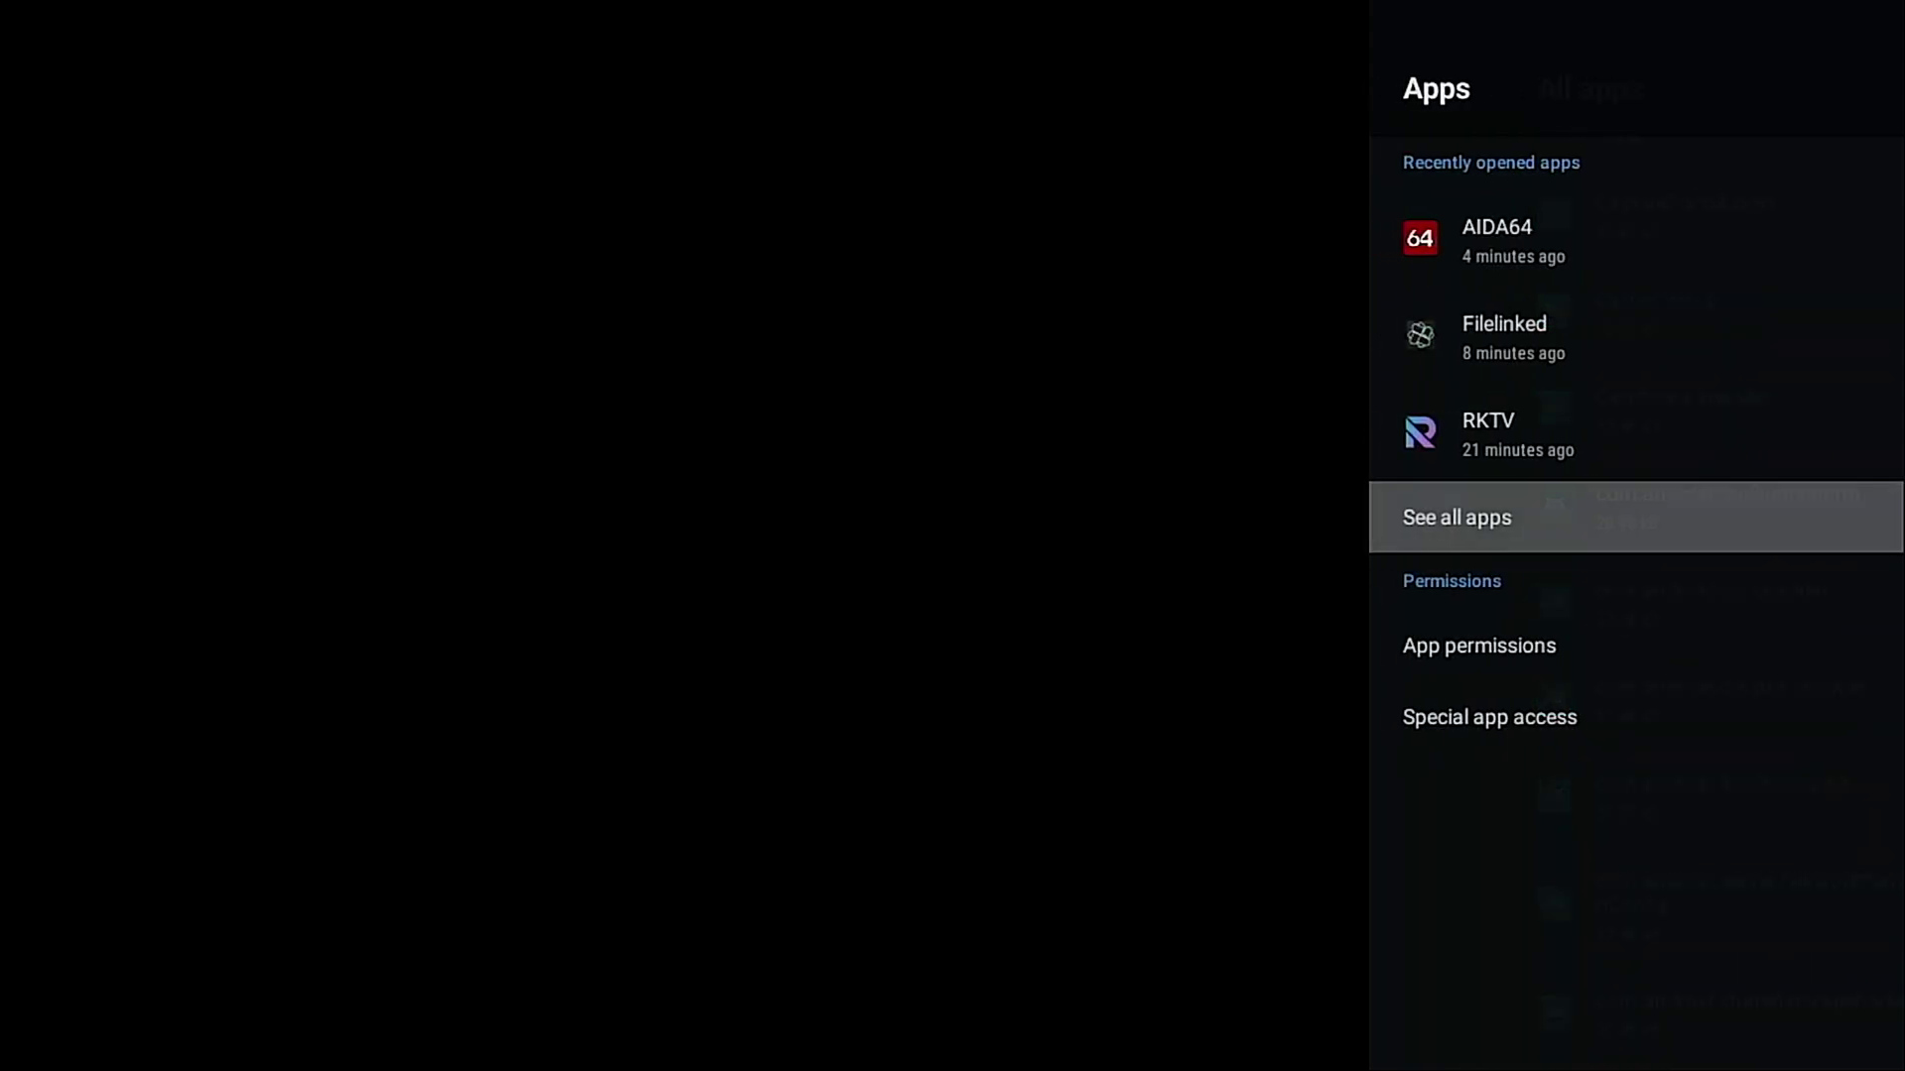
Step: Open App permissions and examine the permission categories from Body sensors down to Storage
key("Down")
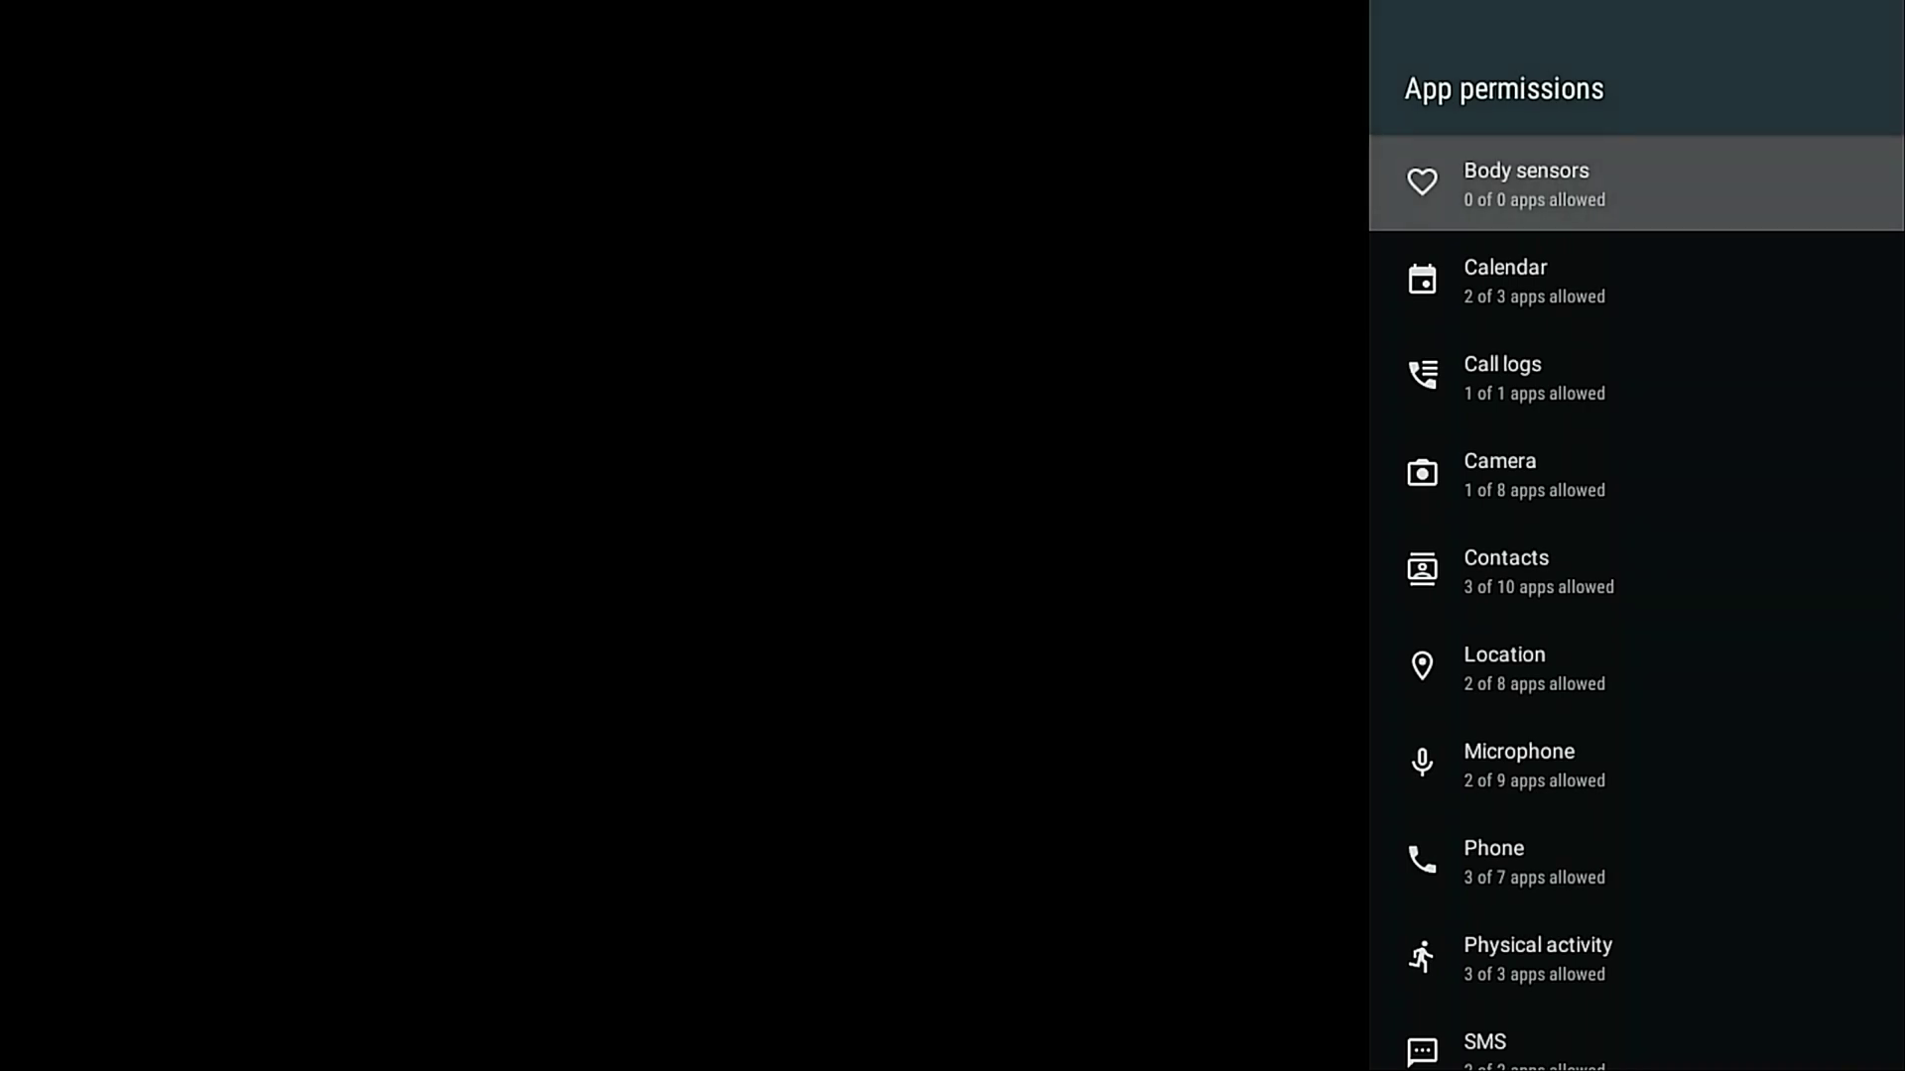
key("Down")
key("Down")
key("Down")
key("Down")
key("Down")
key("Down")
key("Down")
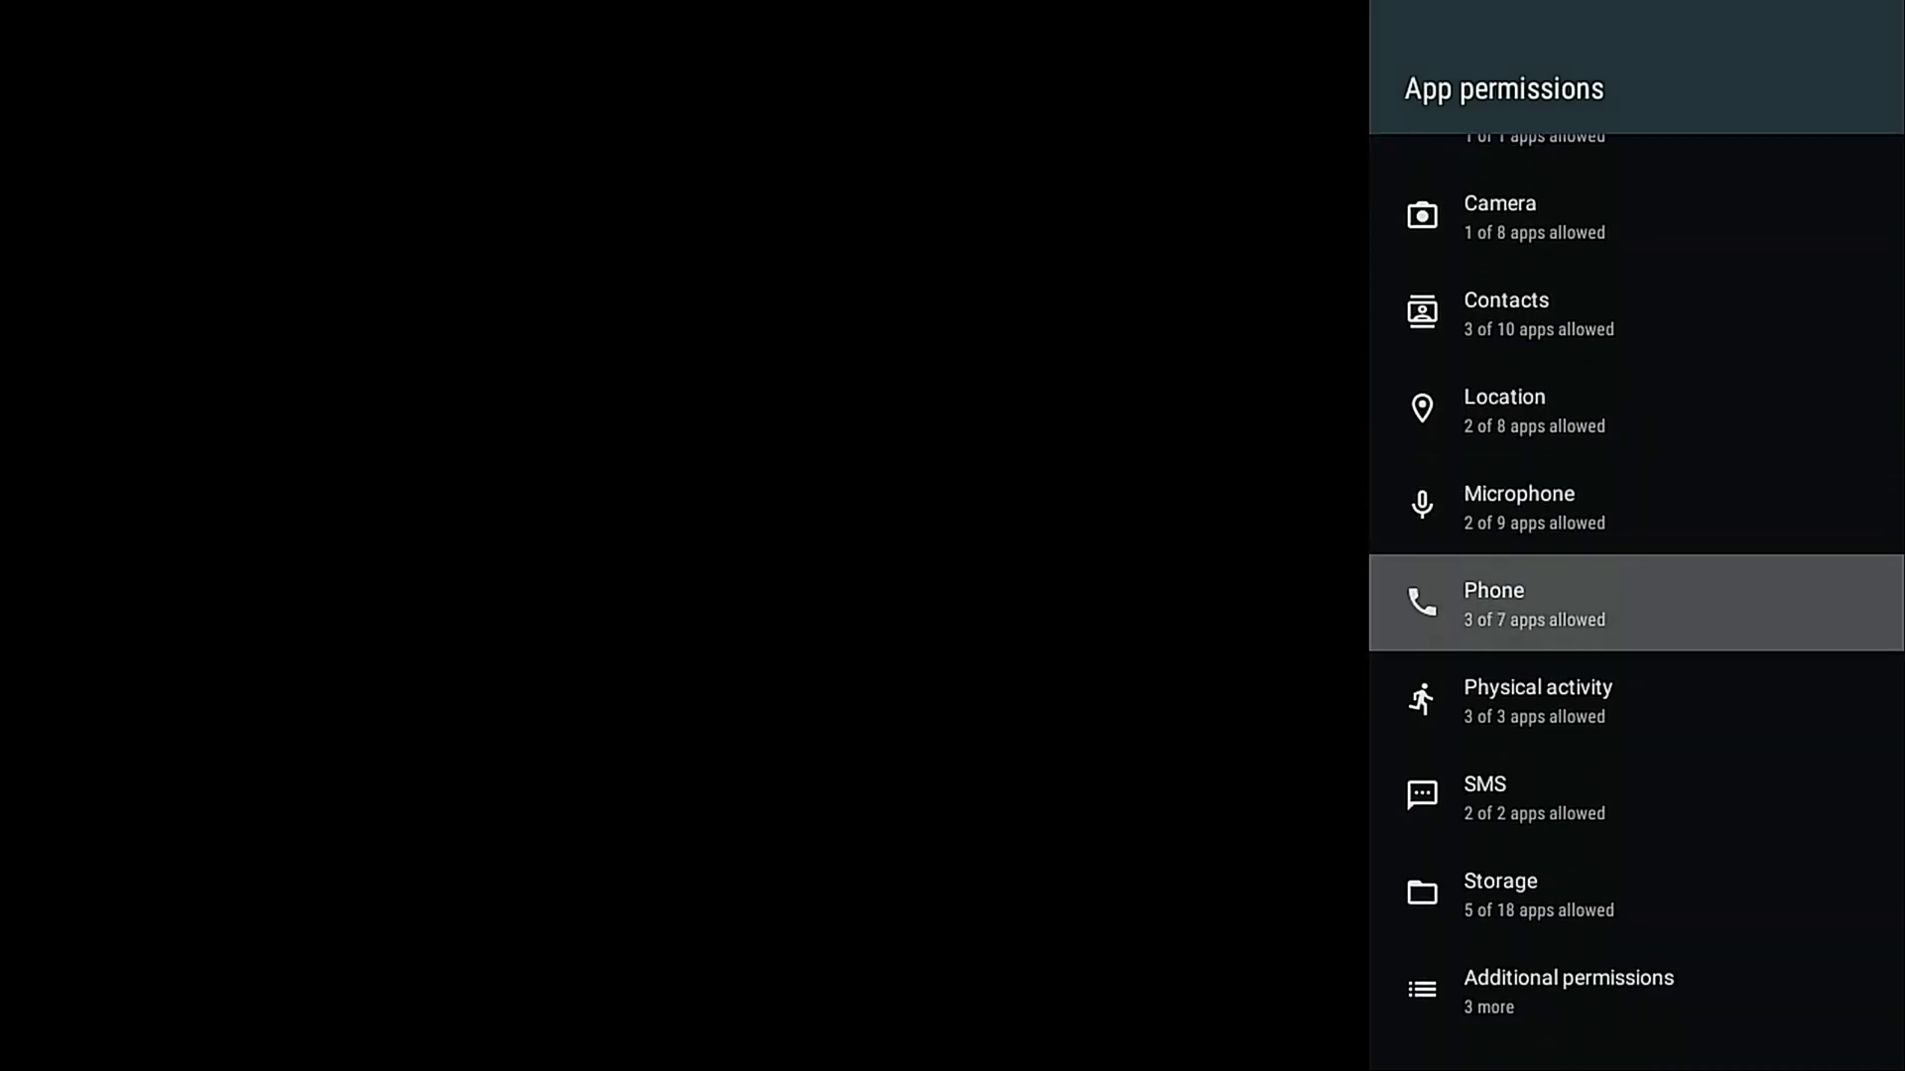
key("Down")
key("Down")
key("Down")
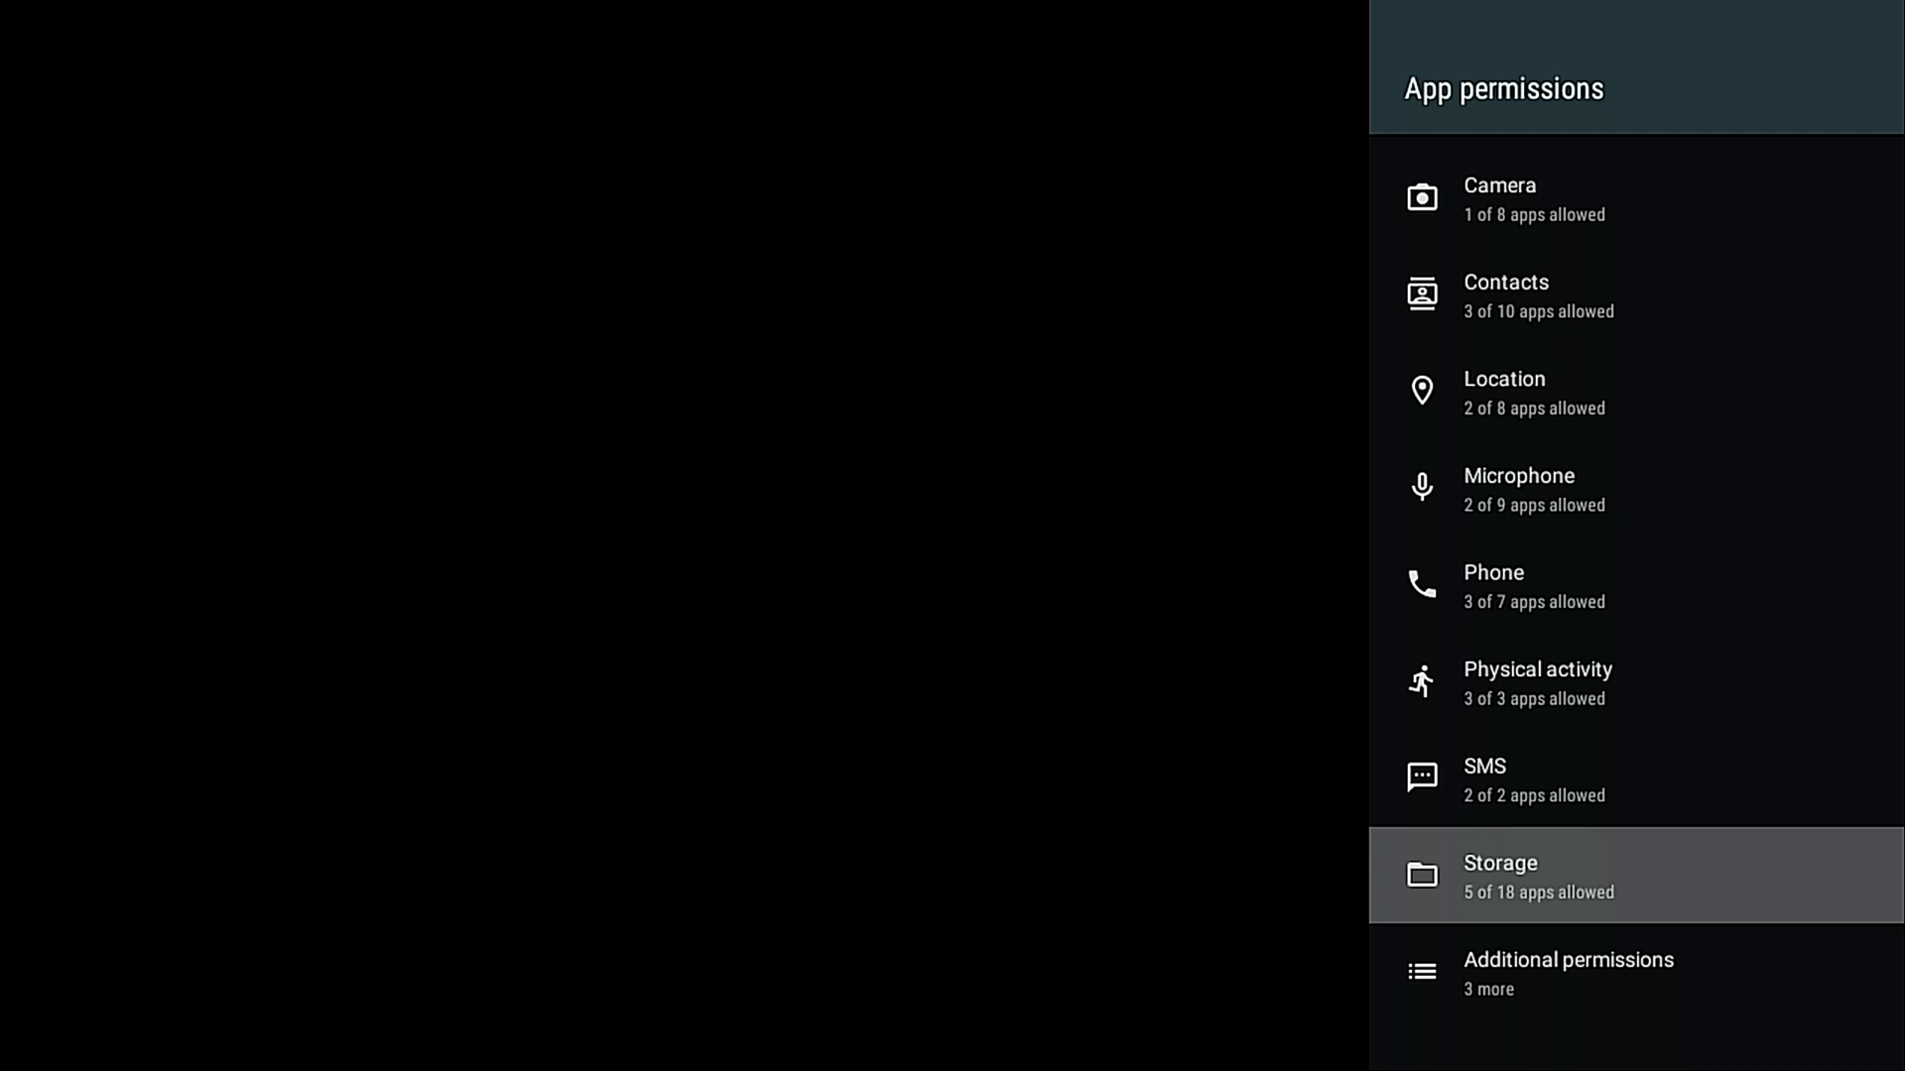
Step: Open the Storage permissions, examine which apps are allowed down to Skype, and return to App permissions
key("Return")
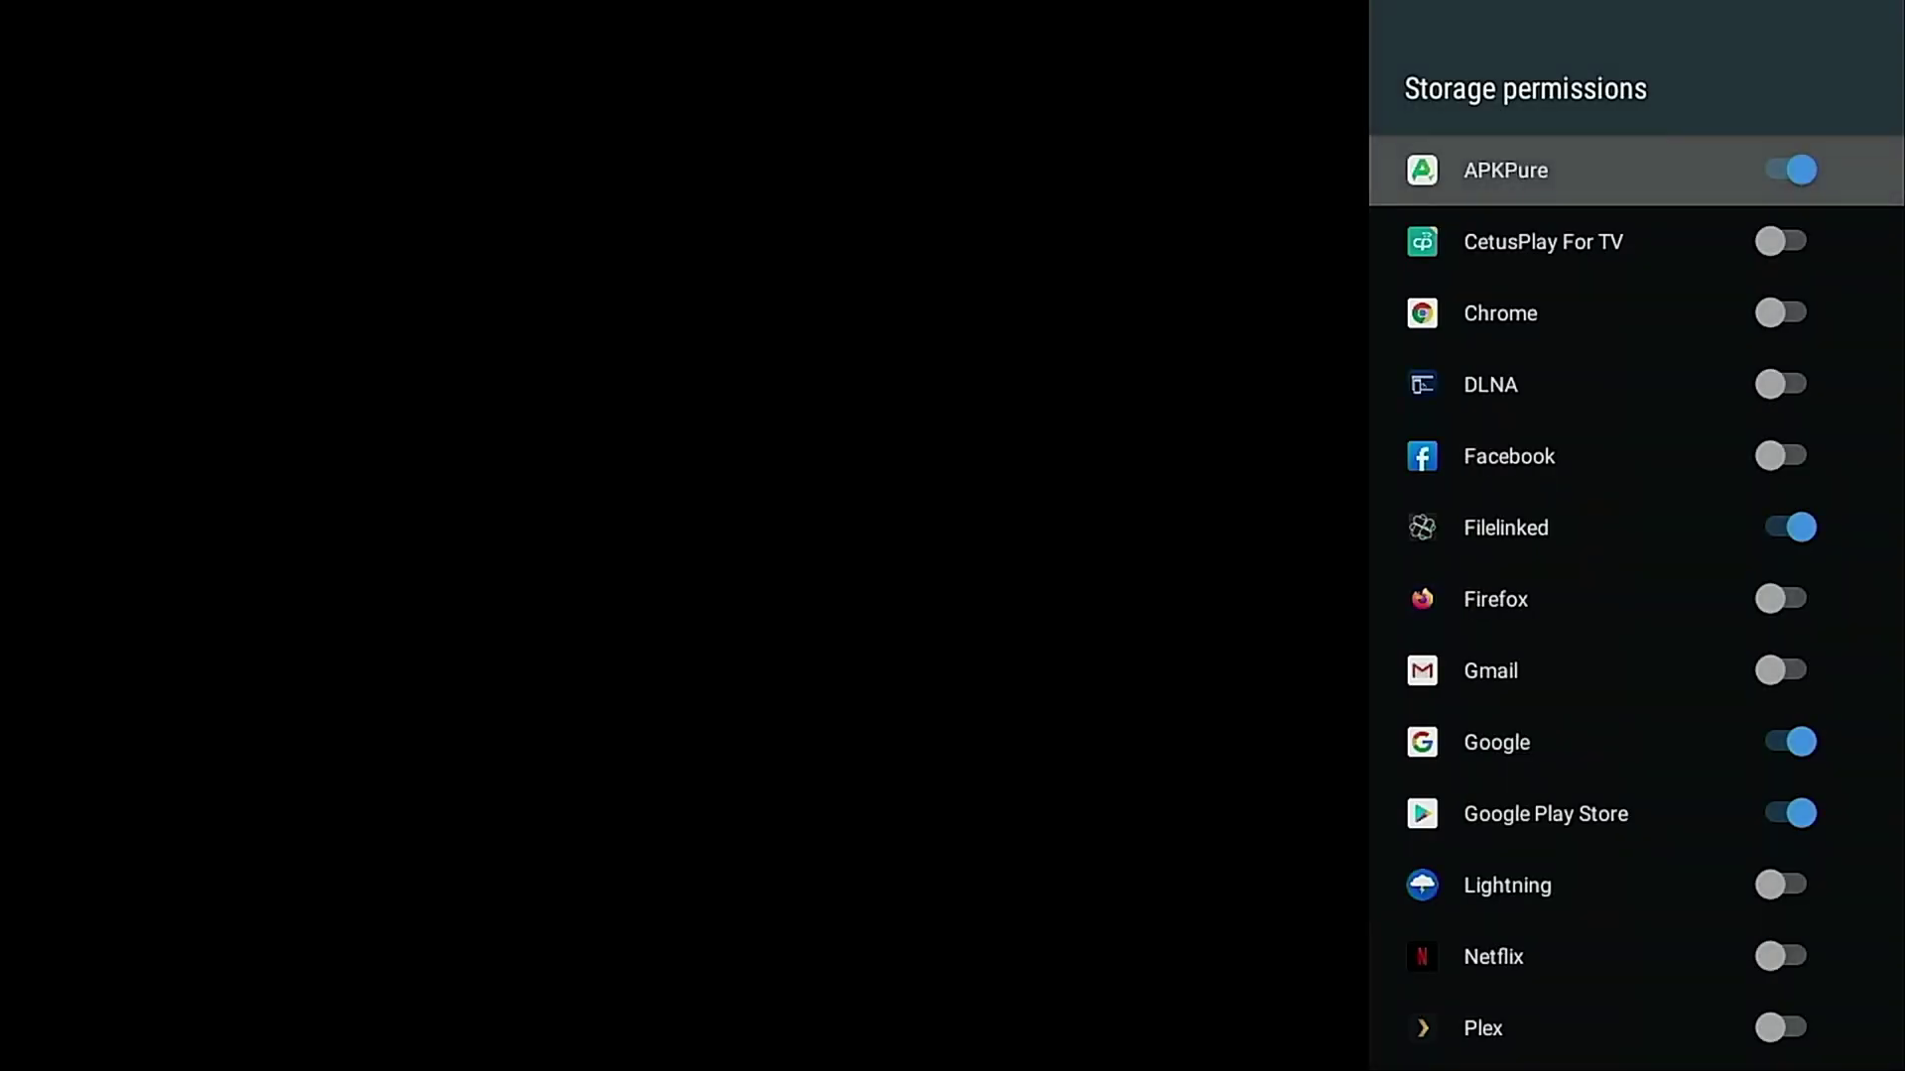
key("Down")
key("Down")
key("Down")
key("Down")
key("Down")
key("Down")
key("Down")
key("Up")
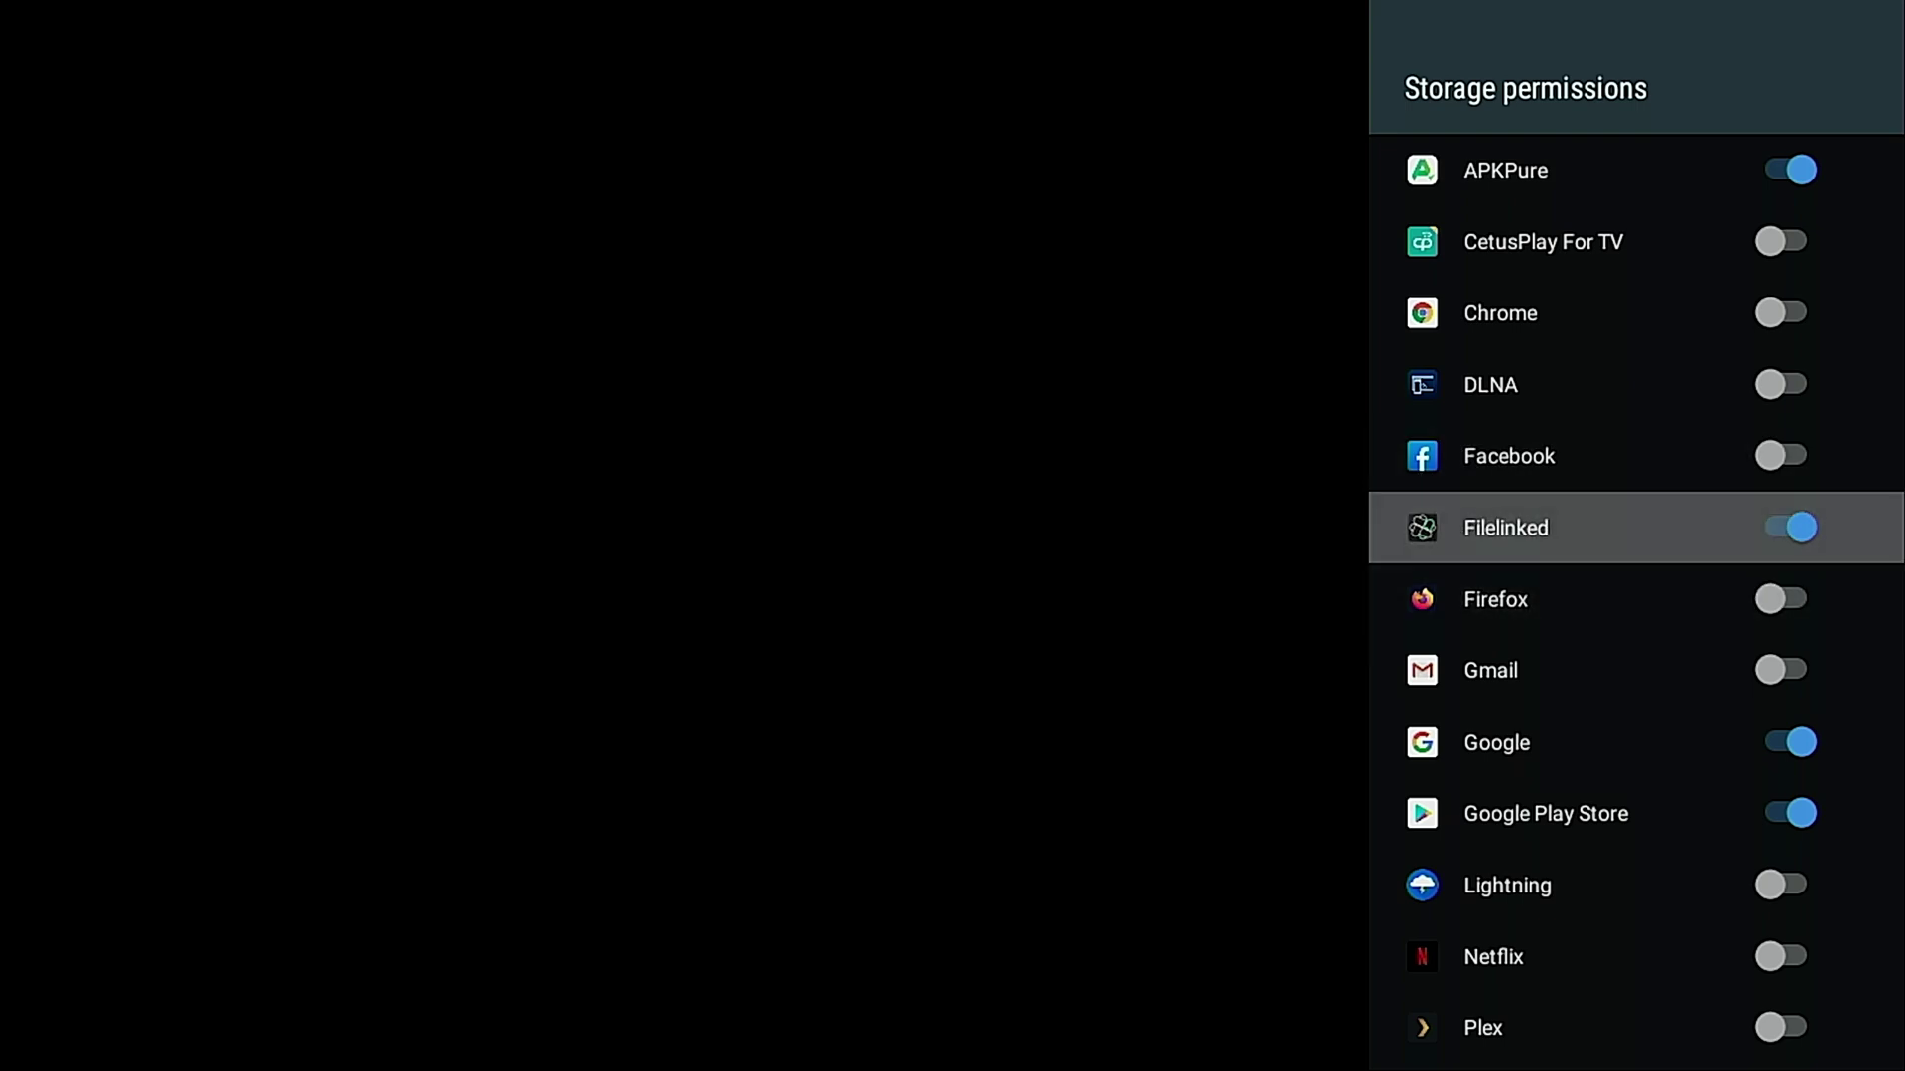
key("Down")
key("Down")
key("Down")
key("Down")
key("Down")
key("Down")
key("Down")
key("Down")
key("Down")
key("Down")
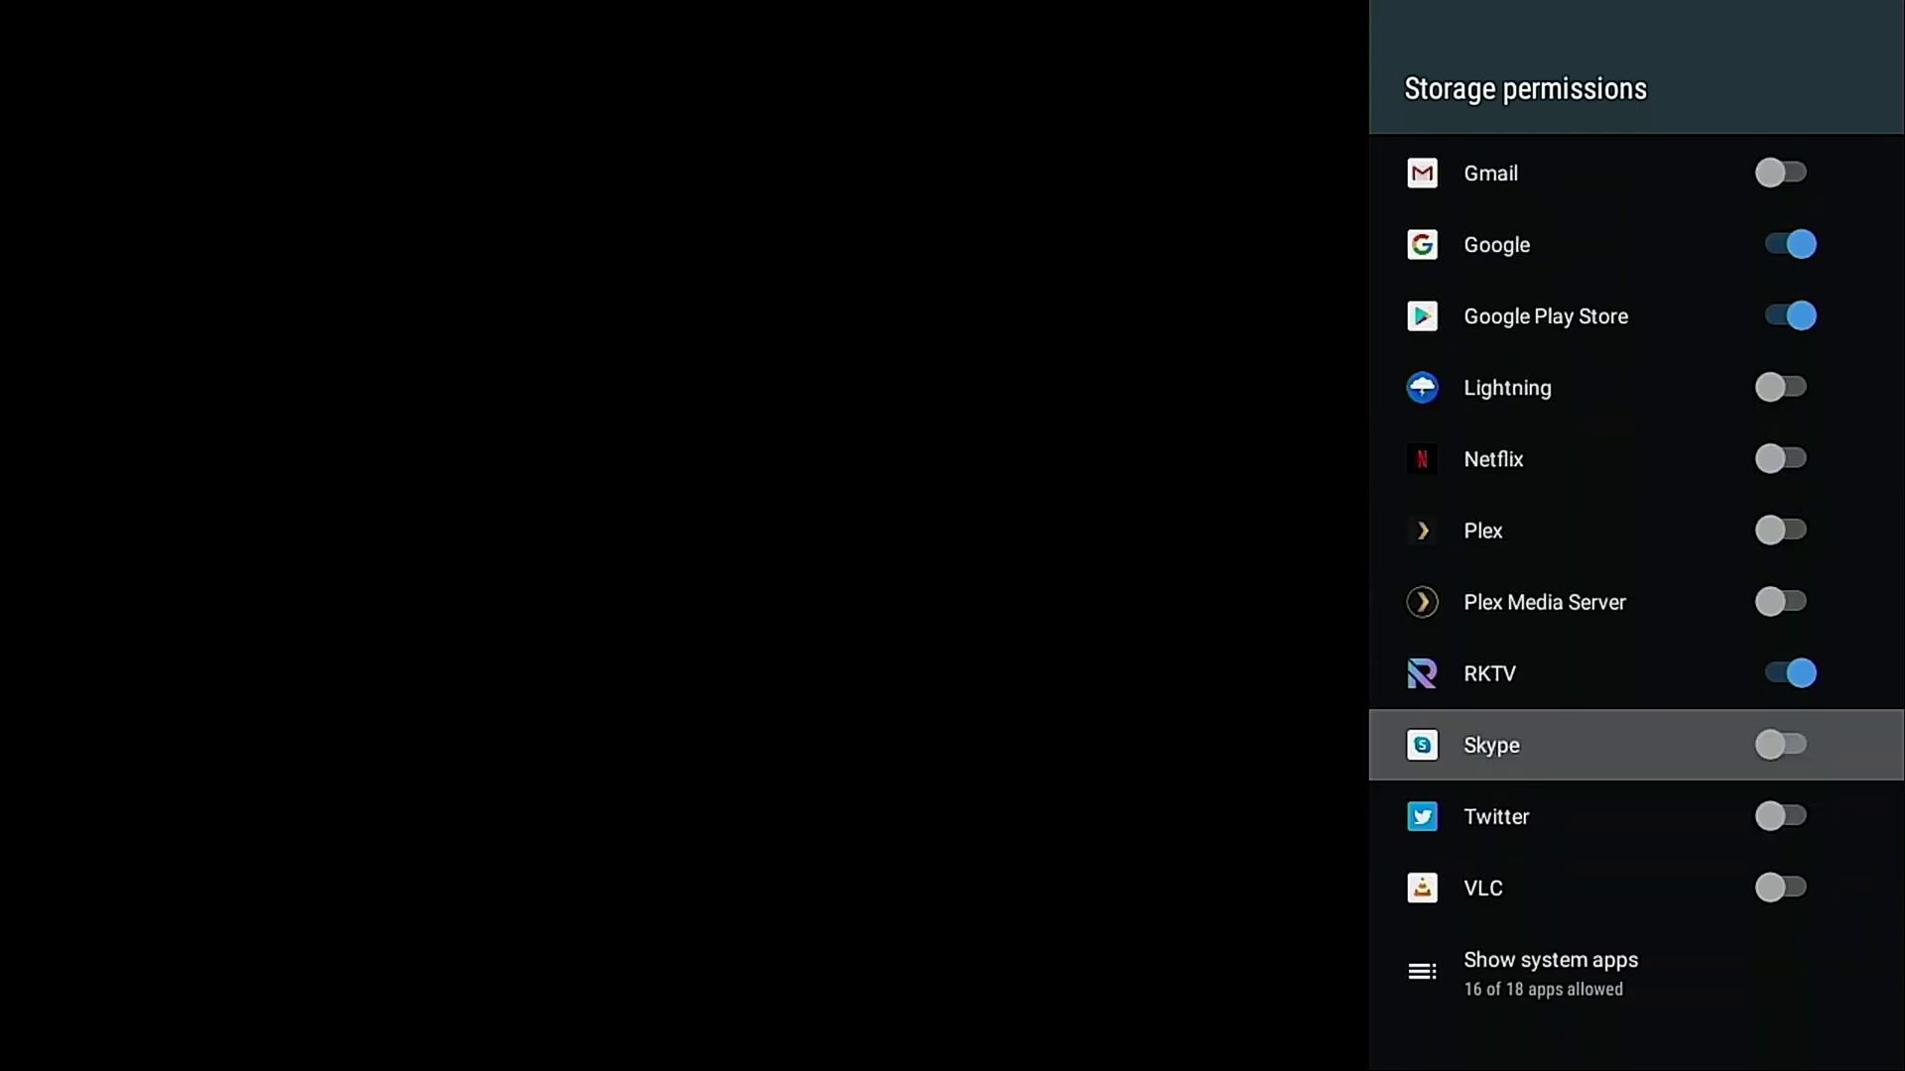
key("Escape")
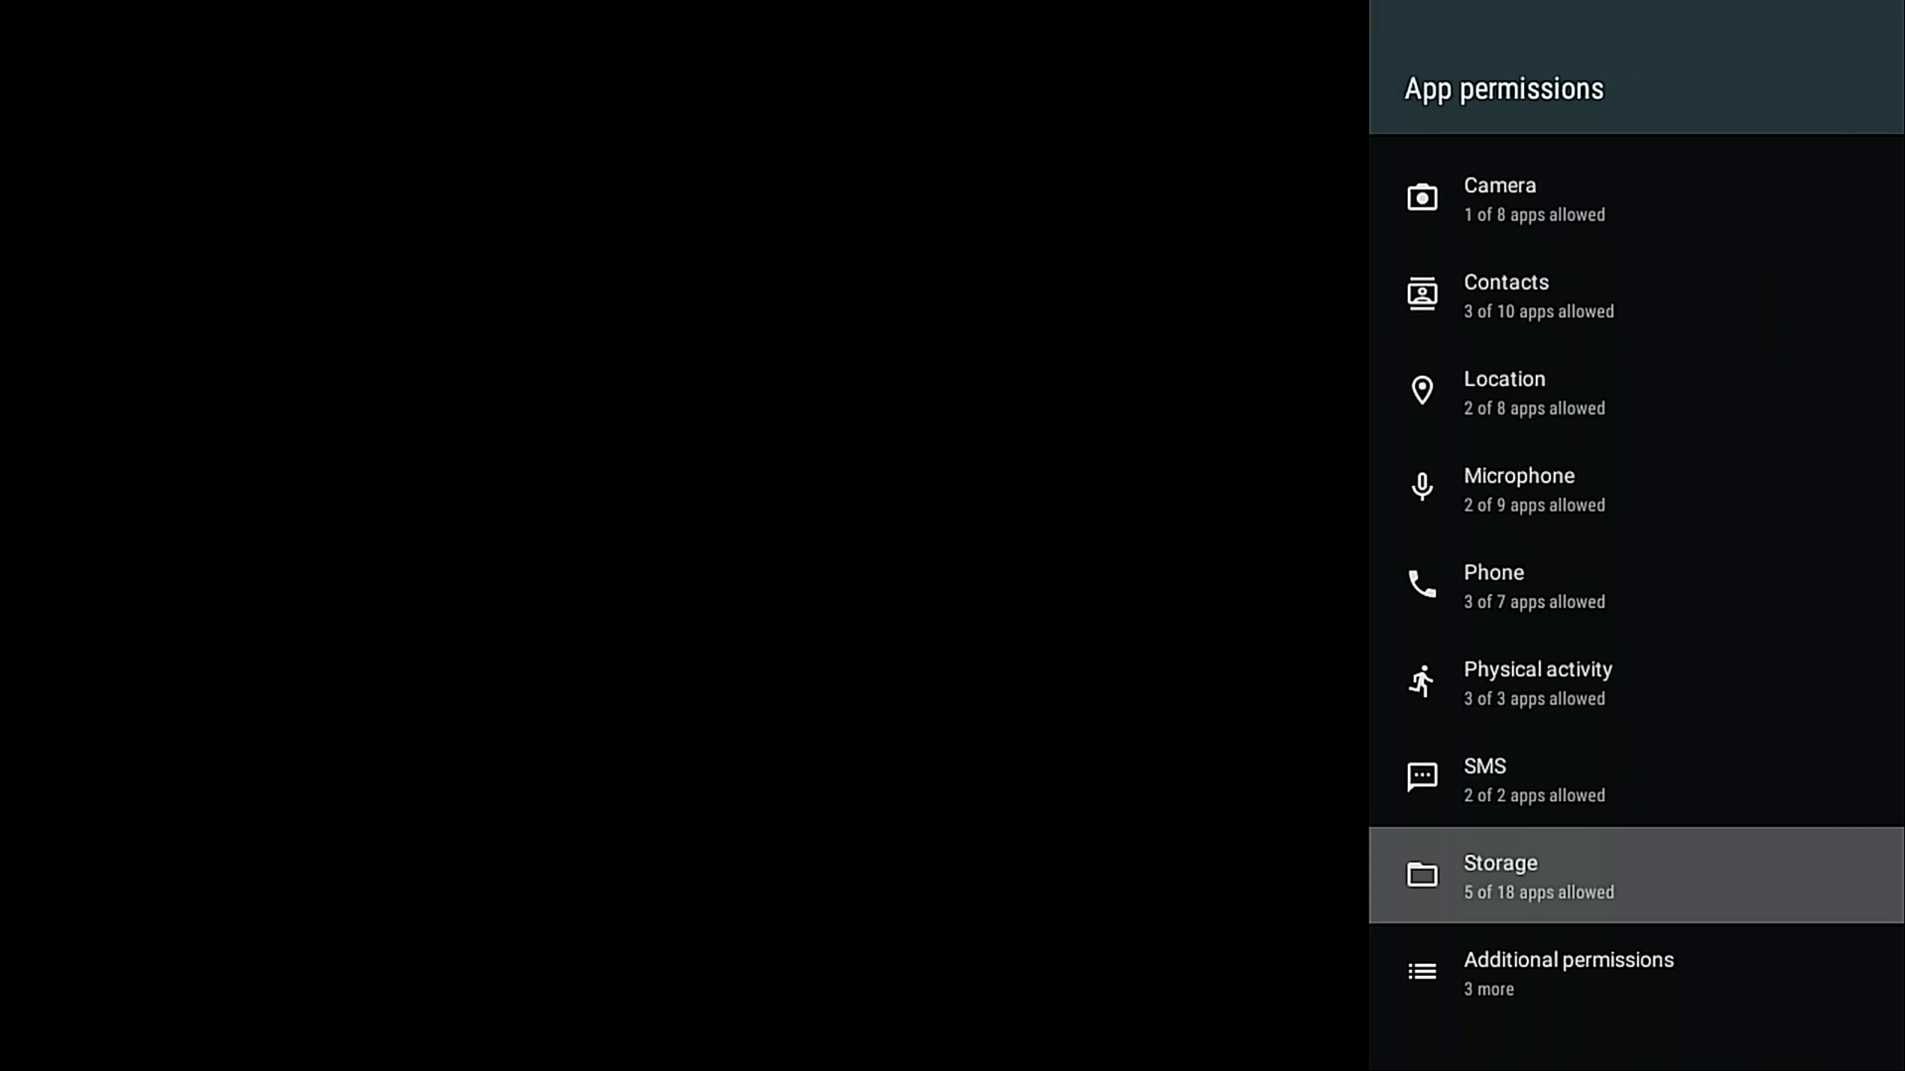
Step: Go back up the permission categories to Contacts, and return to the Apps settings
key("Up")
key("Up")
key("Up")
key("Up")
key("Up")
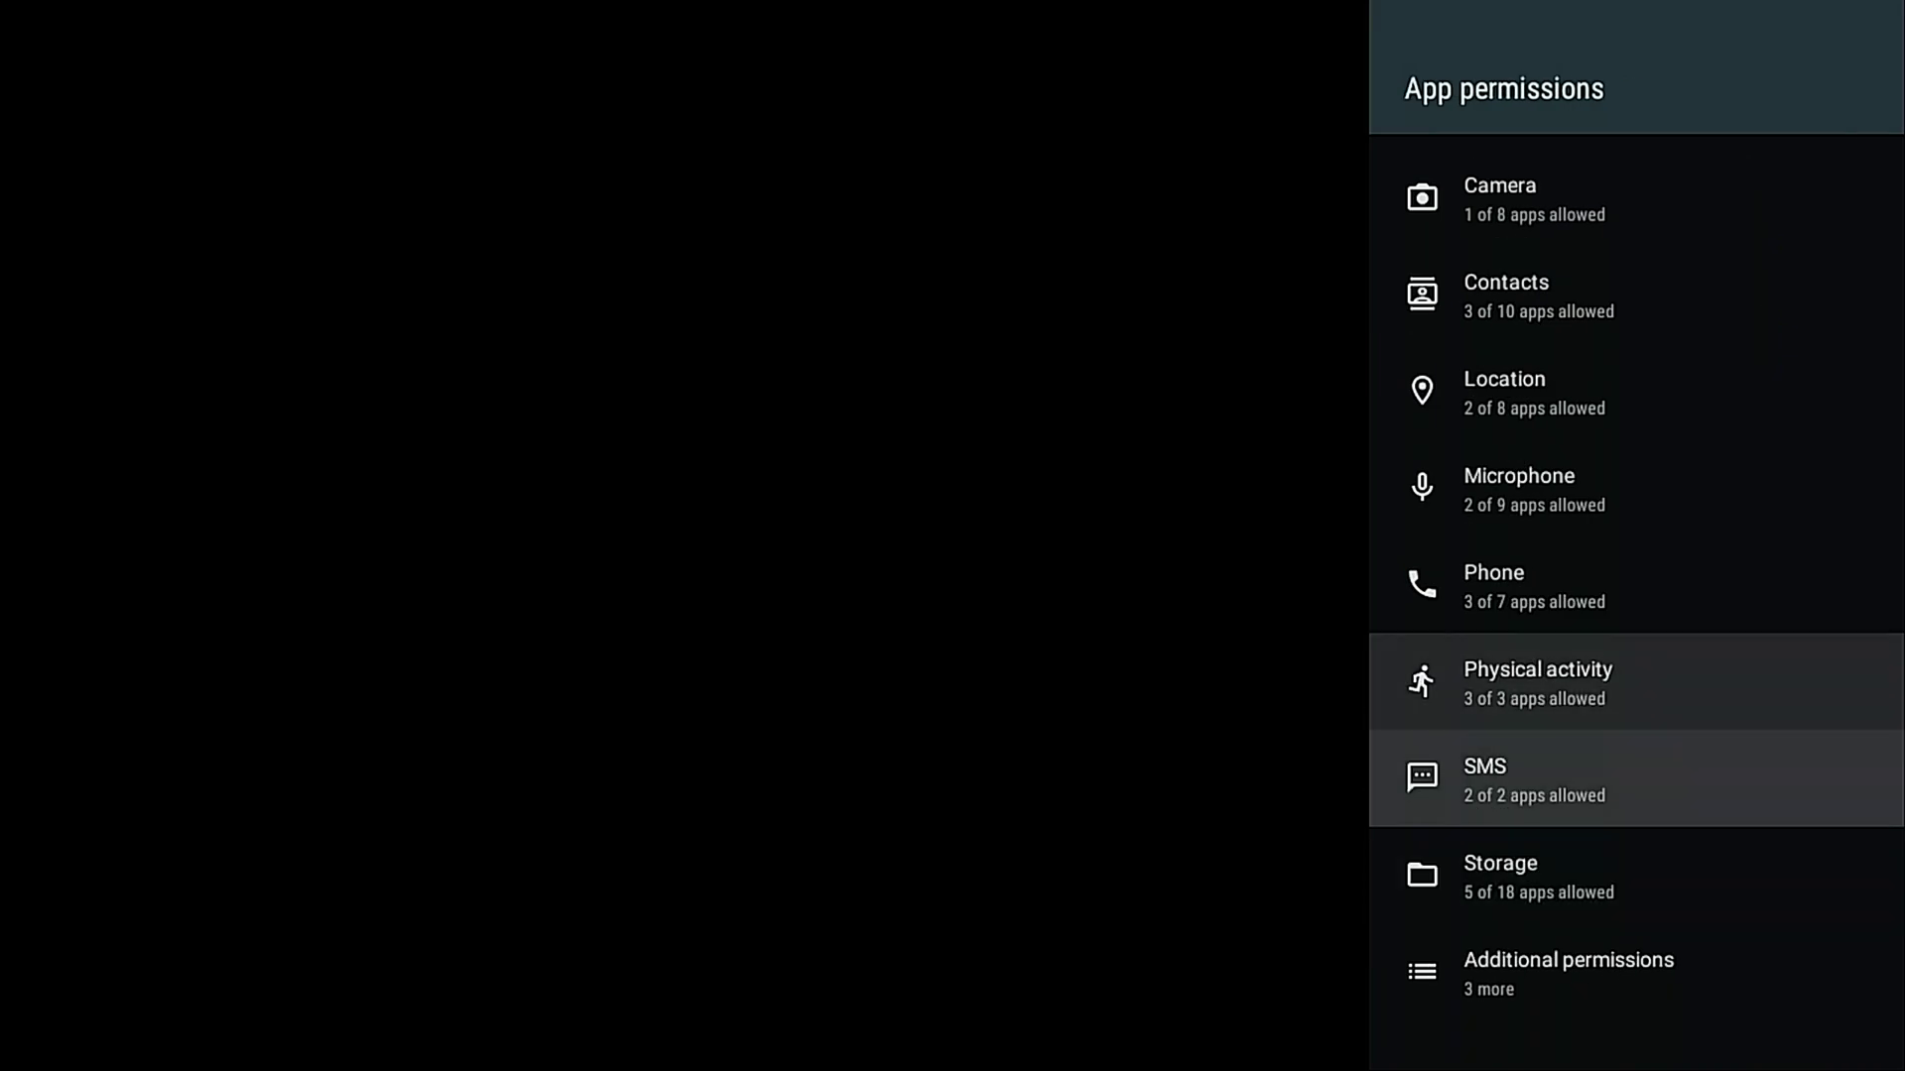
key("Up")
key("Up")
key("Up")
key("Up")
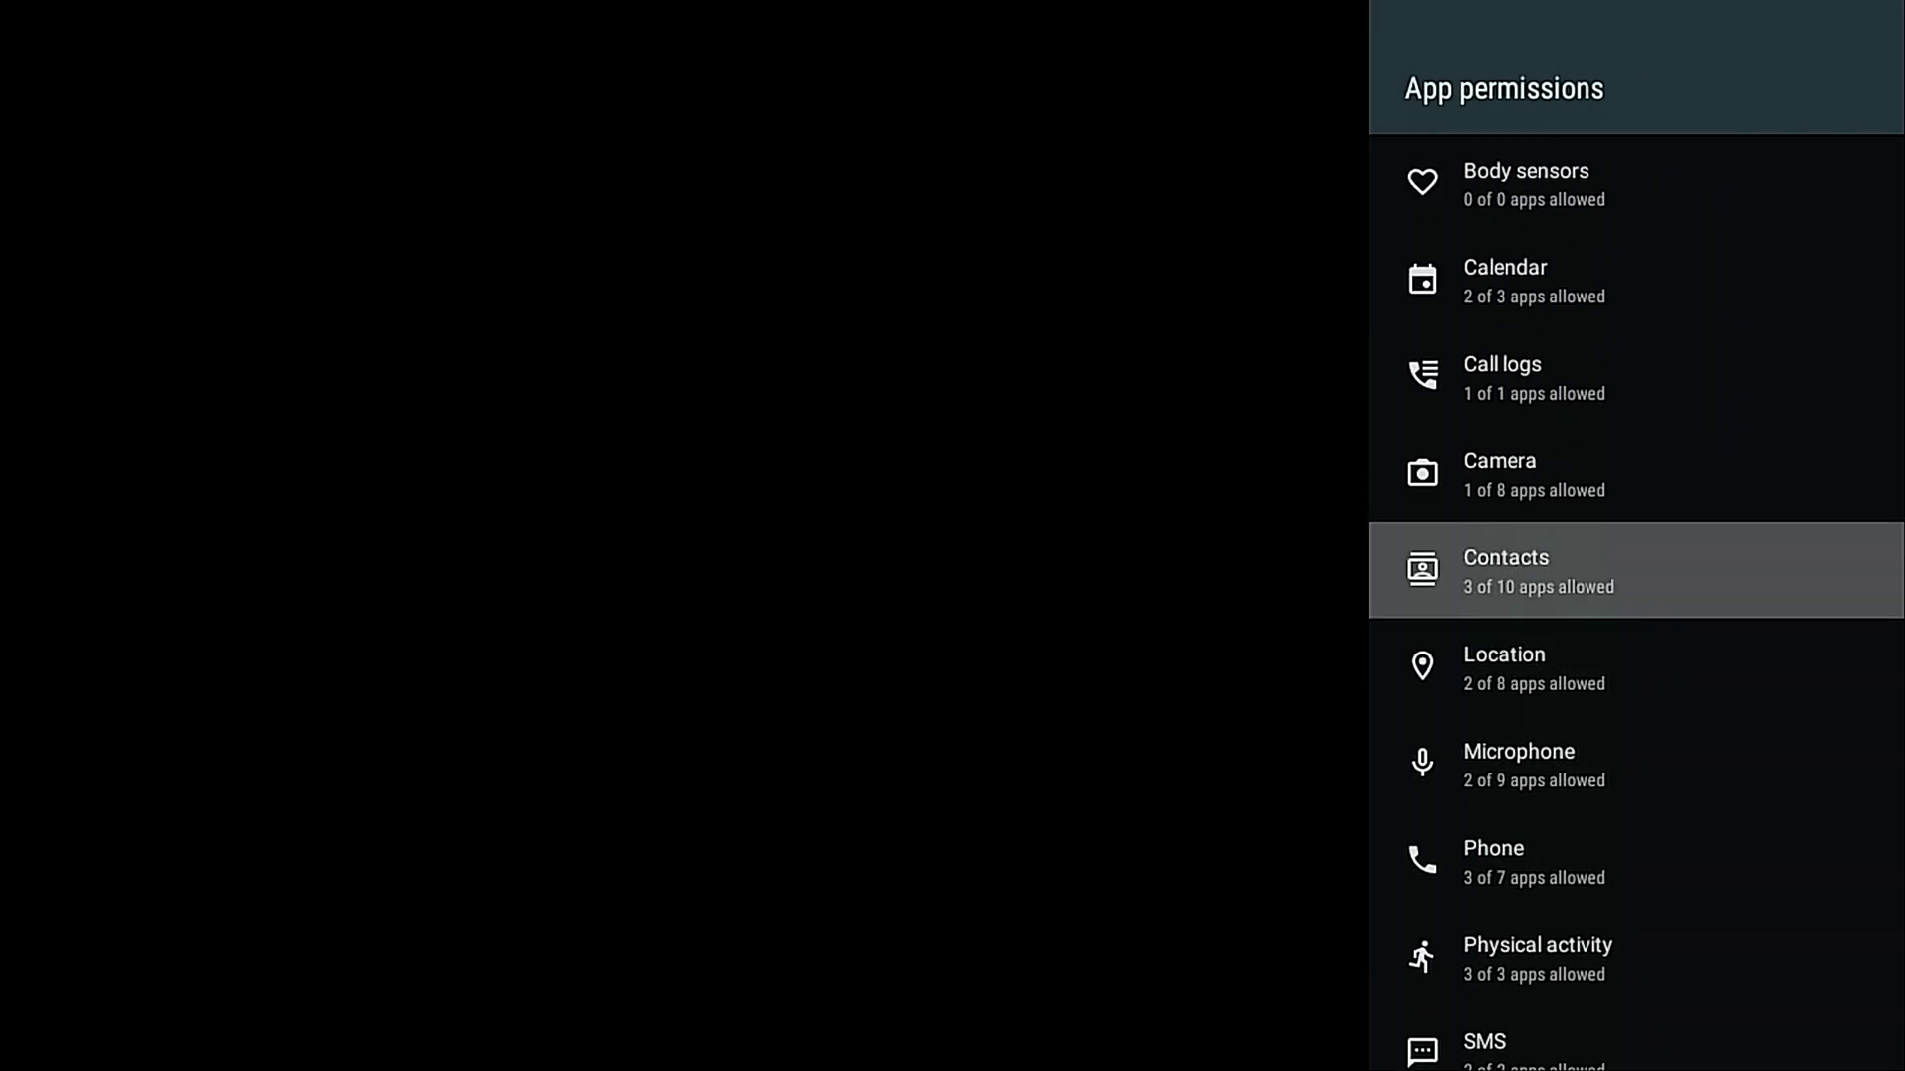
key("Escape")
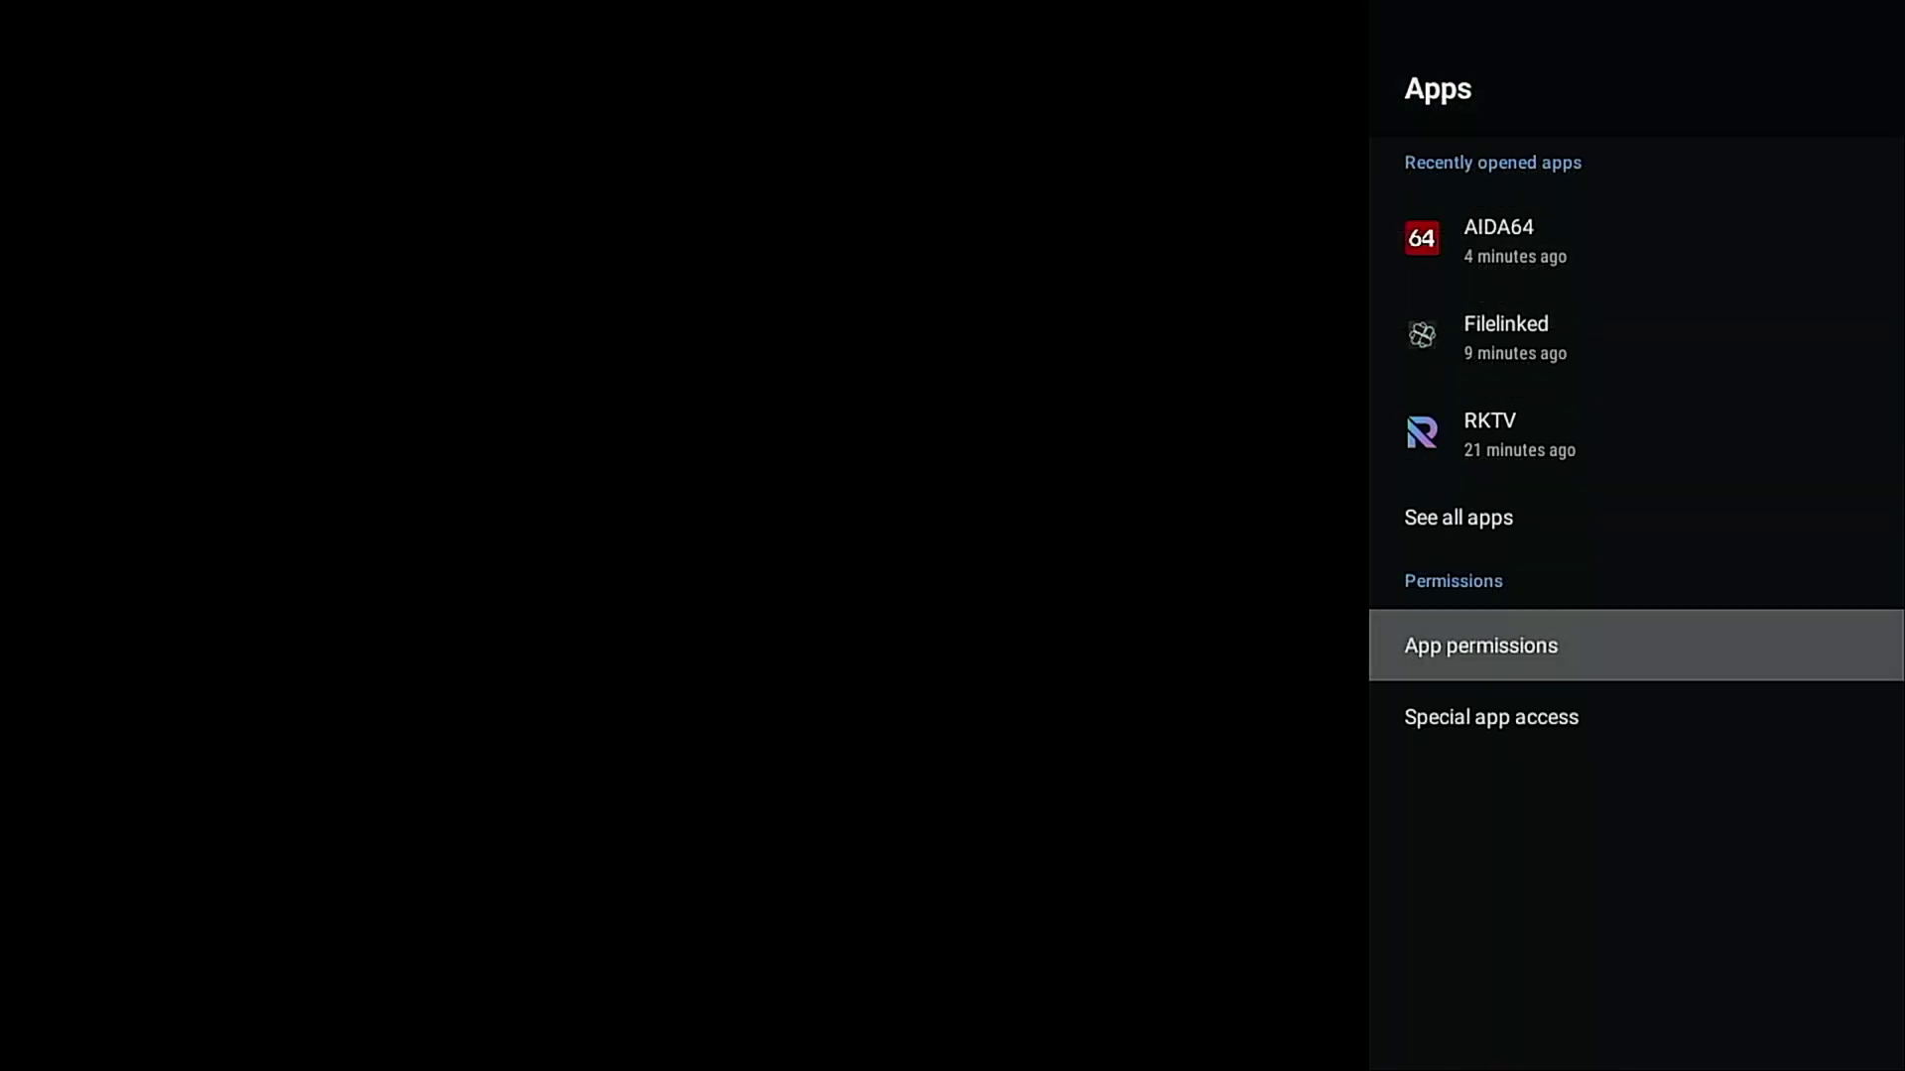
Step: Open Special app access, look through its entries, and view which apps can modify system settings
key("Down")
key("Return")
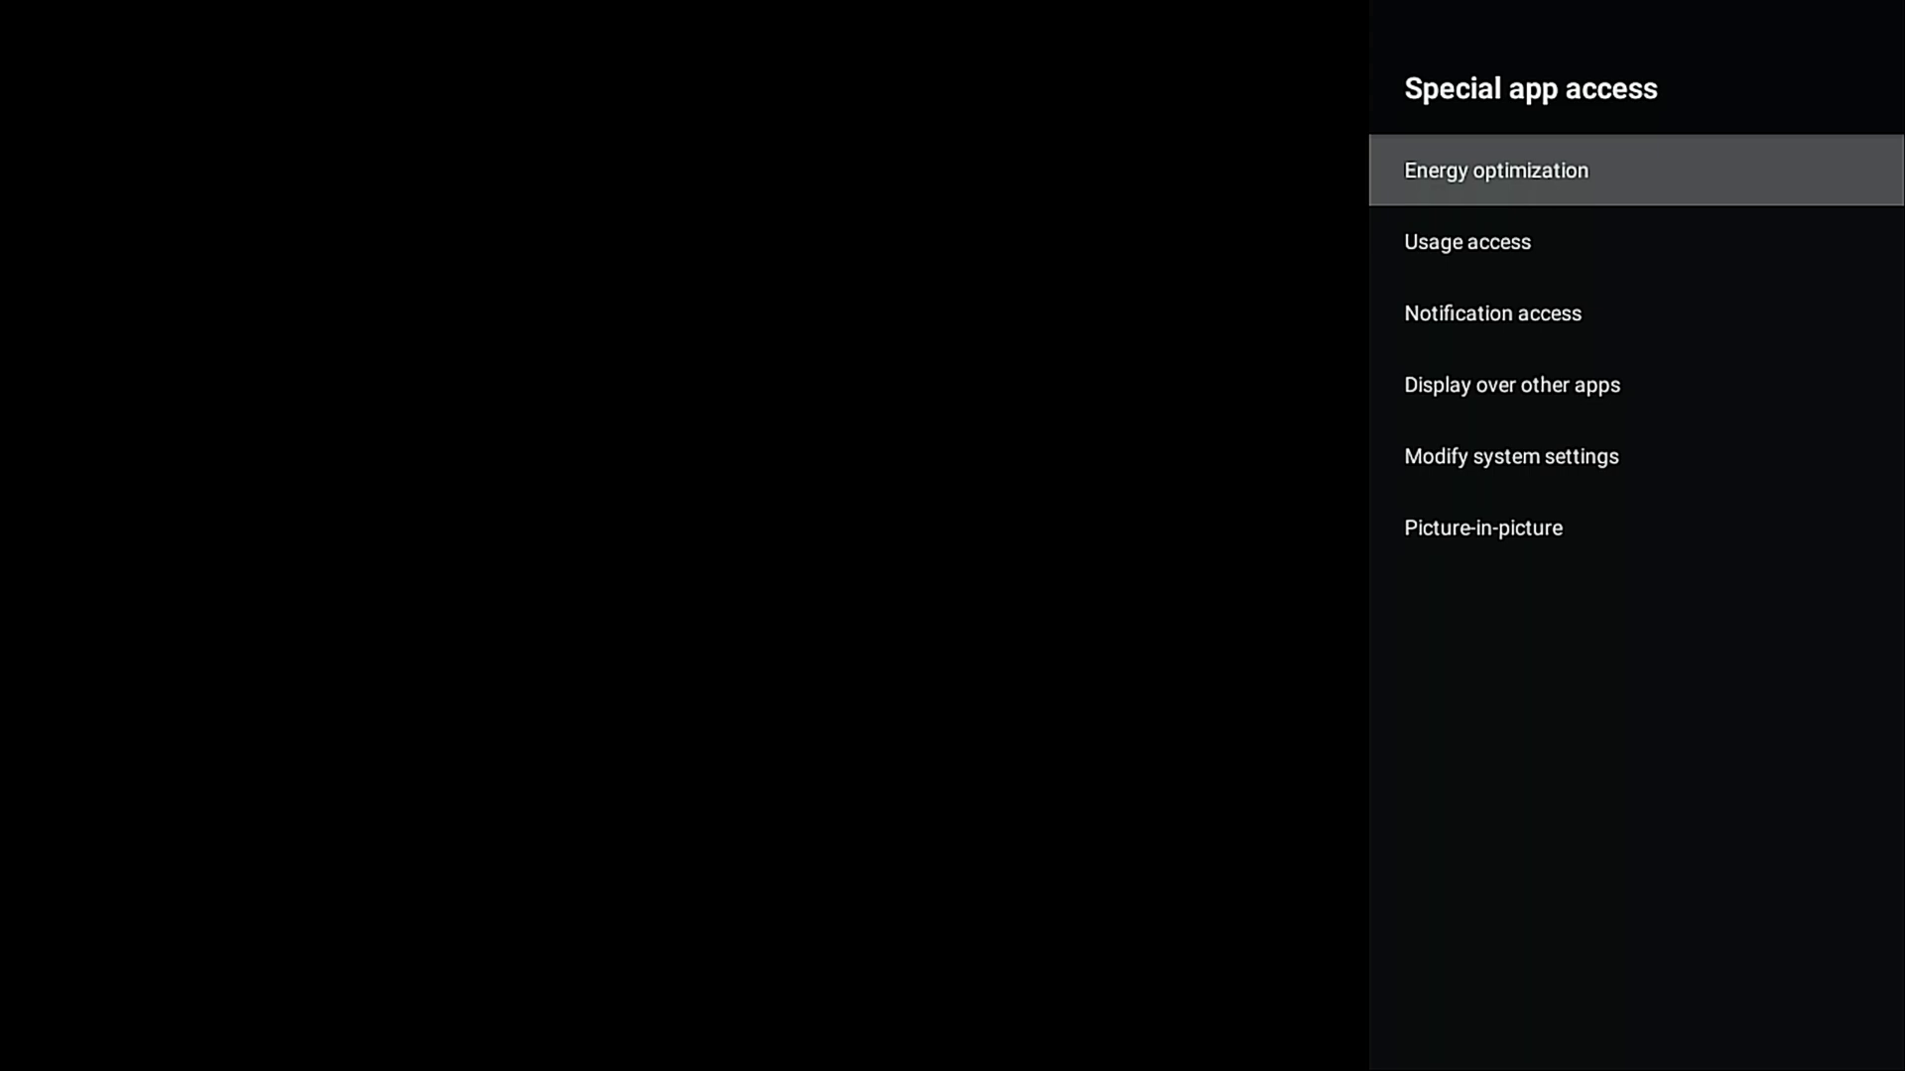
key("Down")
key("Down")
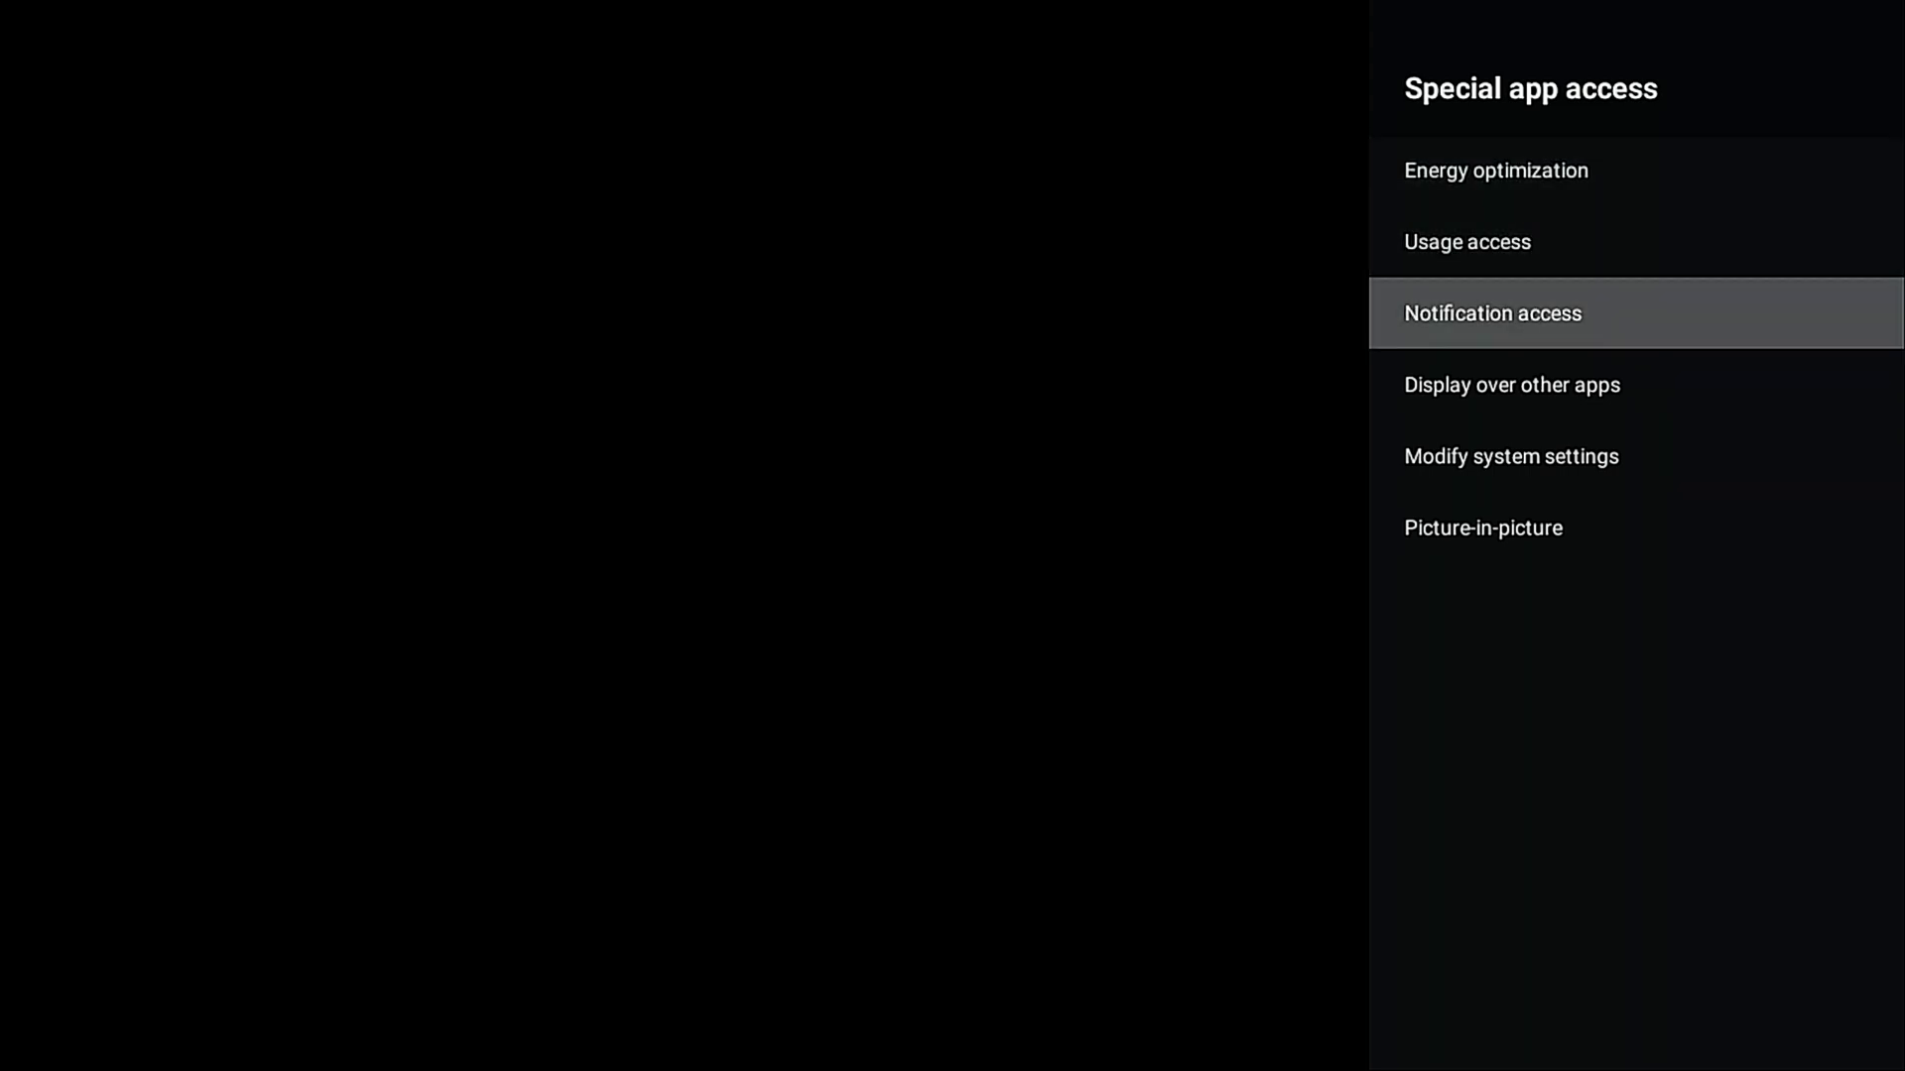
key("Down")
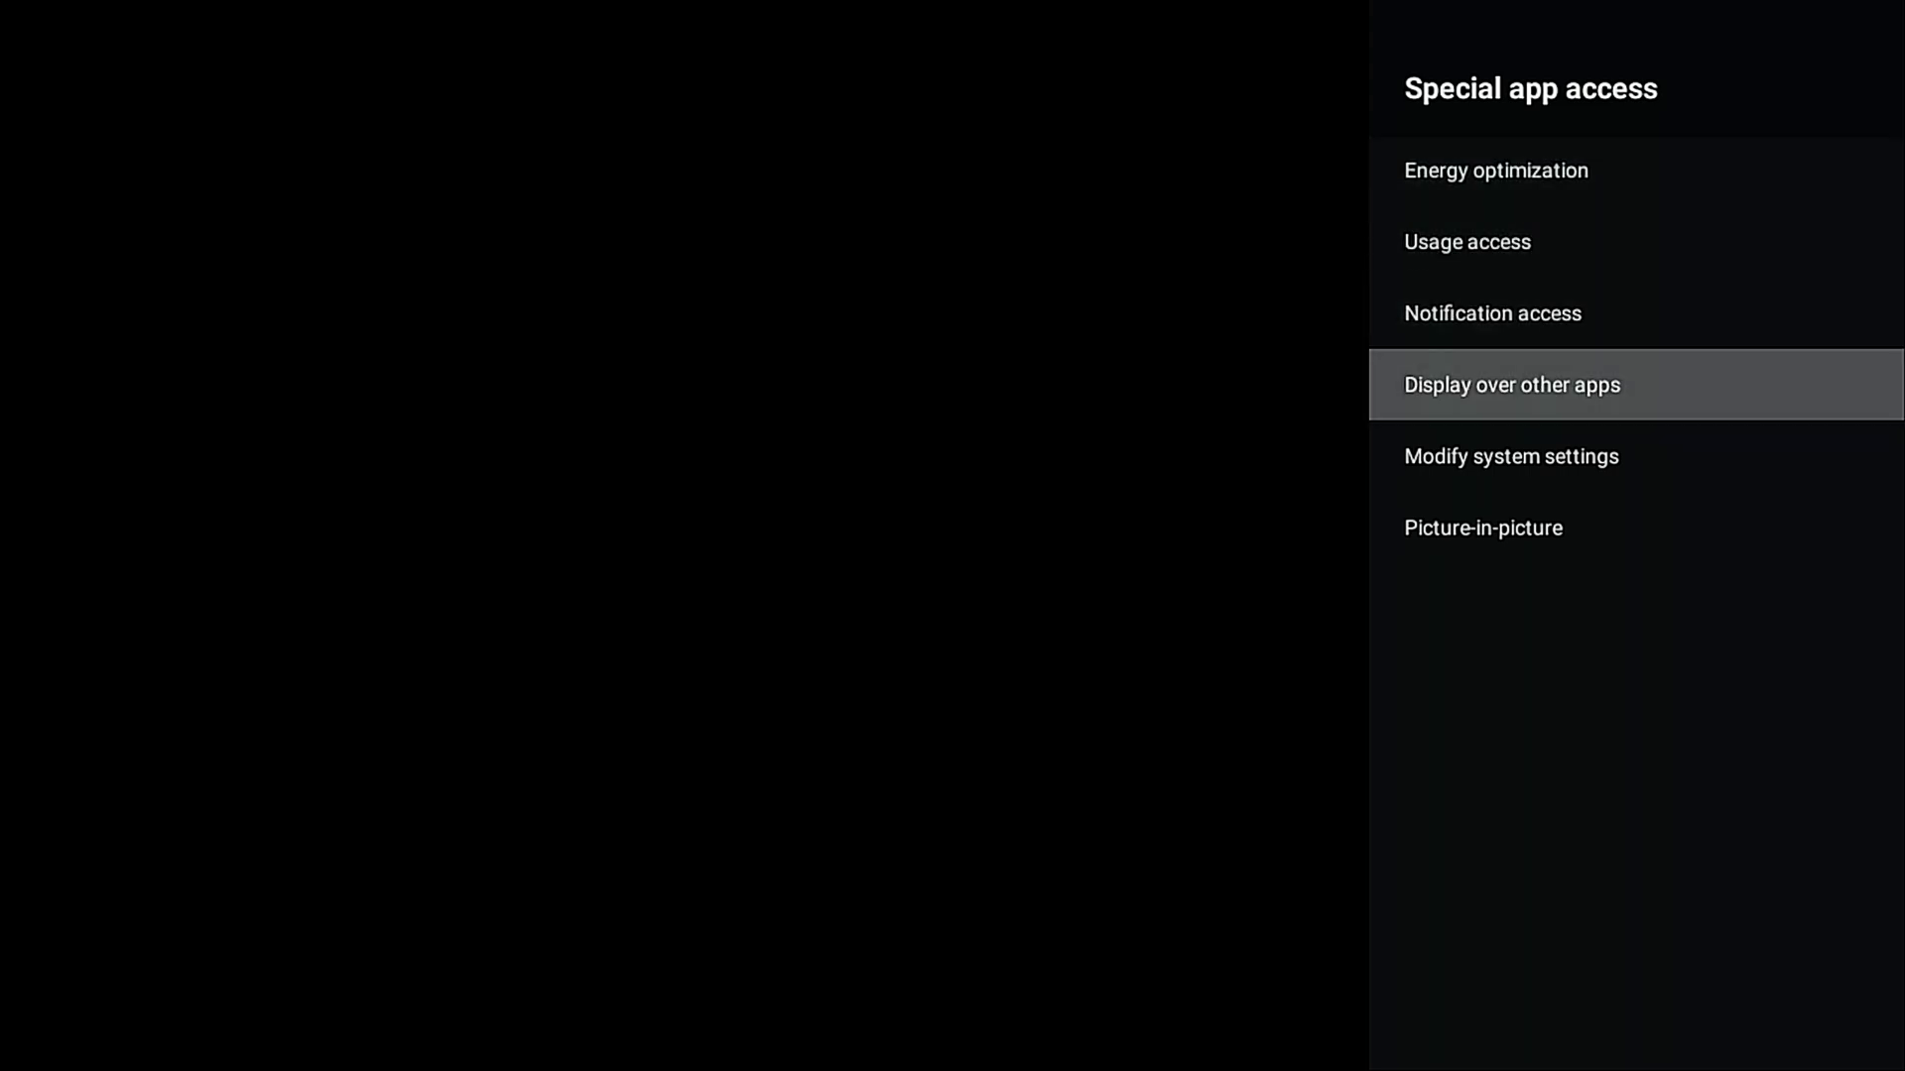
key("Down")
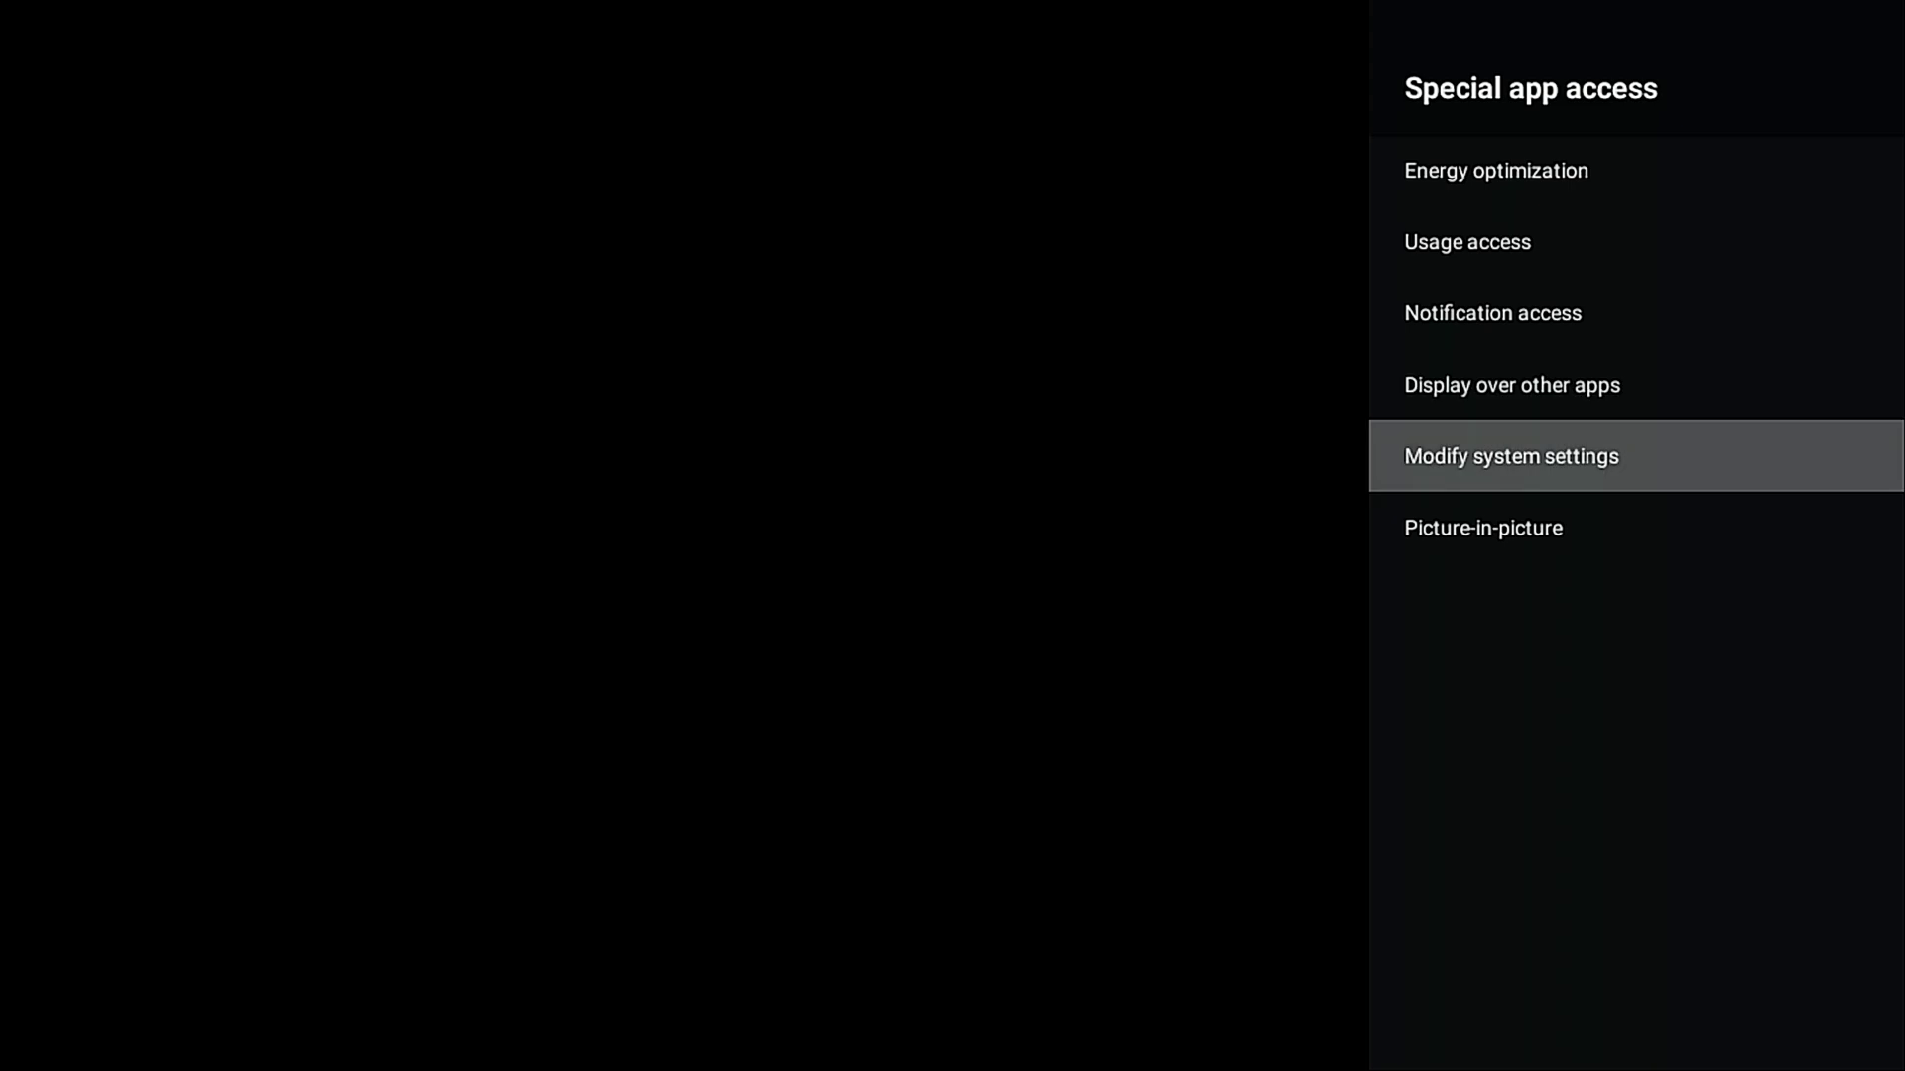
key("Return")
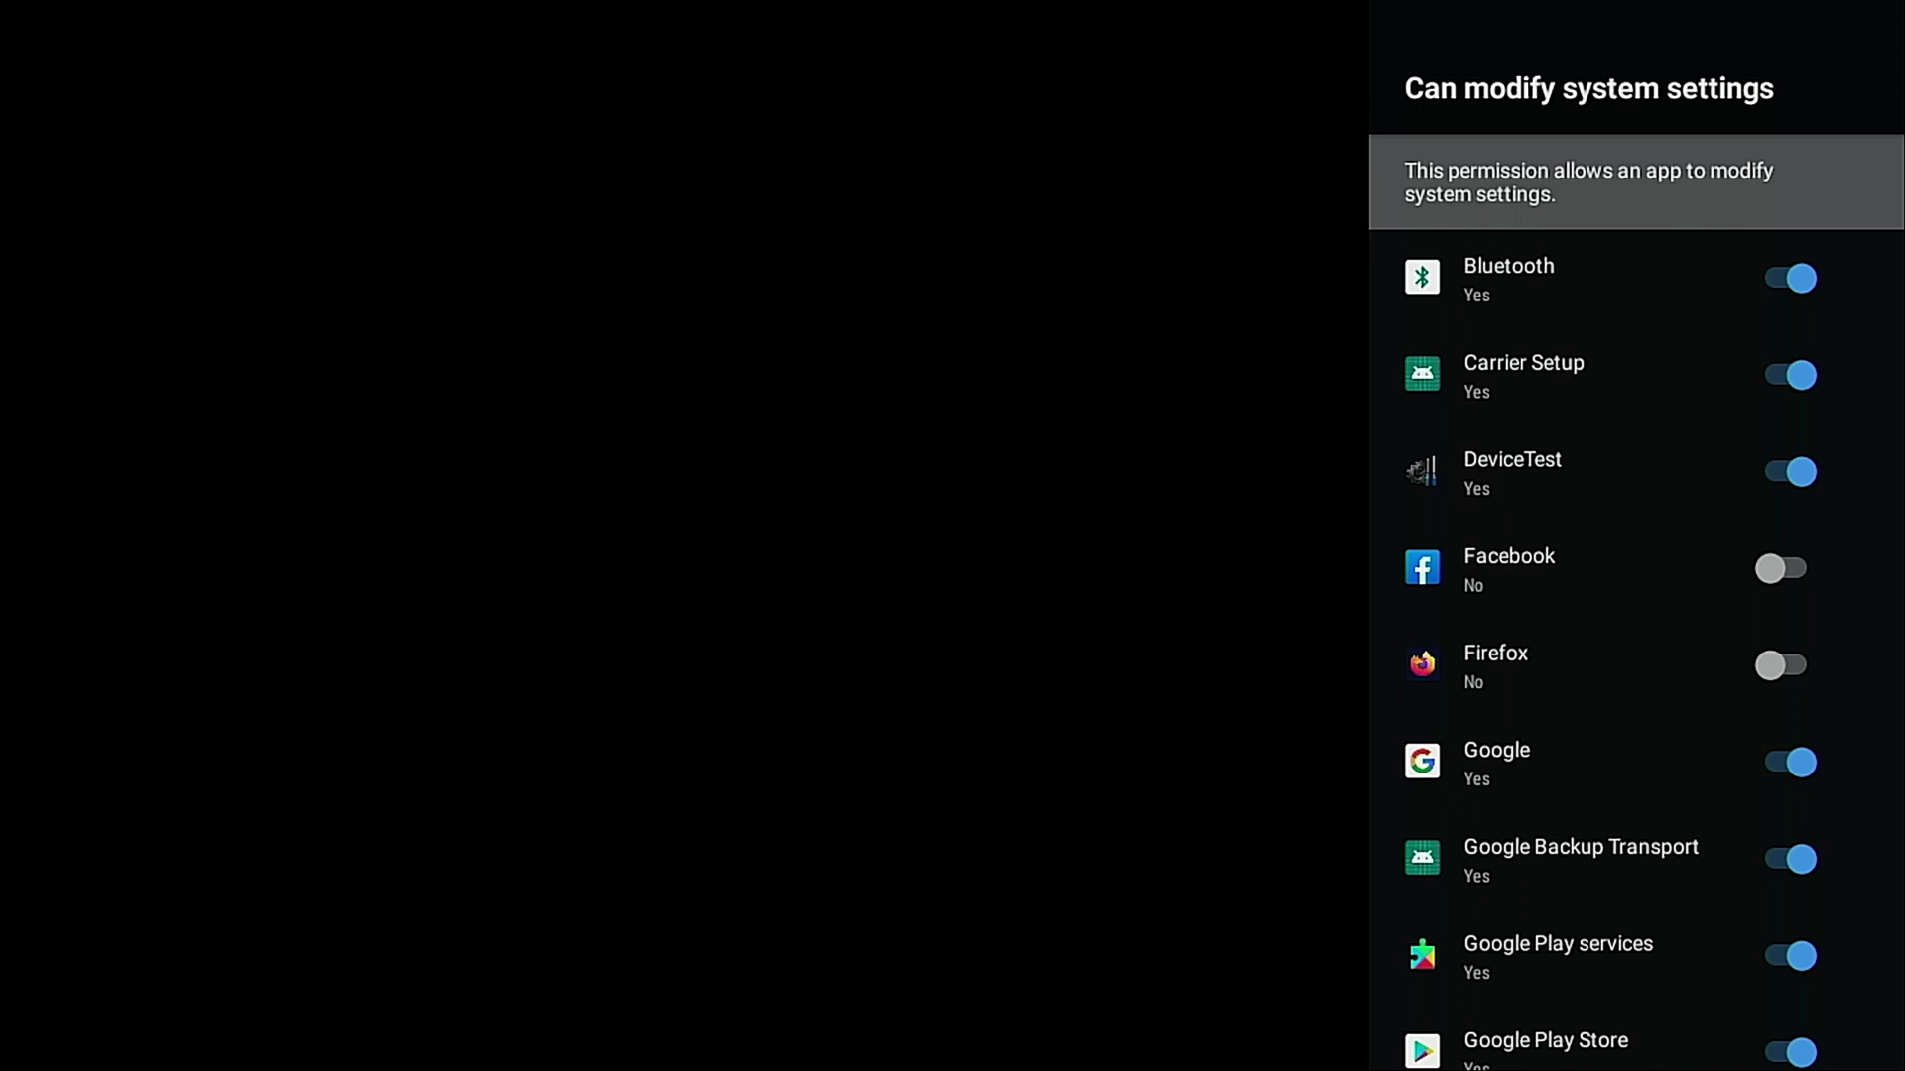
key("Escape")
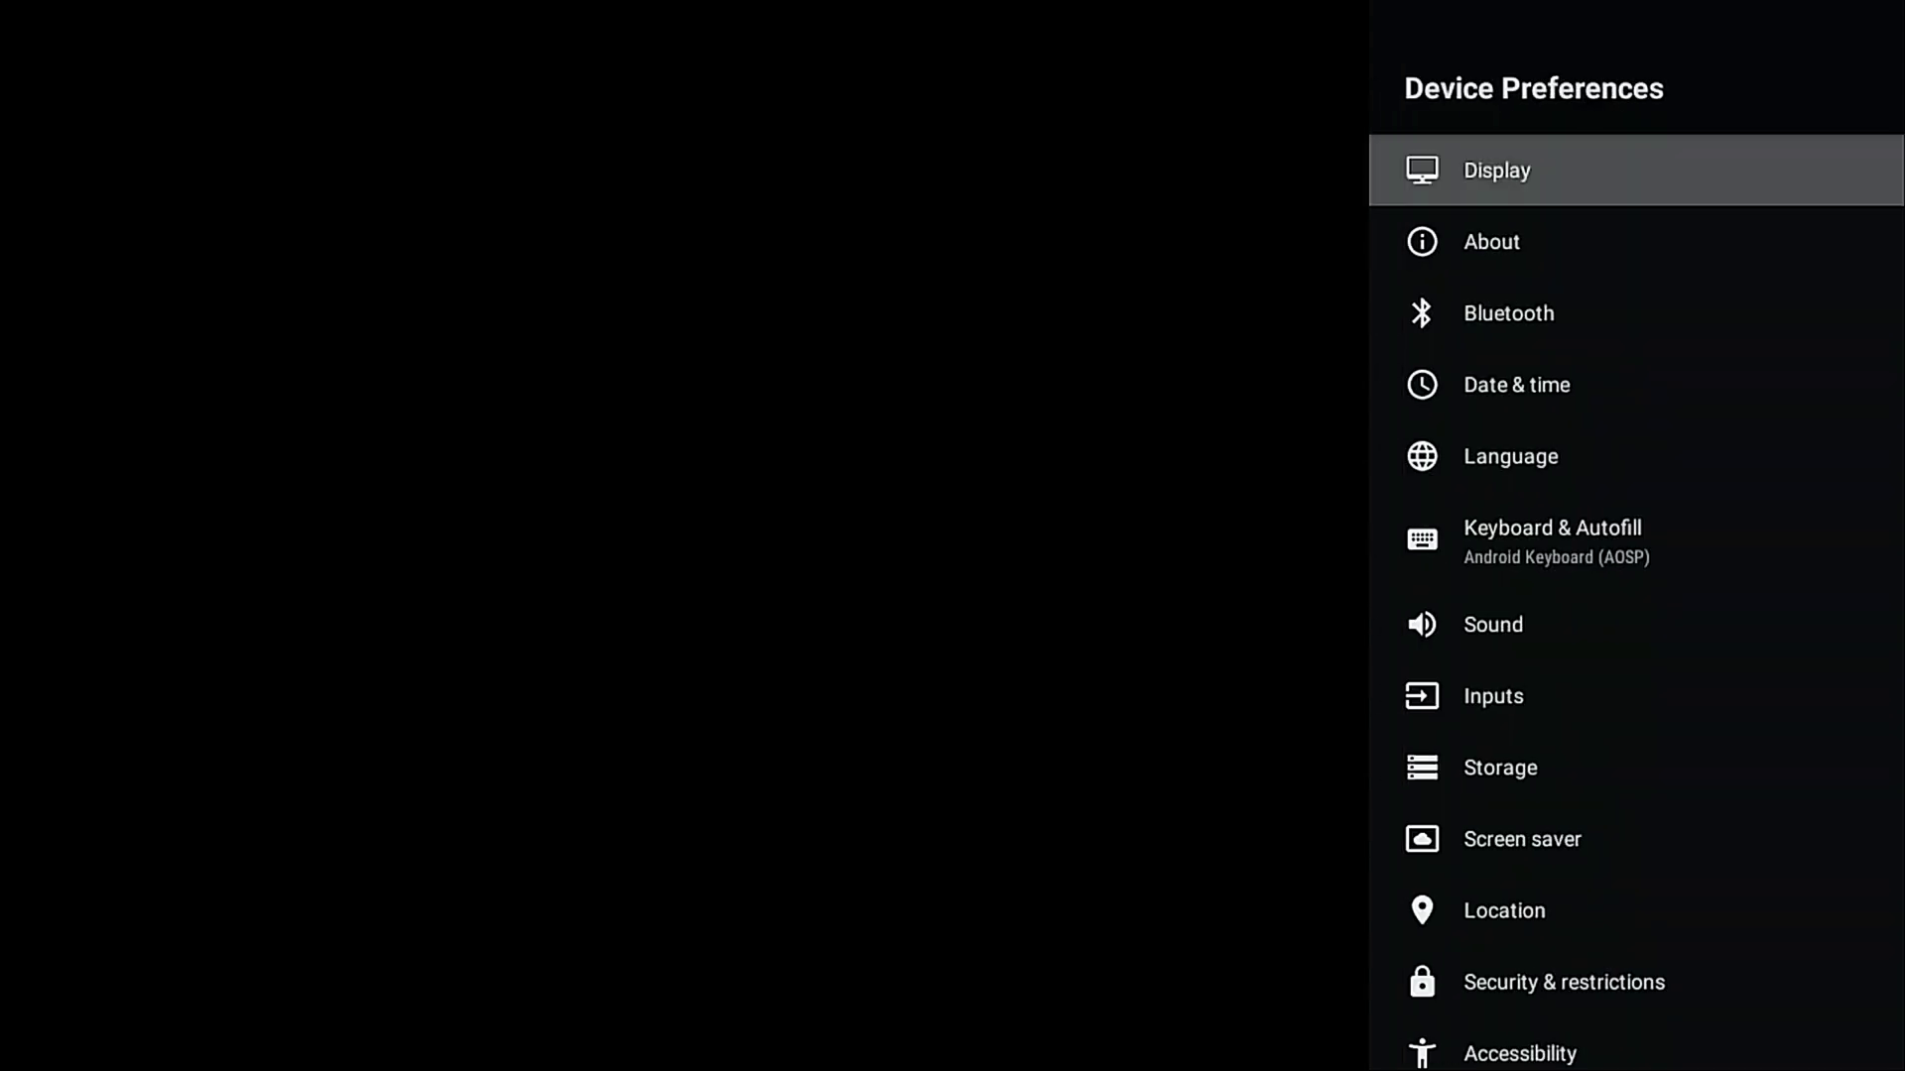
Step: Open the About page in Device Preferences to view the device information, and return to the preferences list
key("Return")
key("Return")
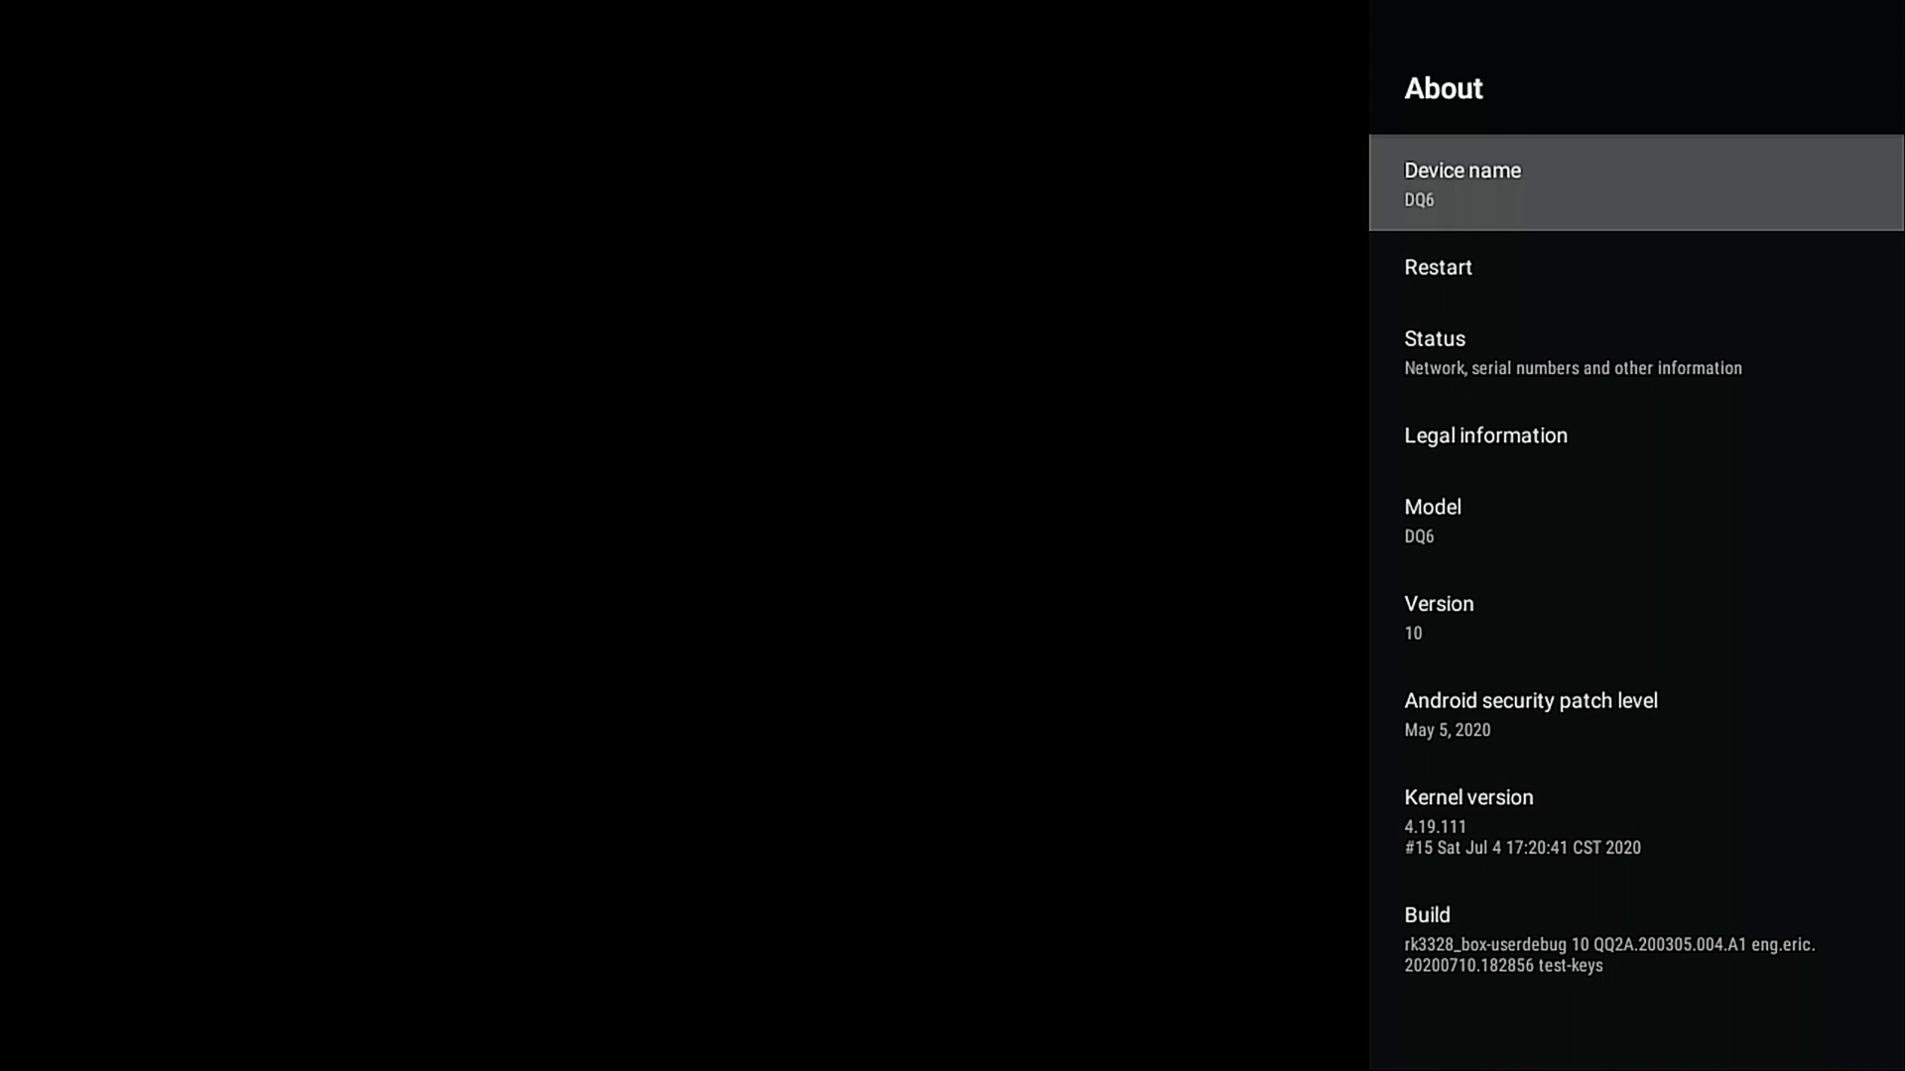
key("Escape")
Step: Open the Storage preferences, view the Apps entry of the internal shared storage, and return to Storage
key("Down")
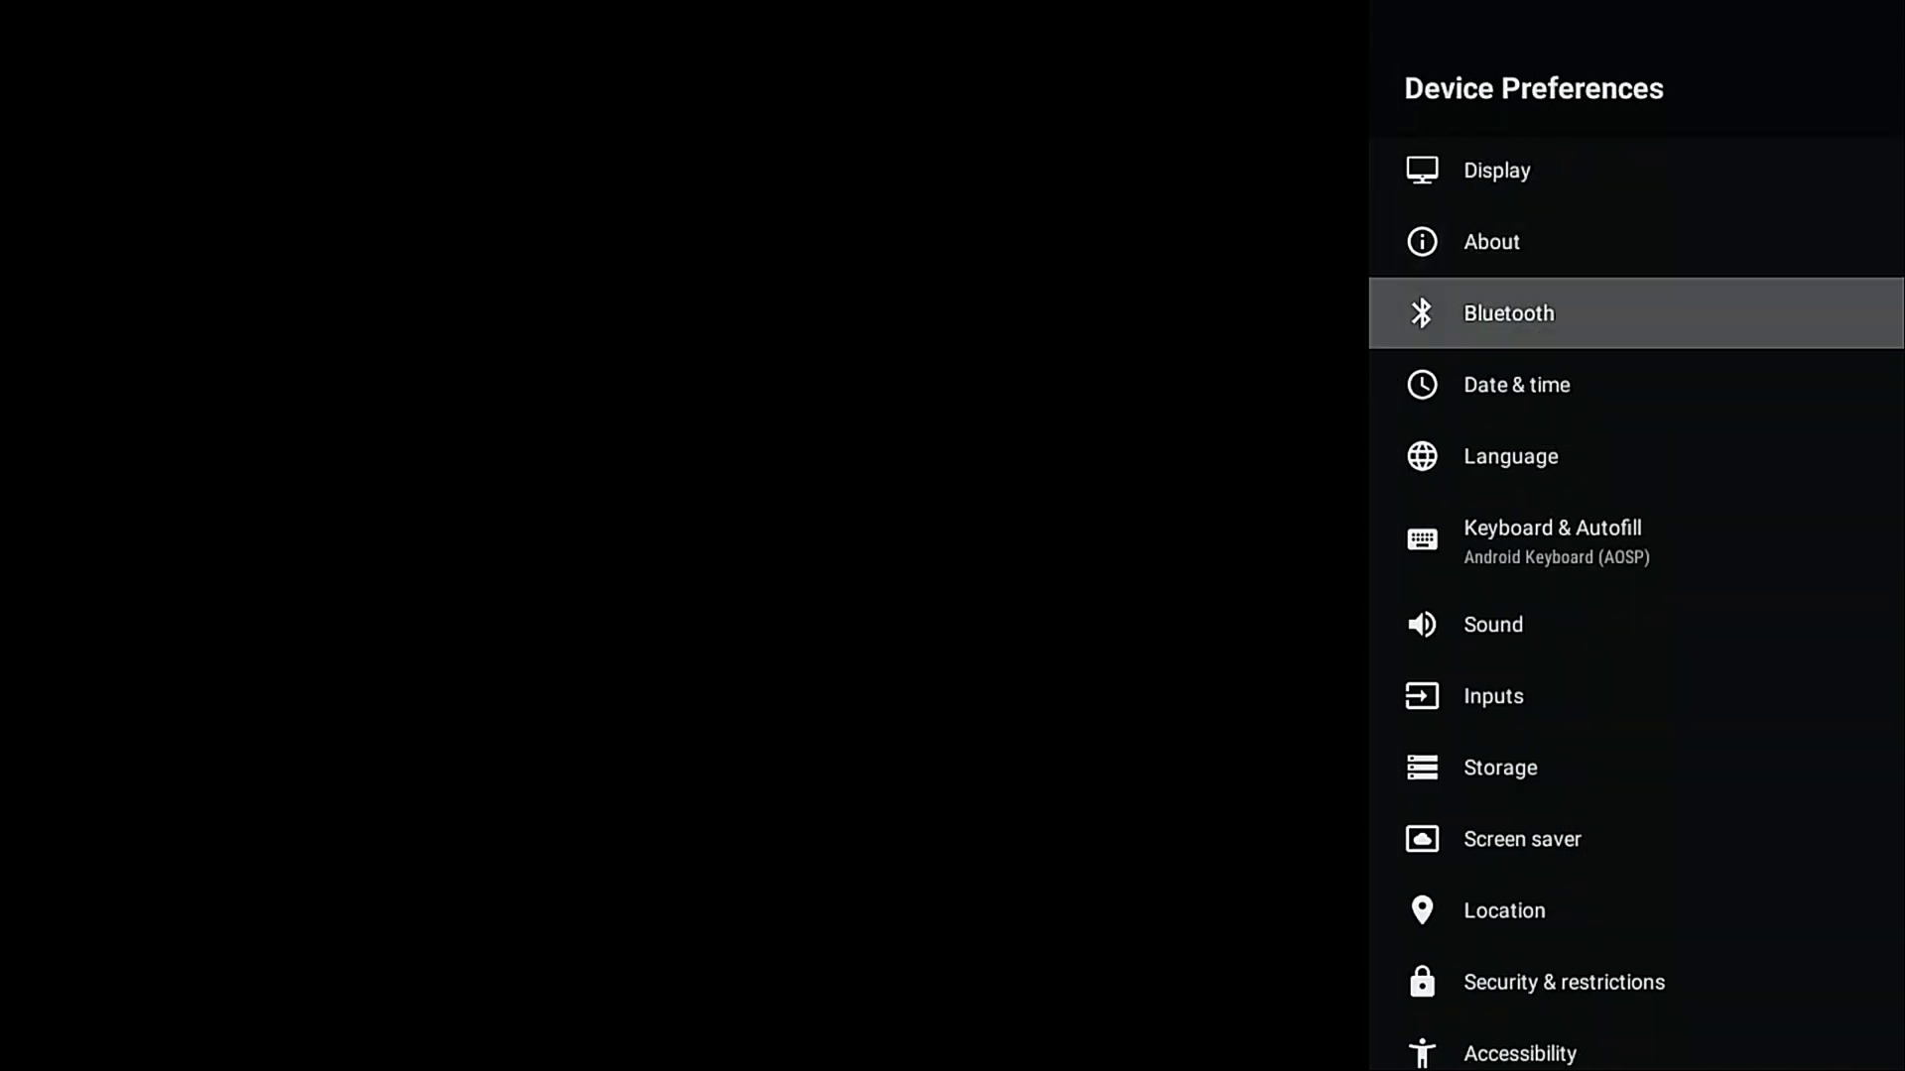
key("Down")
key("Down")
key("Down")
key("Down")
key("Down")
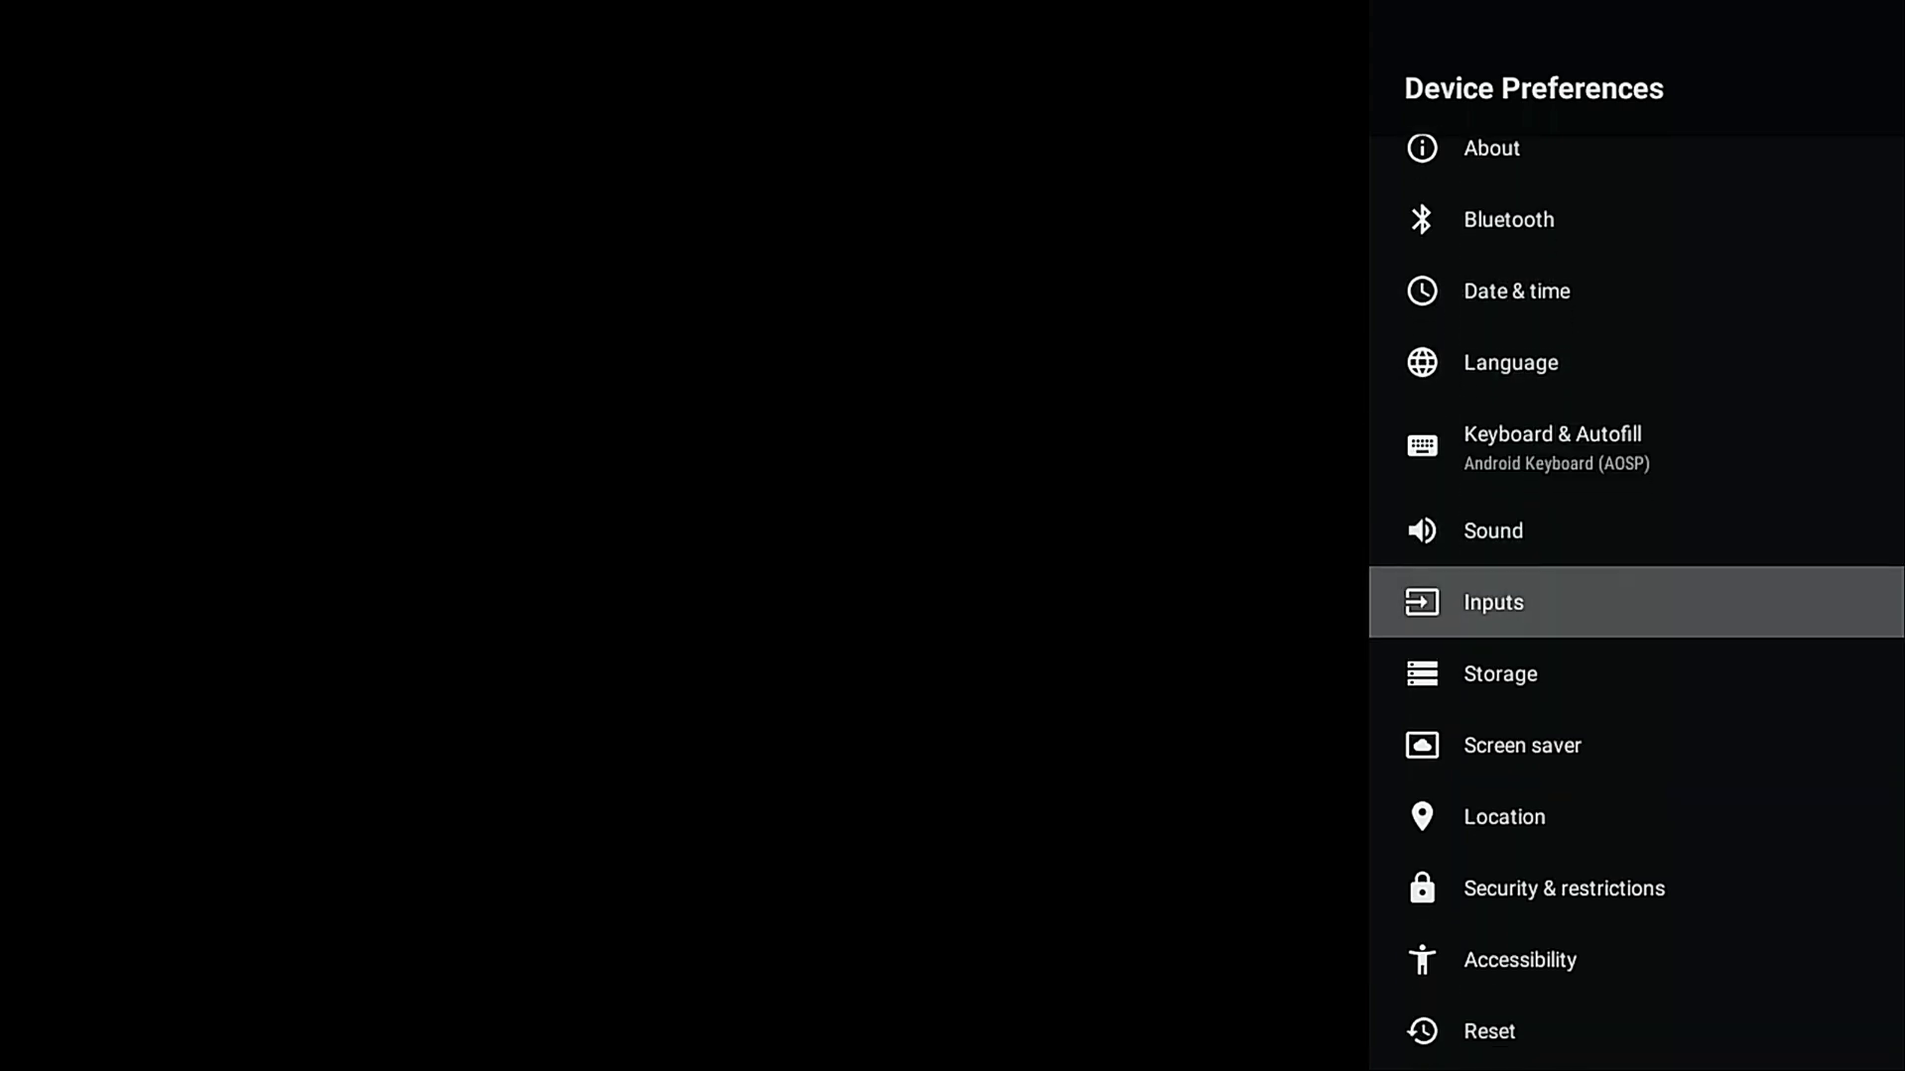
key("Down")
key("Return")
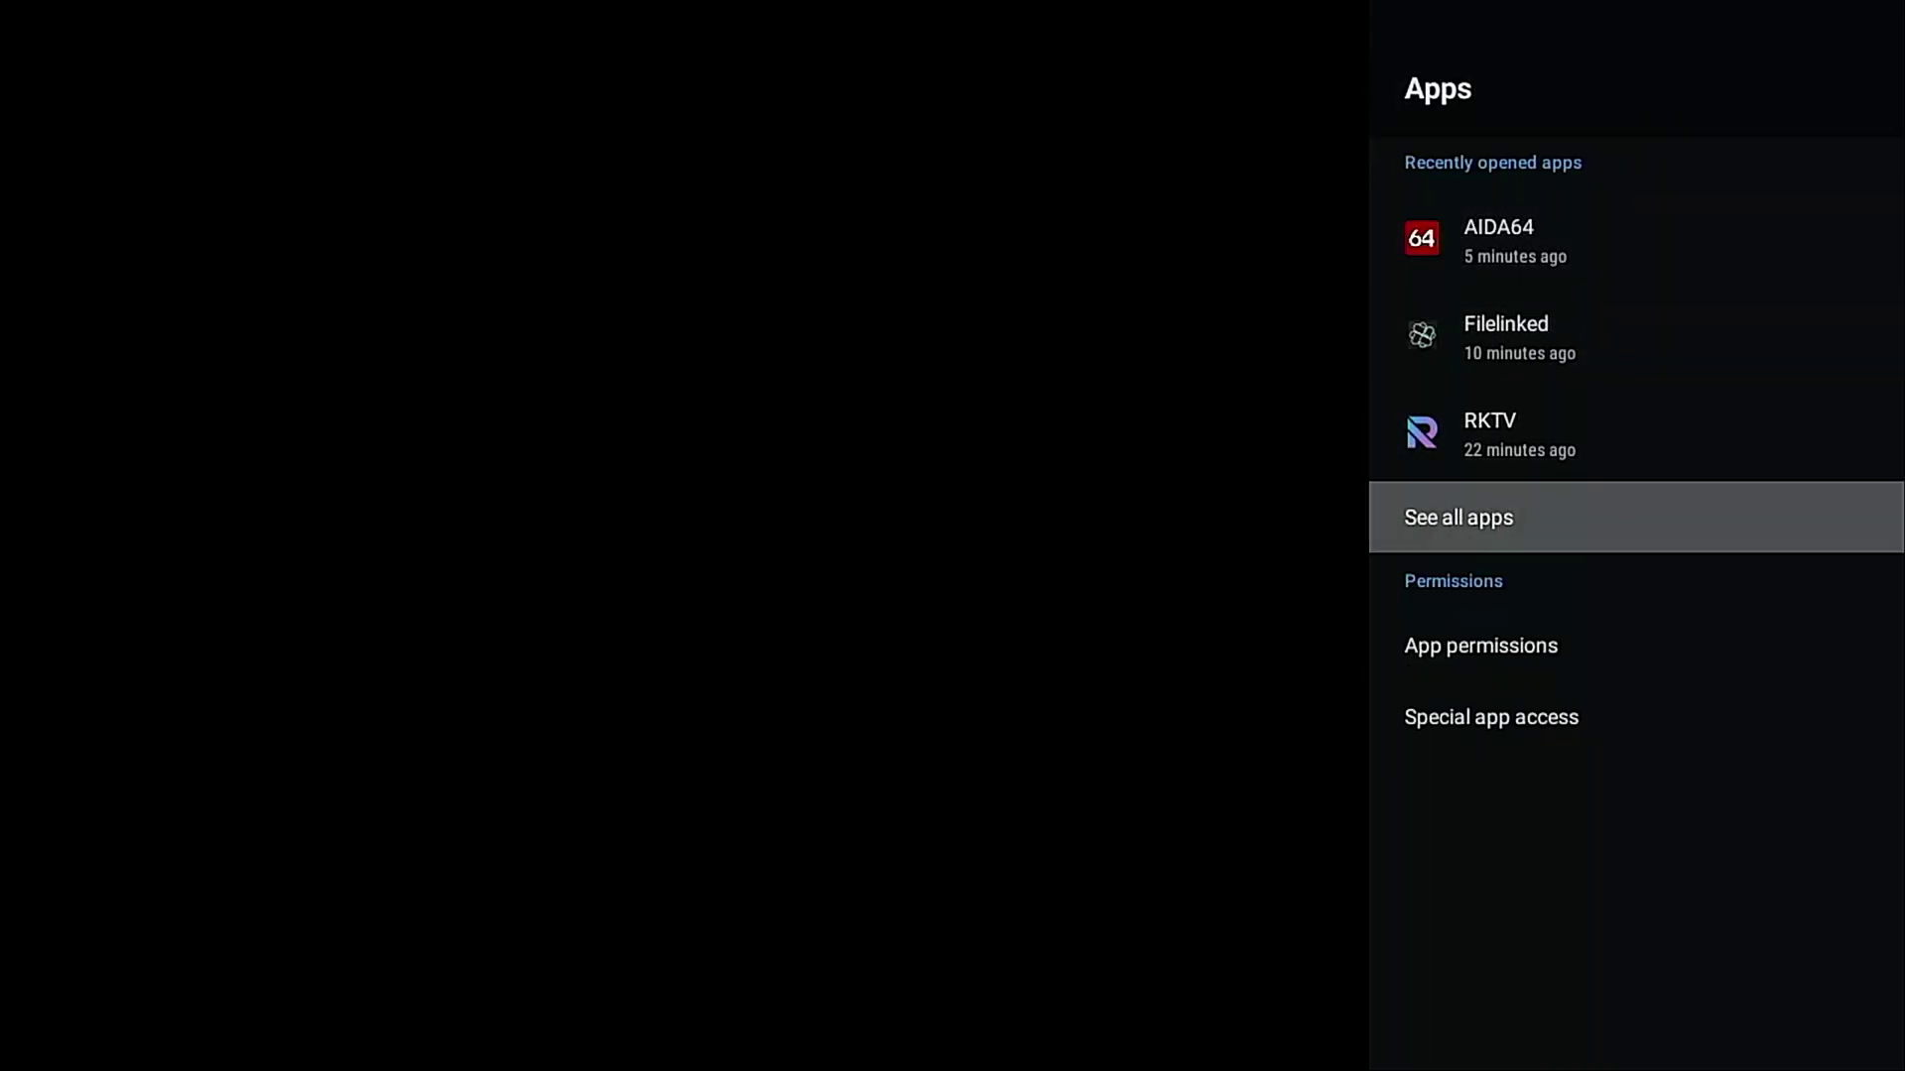
key("Escape")
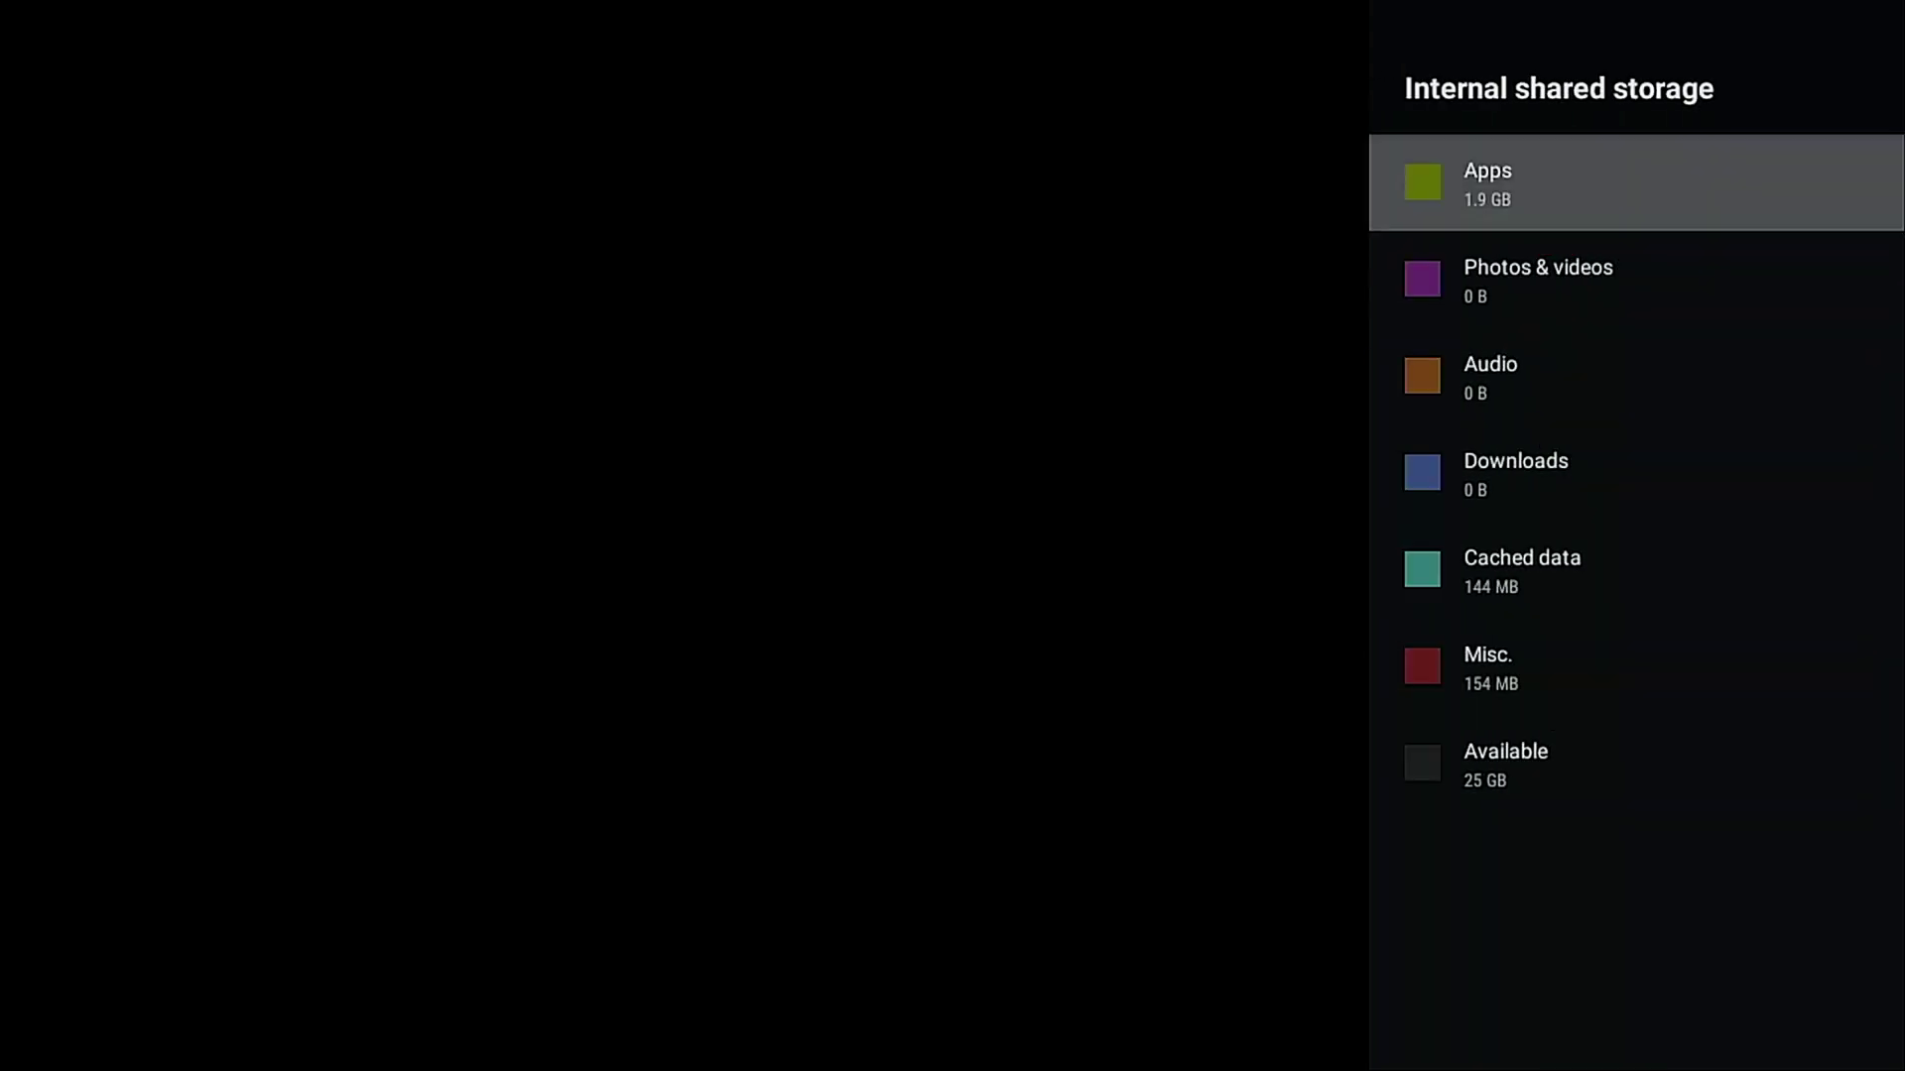
key("Escape")
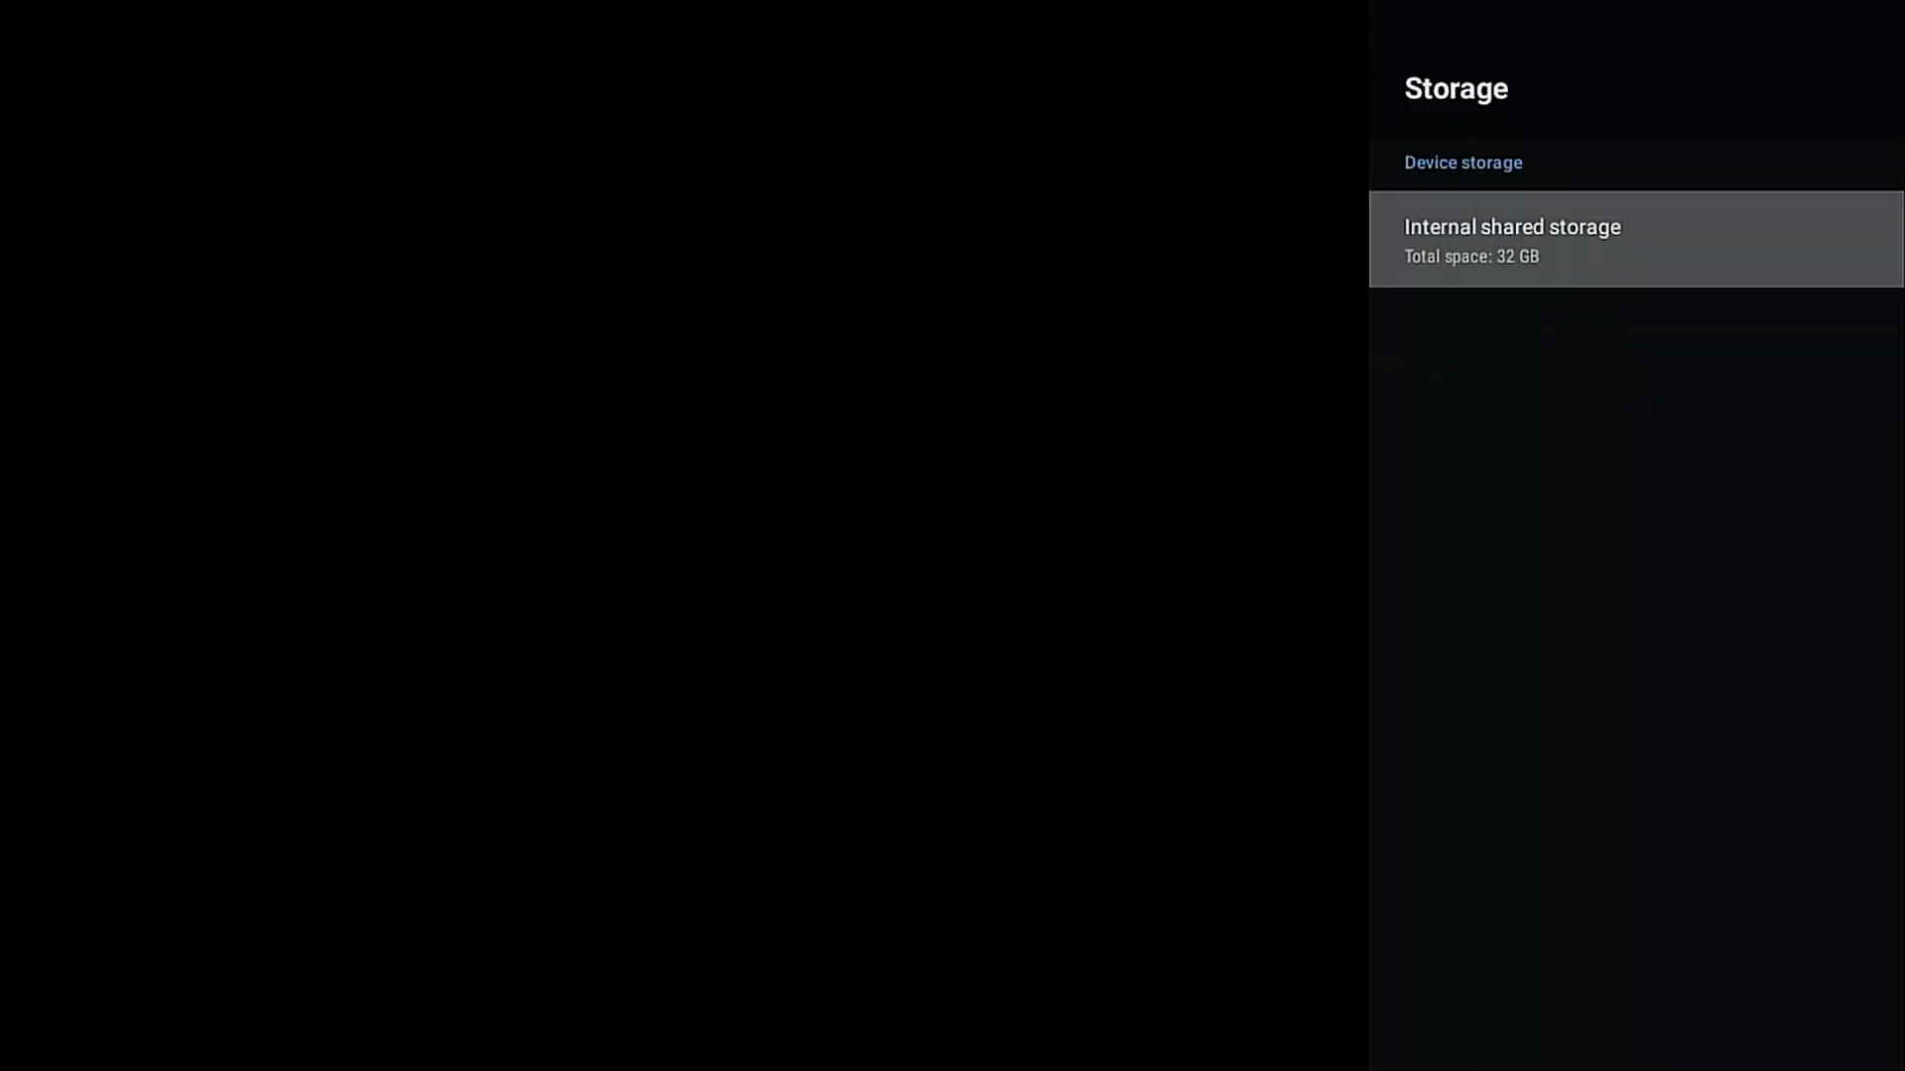
Step: Reopen the internal shared storage, examine its usage categories down to Downloads, and return to Device Preferences
key("Return")
key("Down")
key("Down")
key("Down")
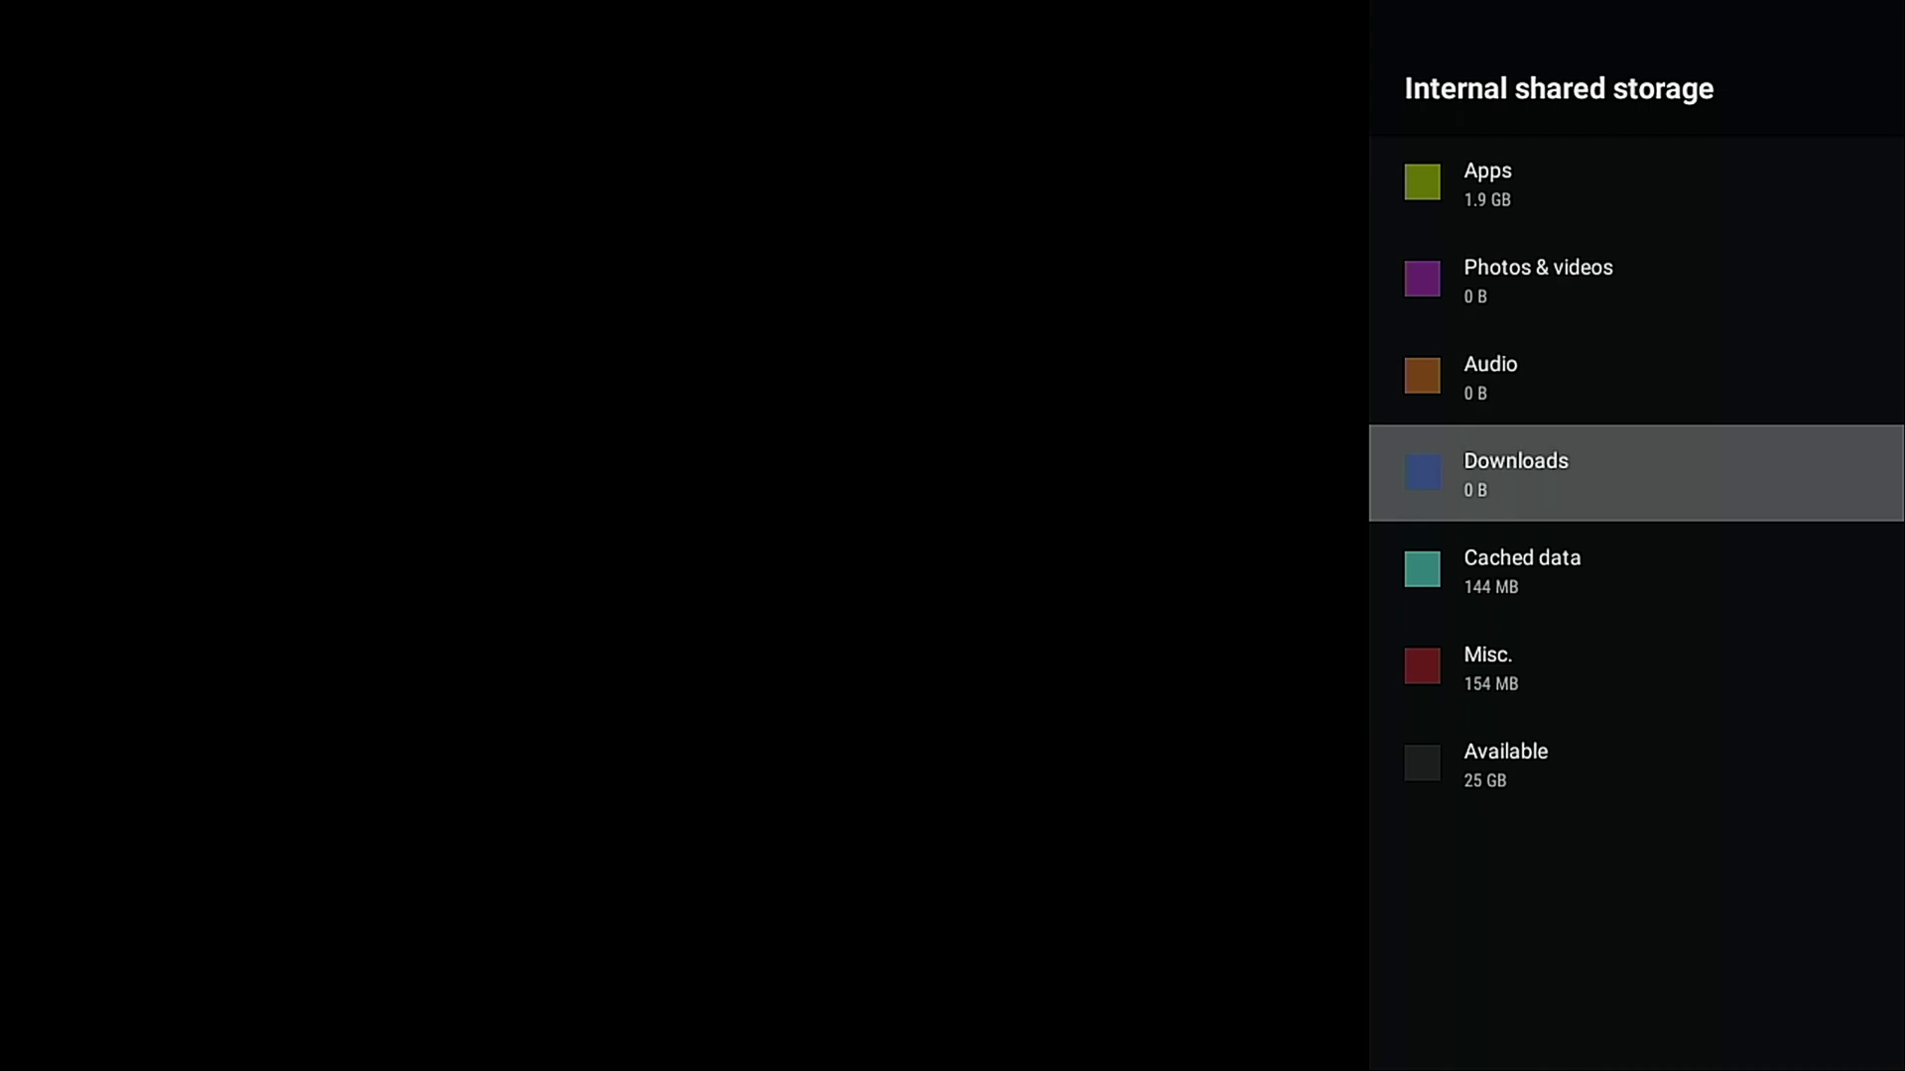
key("Escape")
key("Escape")
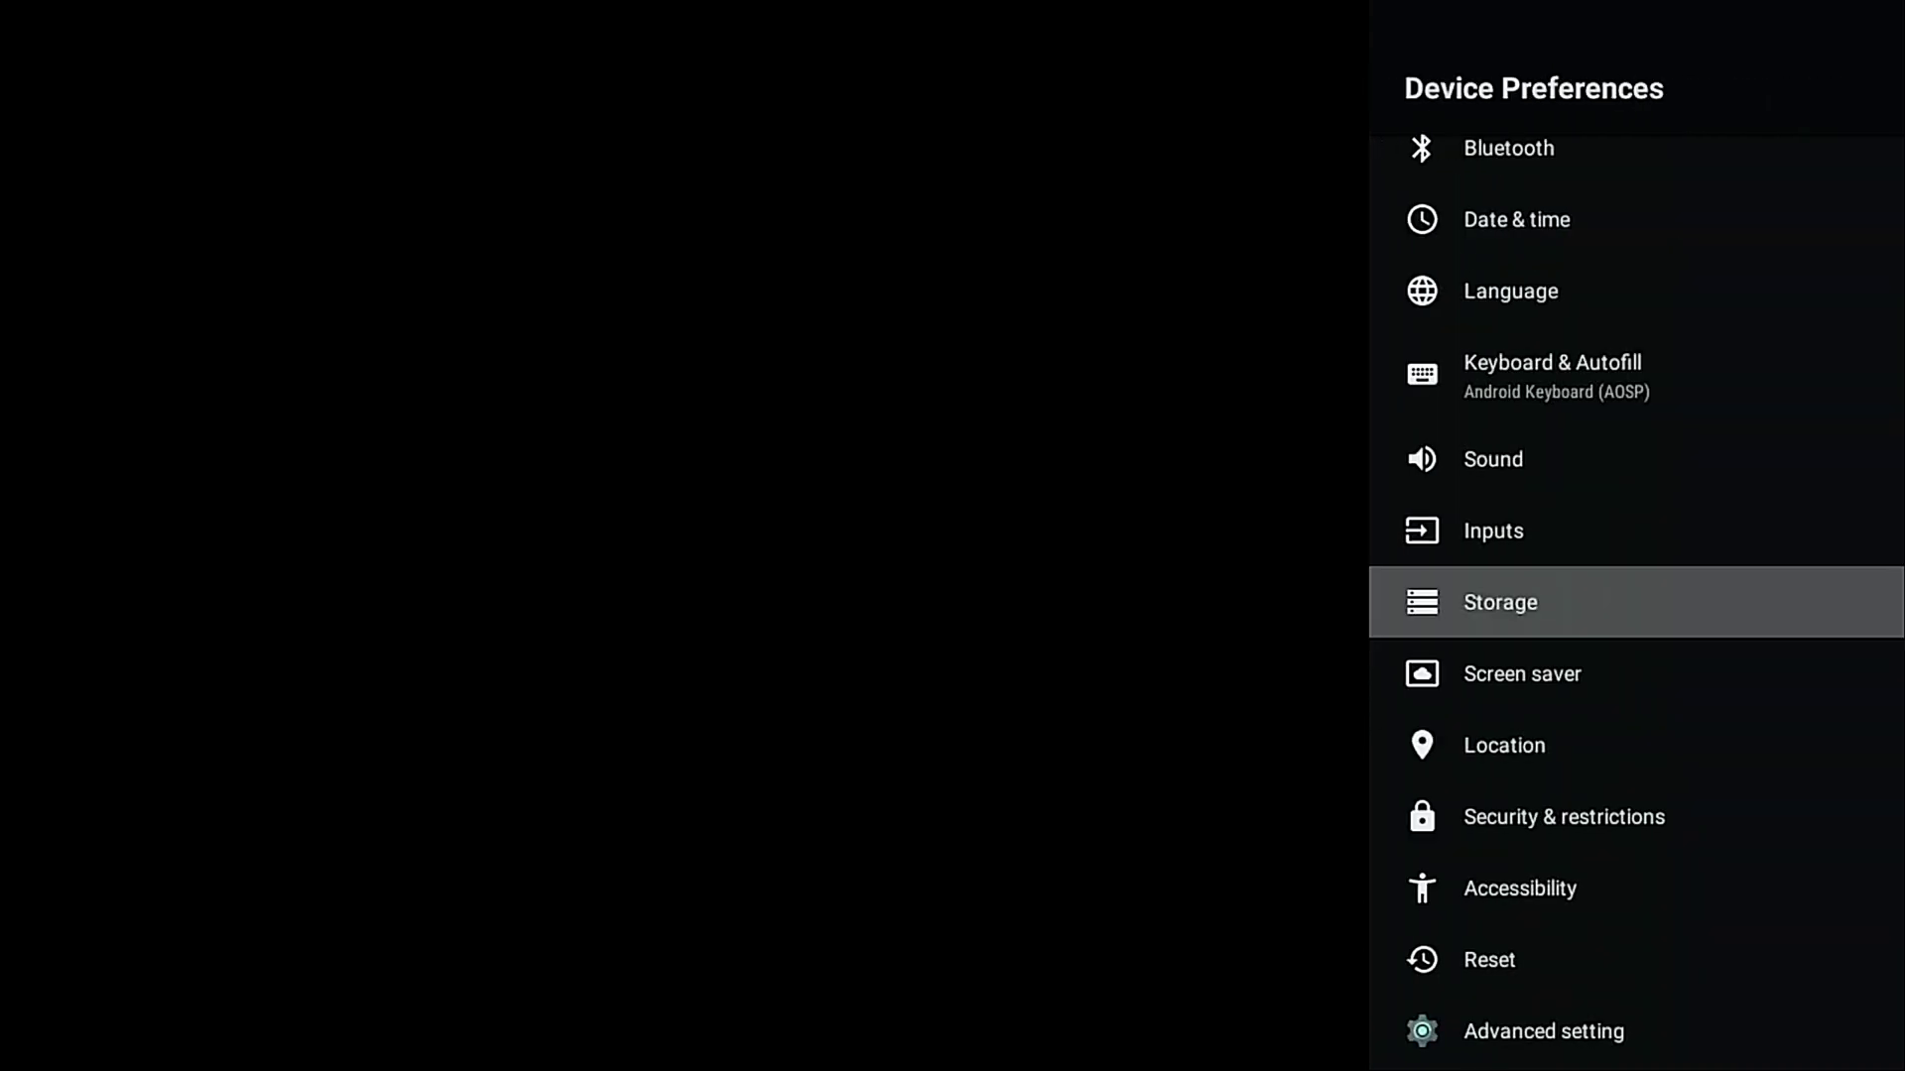
Step: Open the Accessibility preferences, look through the entries down to APKPure Auto Install, and return to Device Preferences
key("Down")
key("Down")
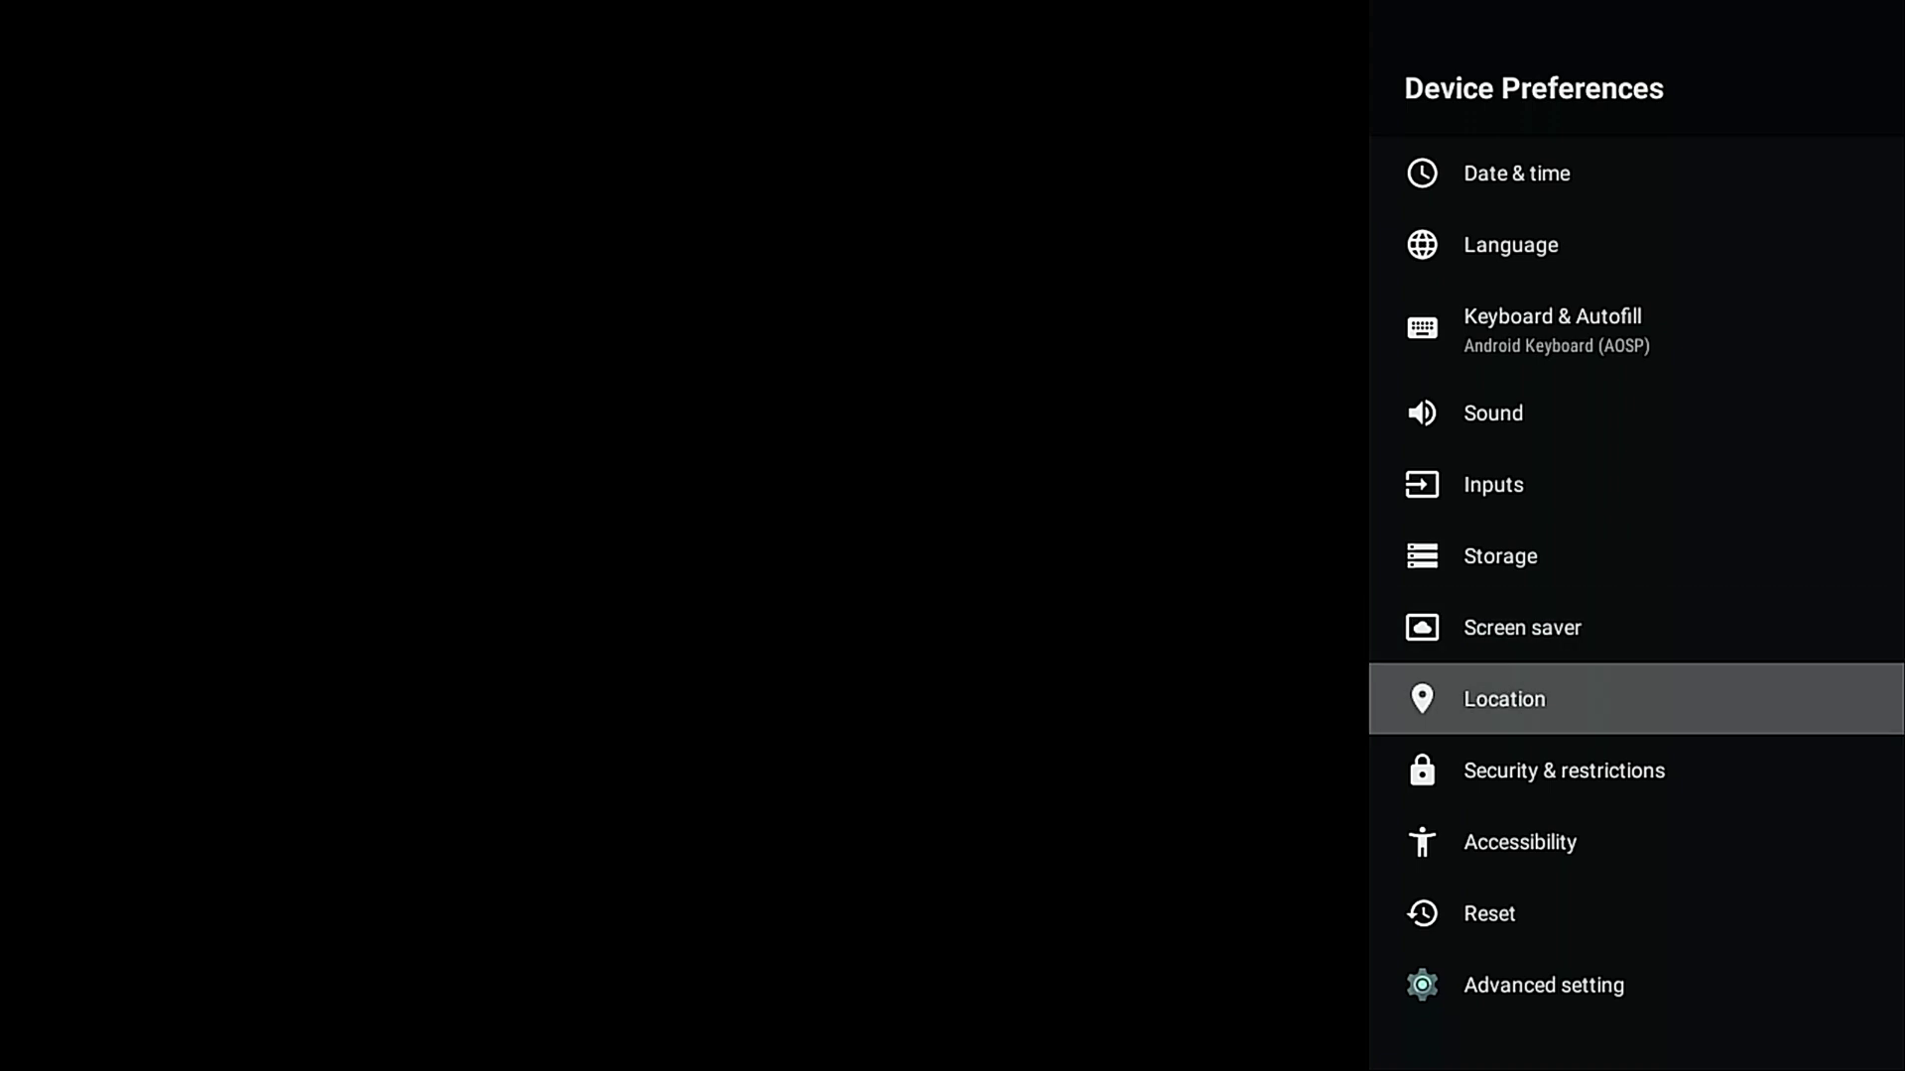
key("Down")
key("Down")
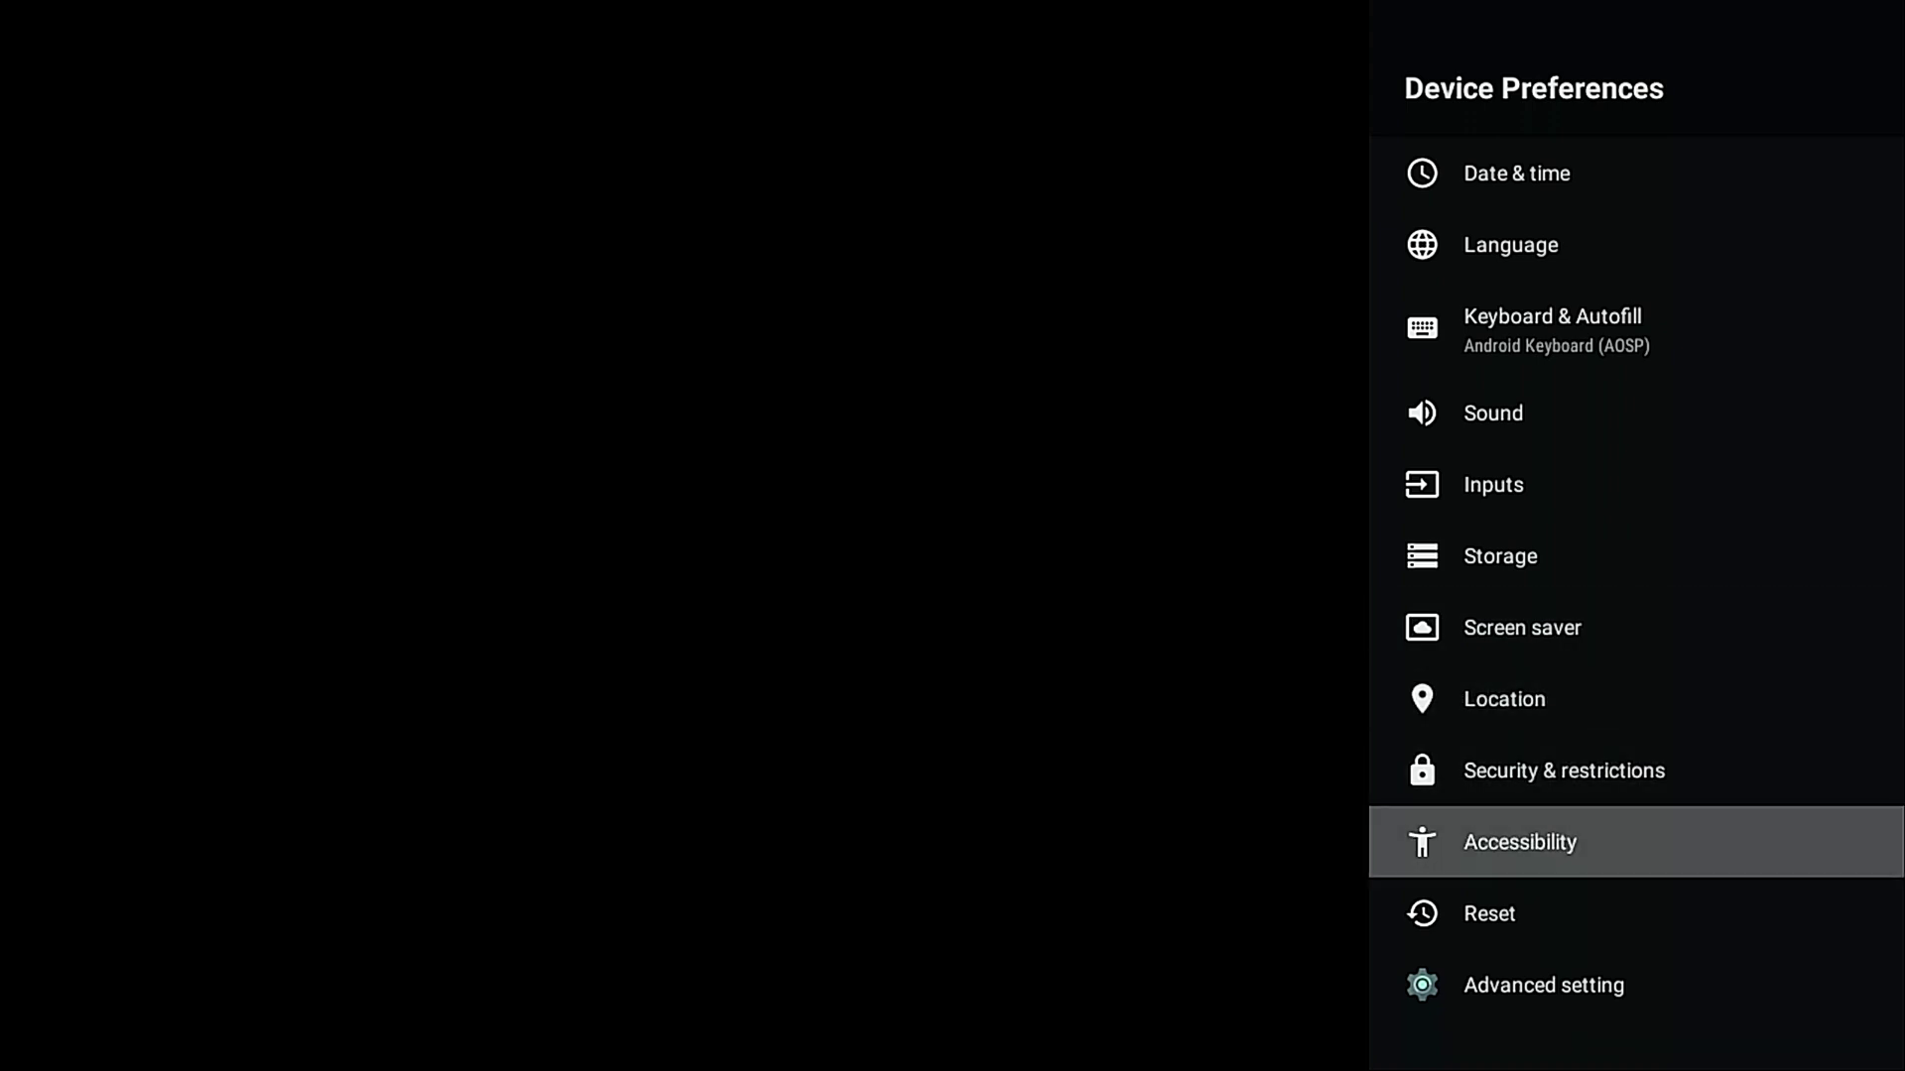
key("Return")
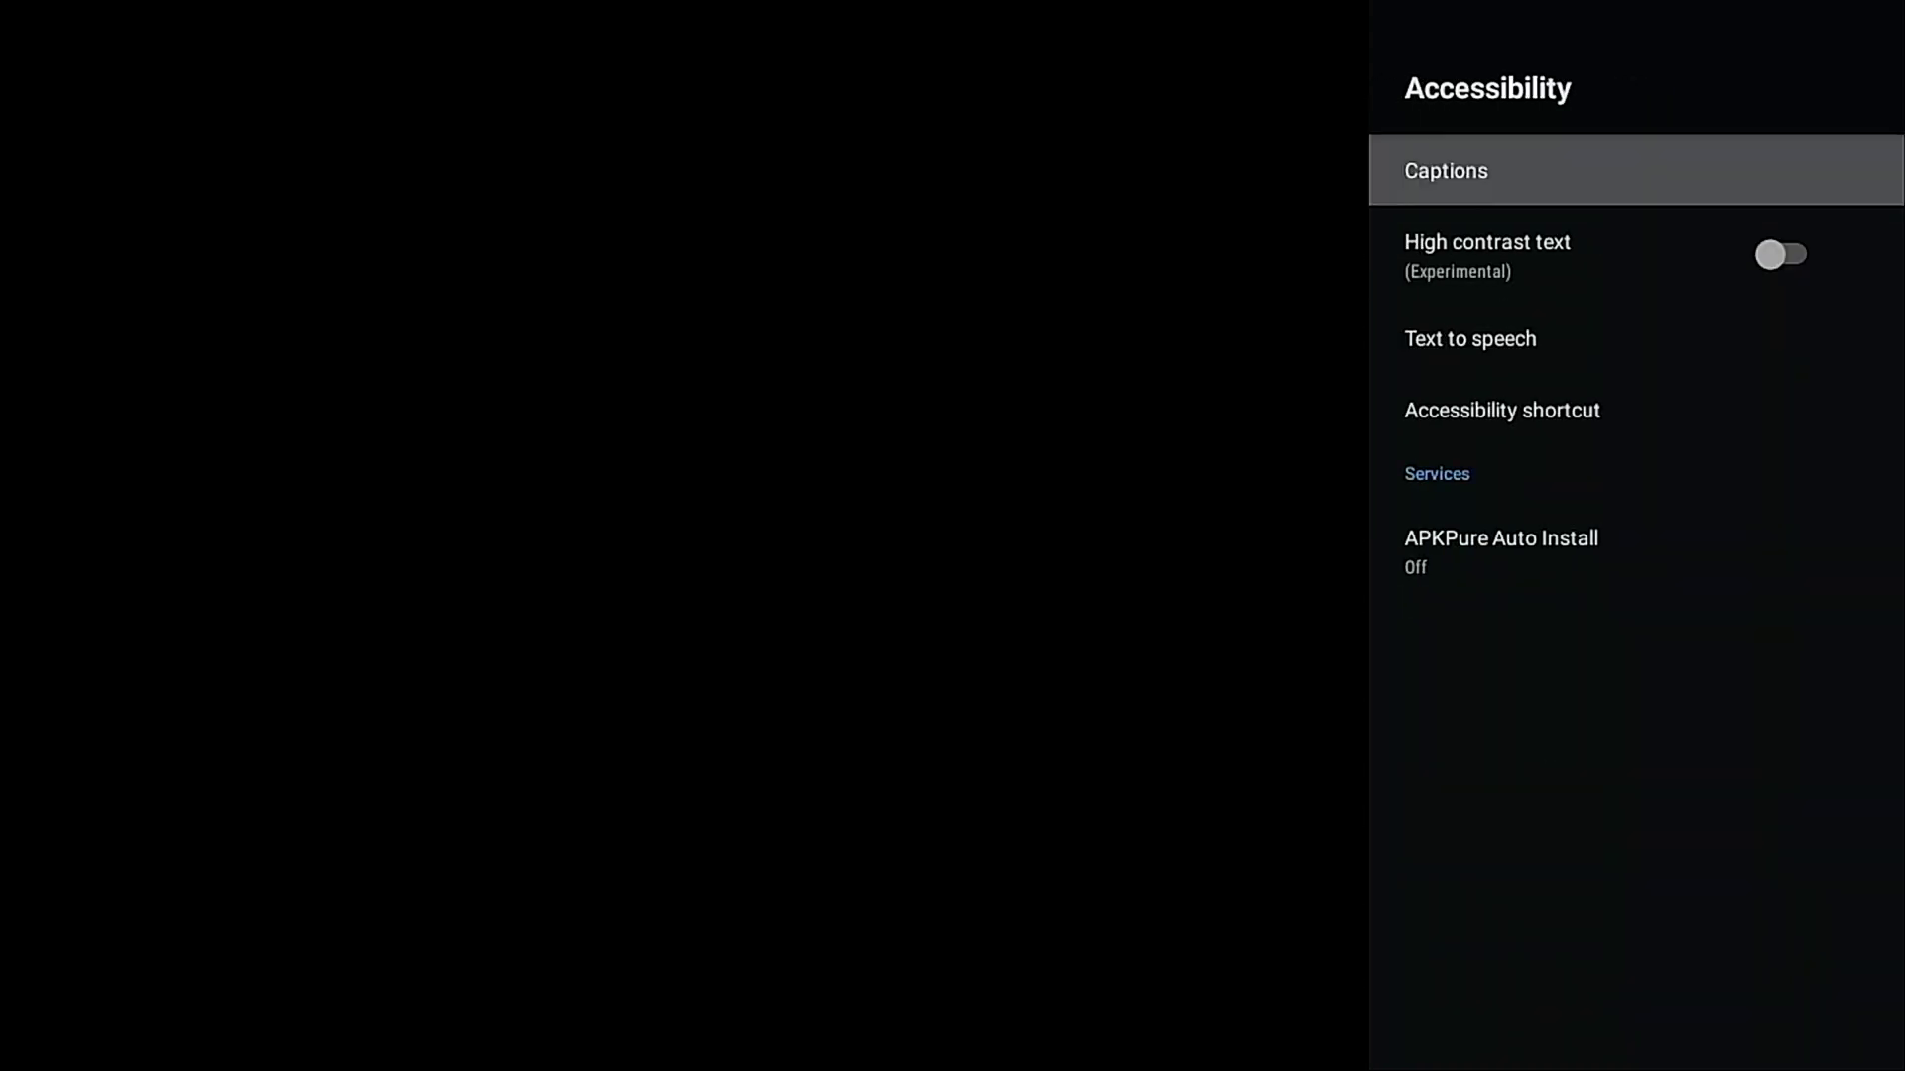
key("Down")
key("Down")
key("Down")
key("Down")
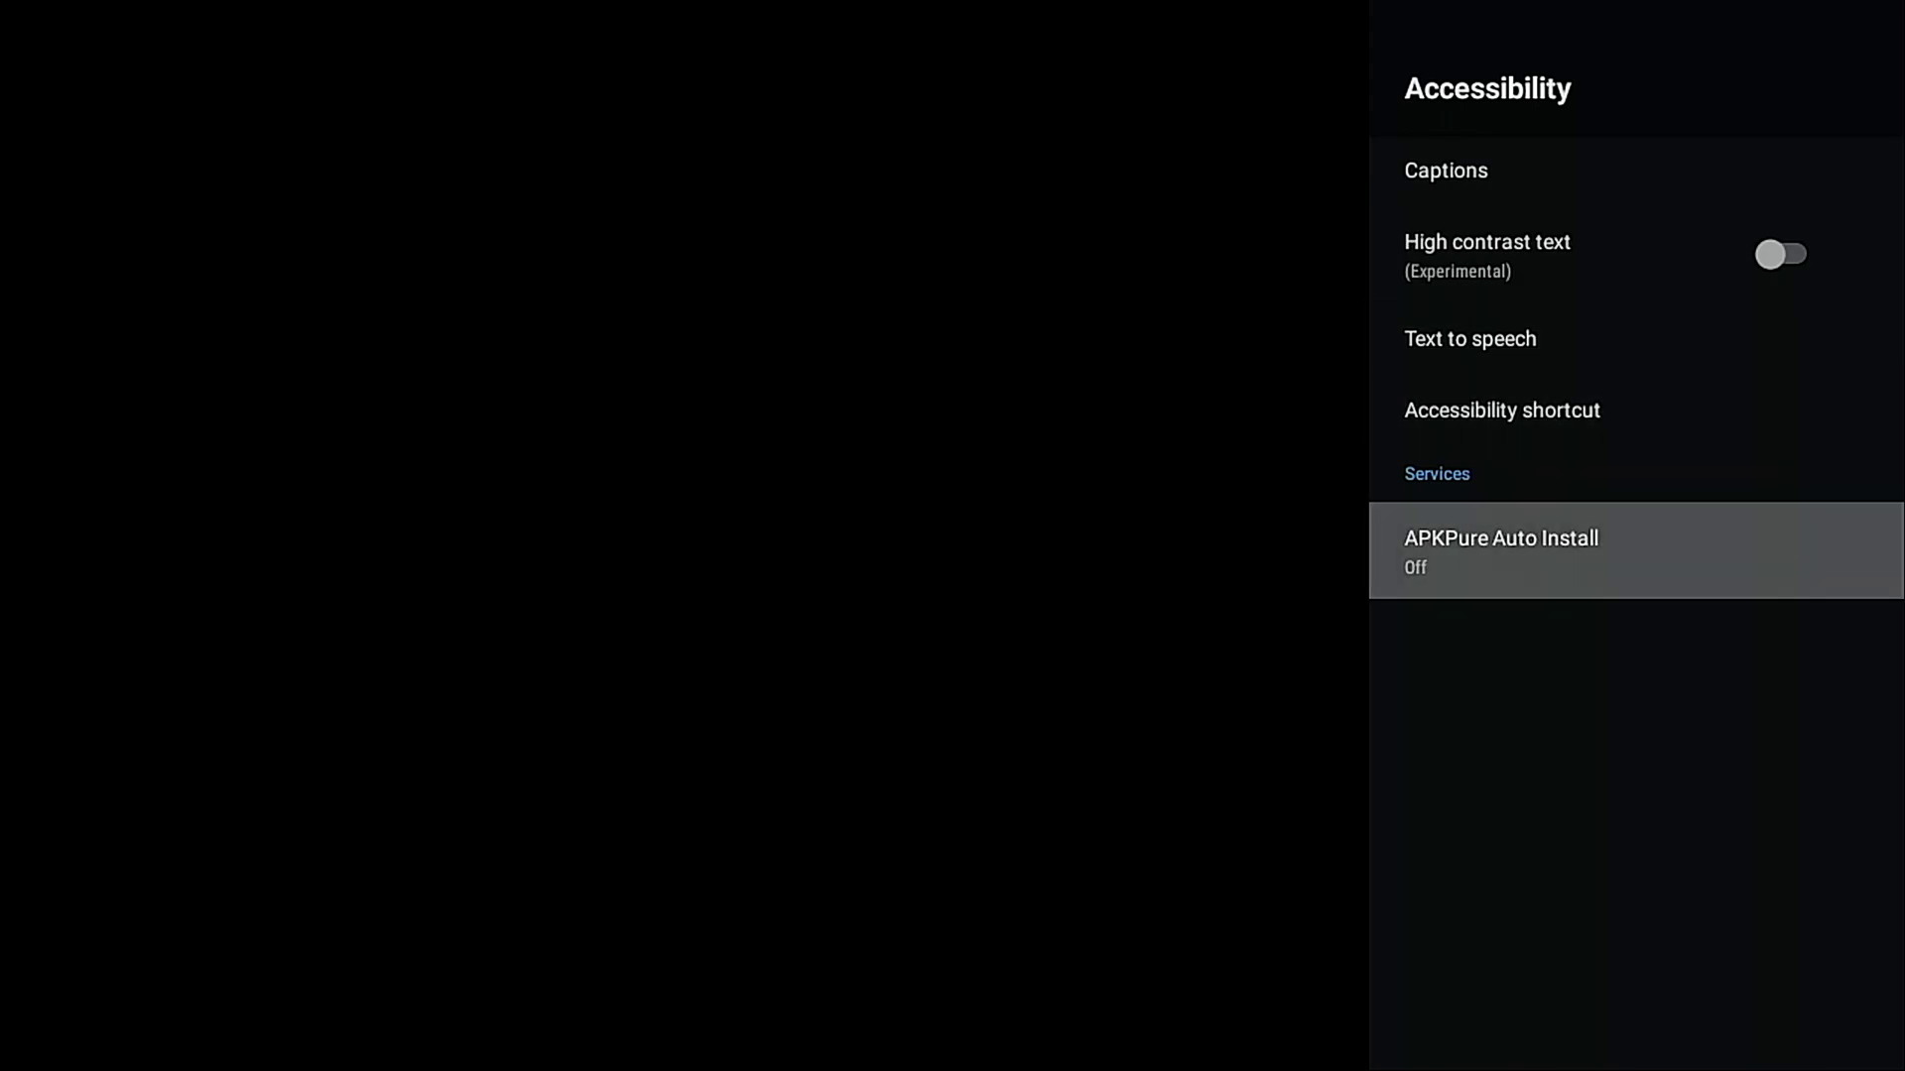
key("Escape")
Step: Open Advanced setting, view the Default Launcher choices and the entries down to Performance Dialog, and return to Device Preferences
key("Down")
key("Down")
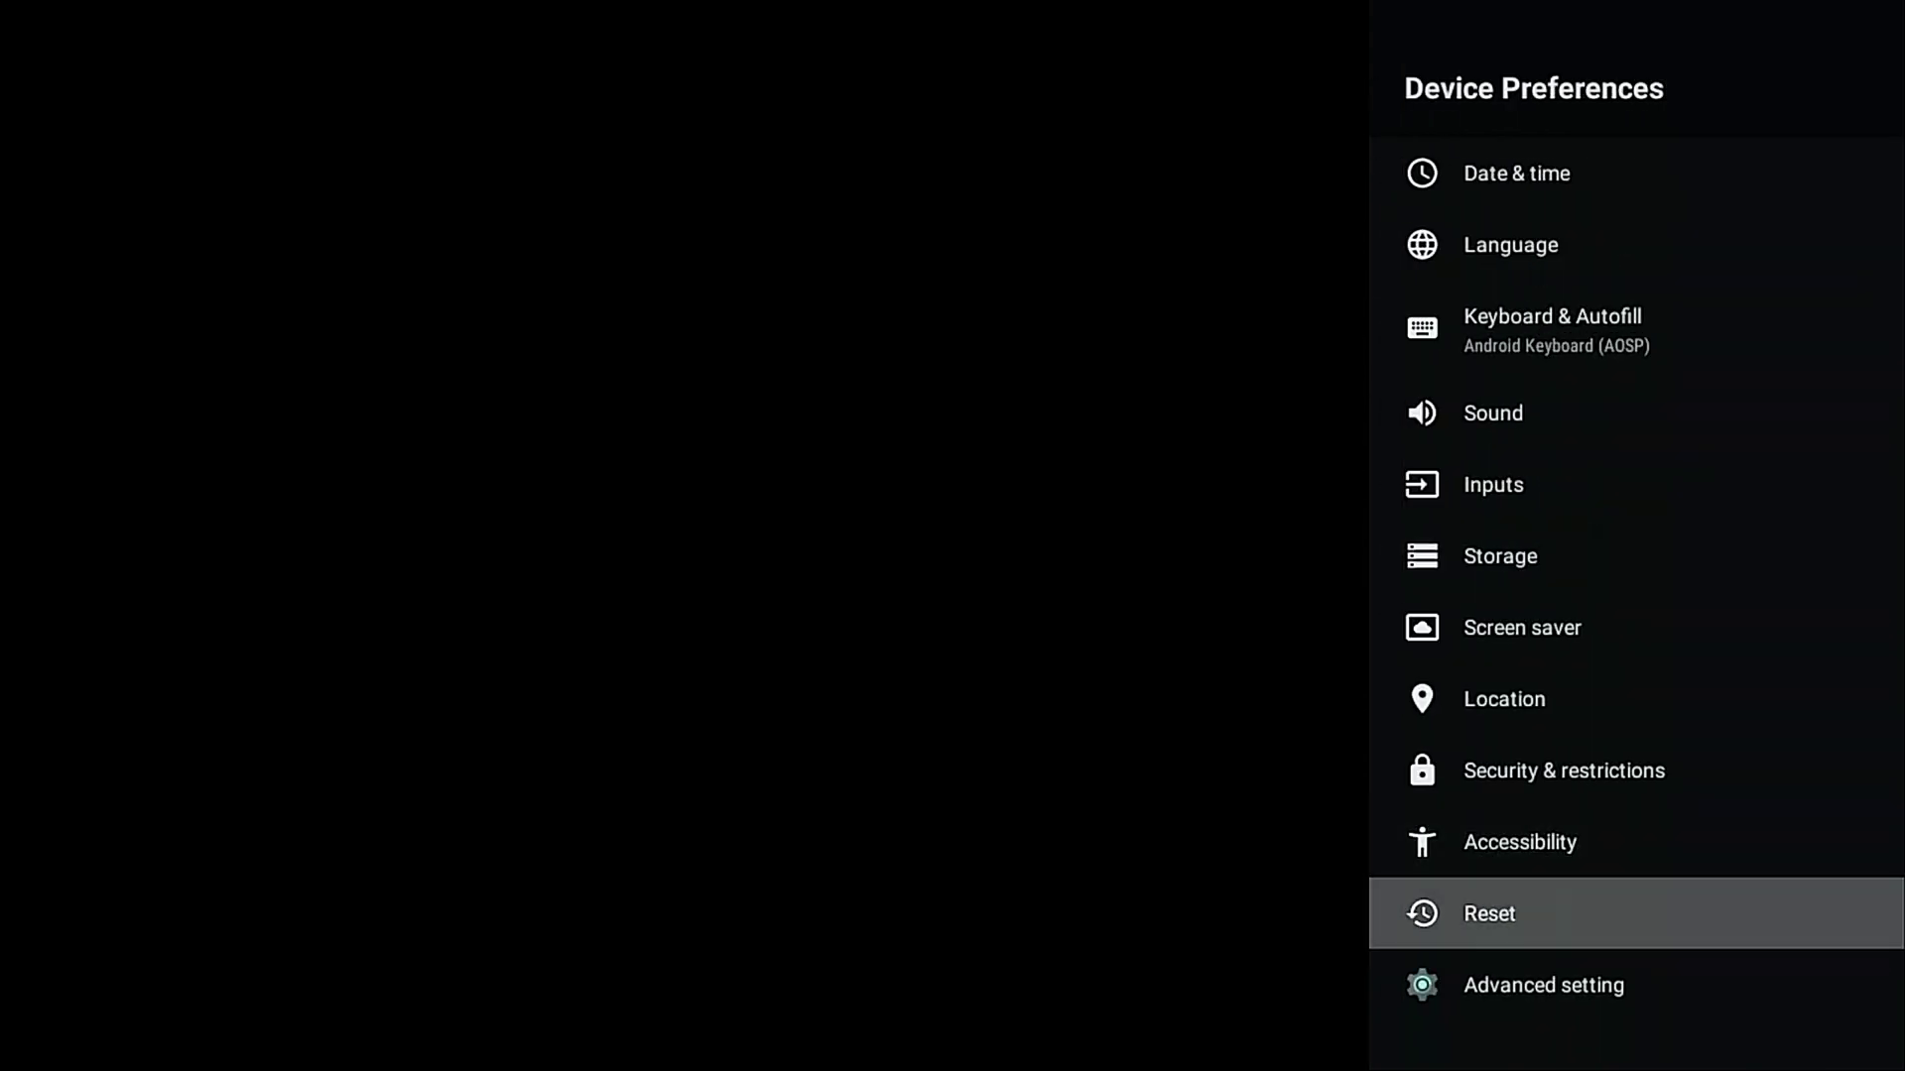
key("Return")
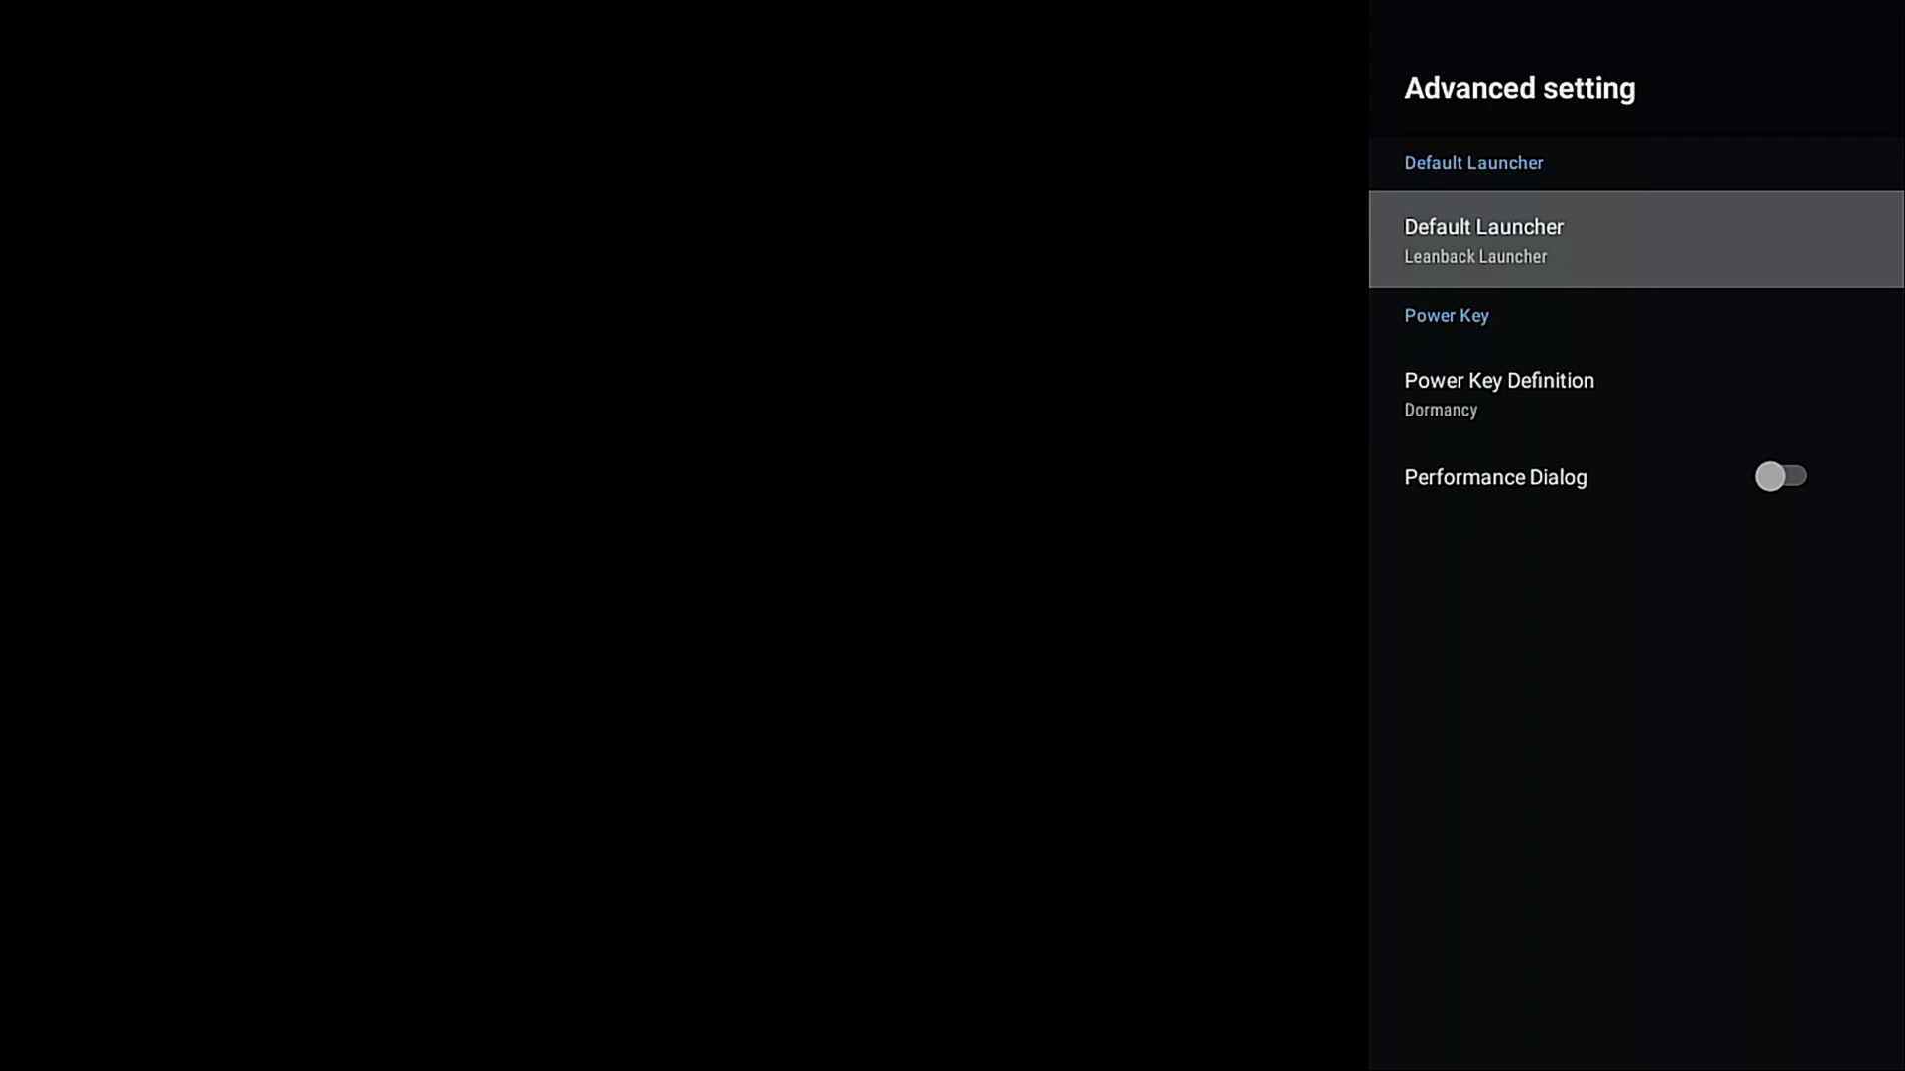
key("Return")
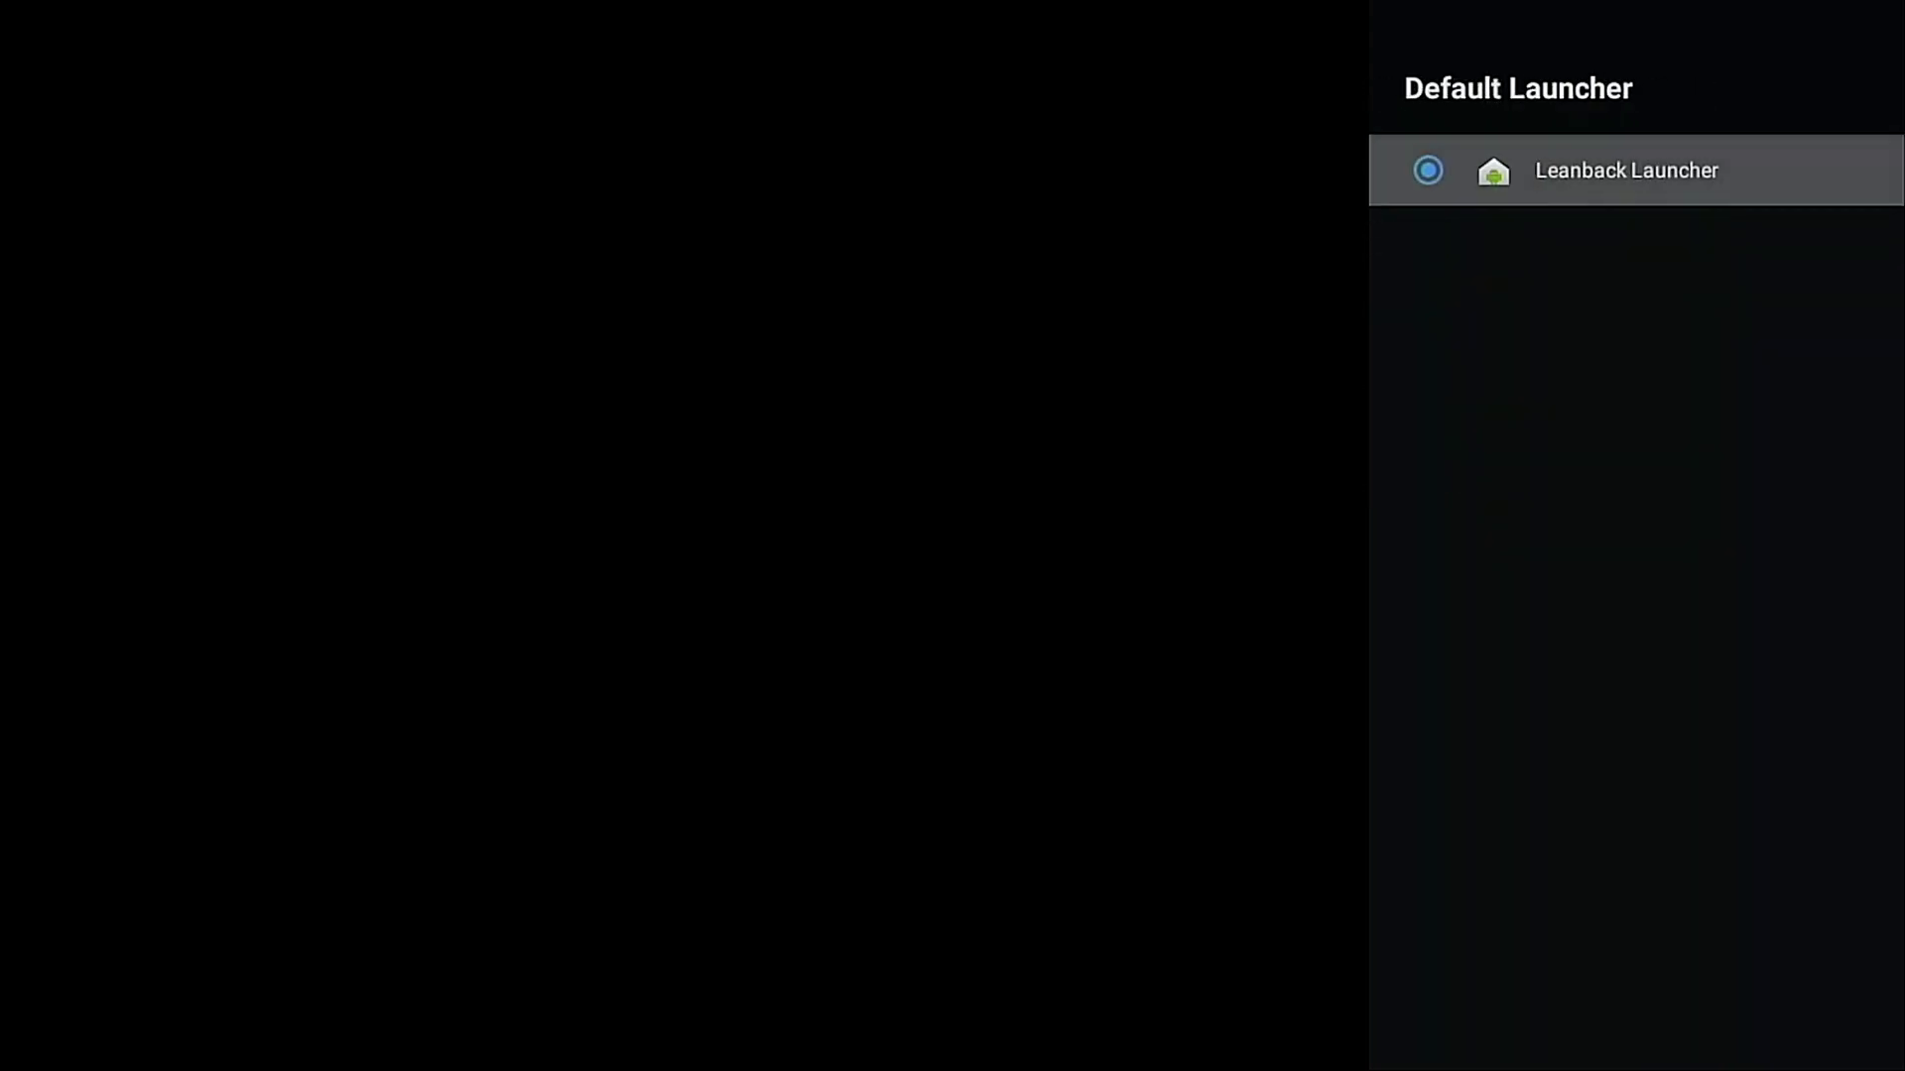
key("Escape")
key("Down")
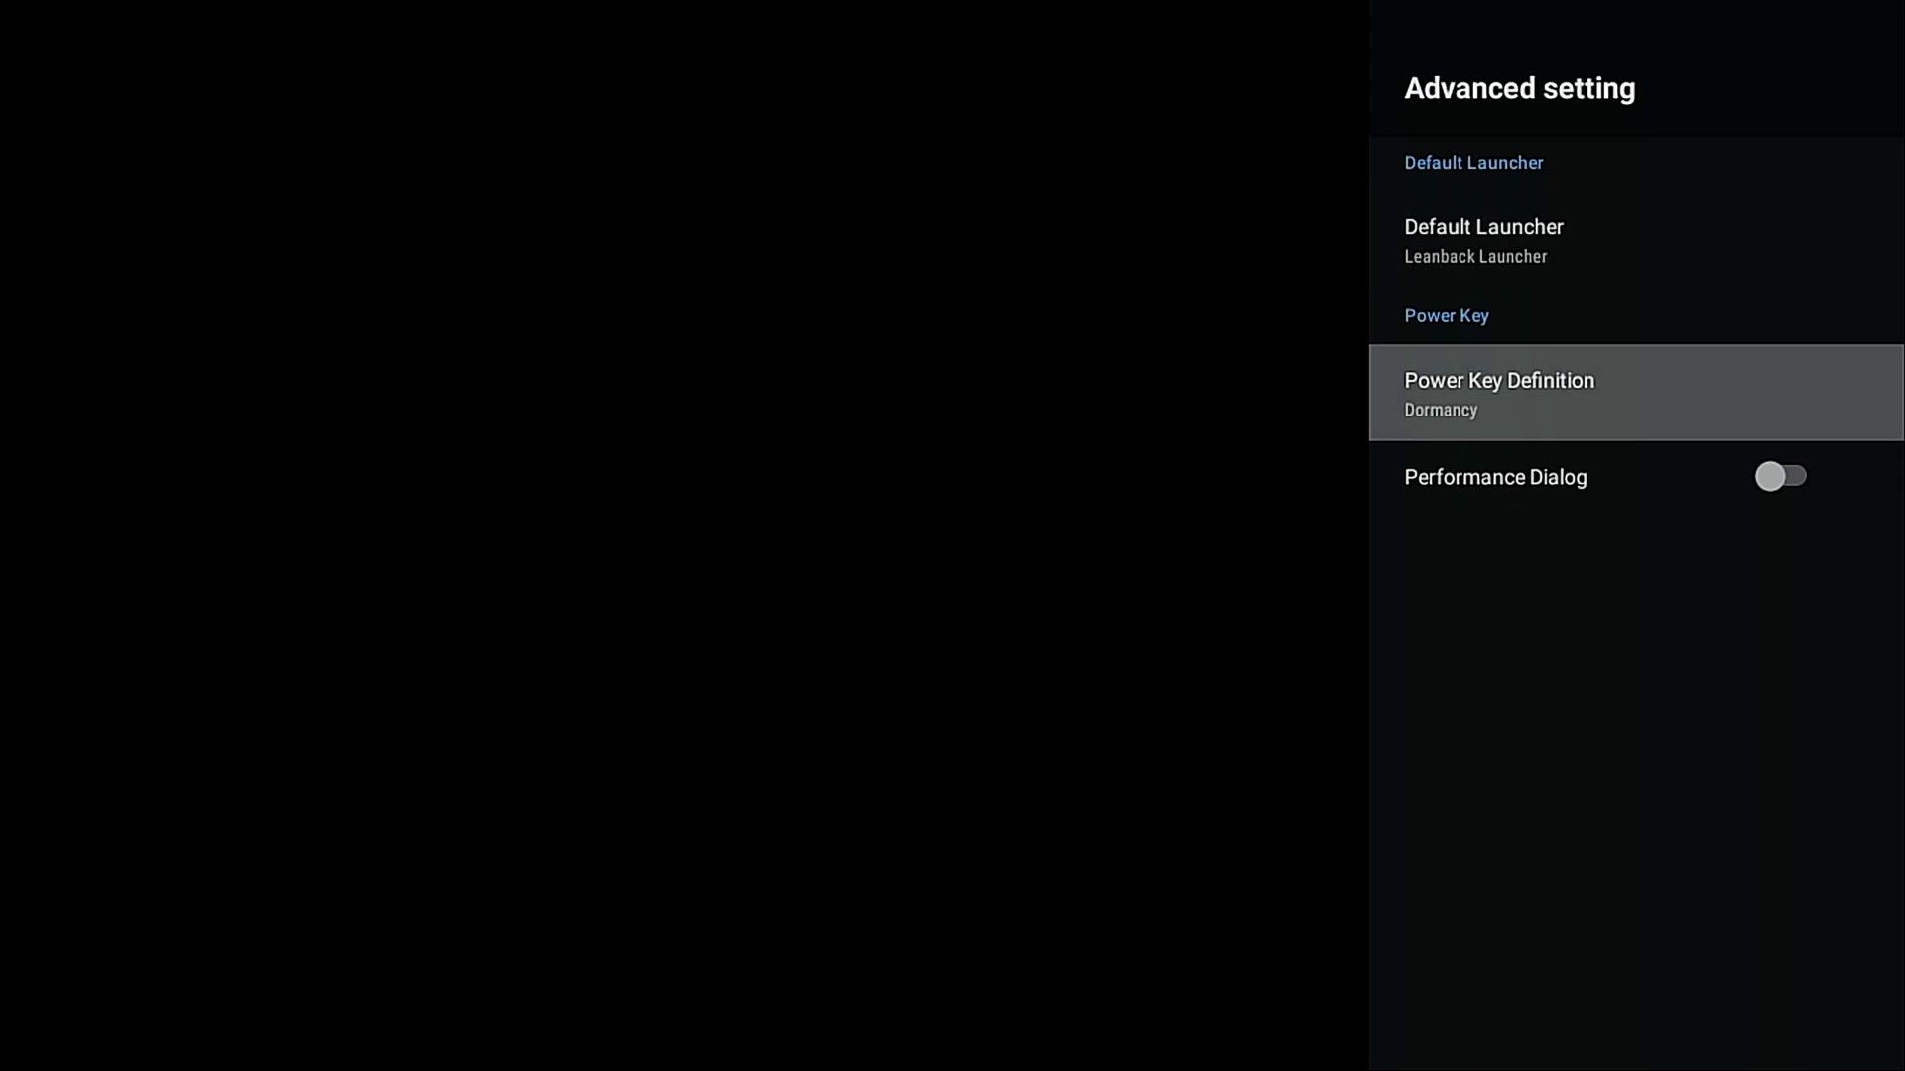
key("Down")
key("Escape")
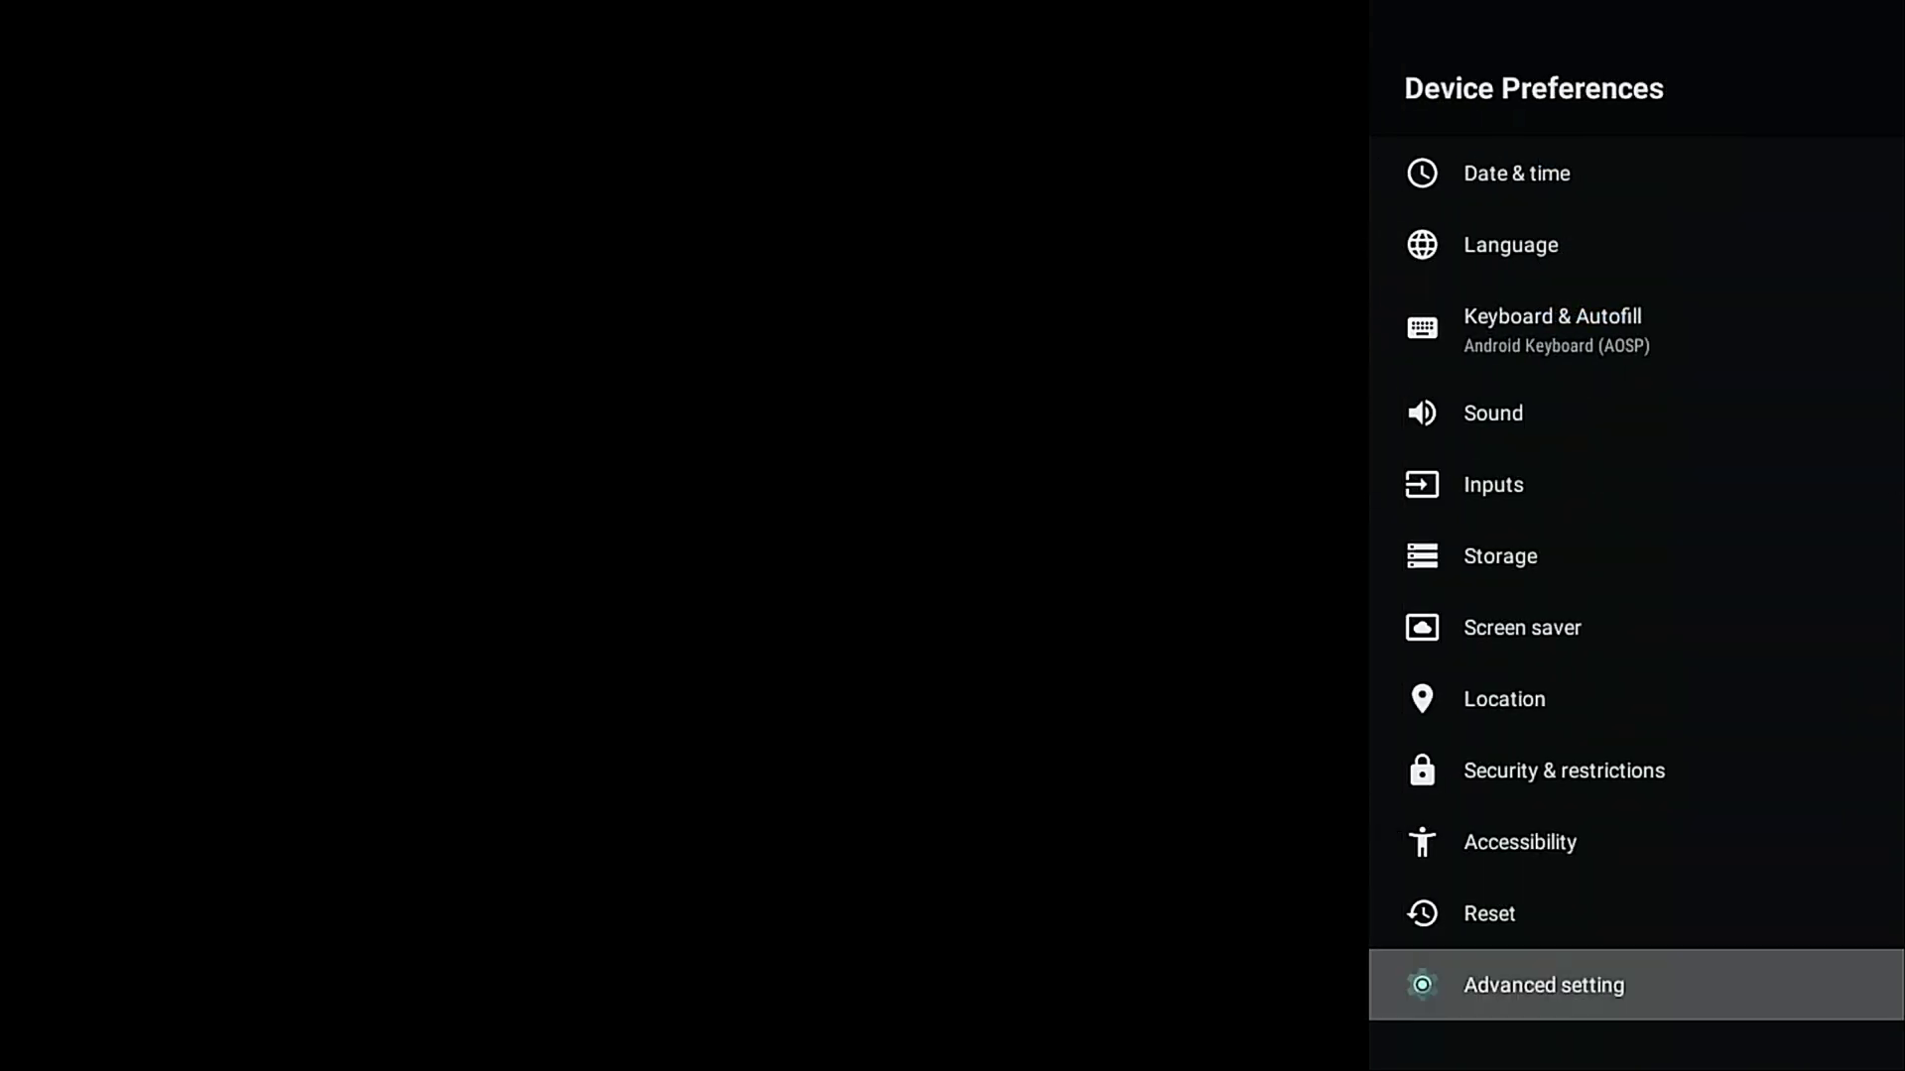
Step: Return to the main Settings list and open Remotes & Accessories
key("Up")
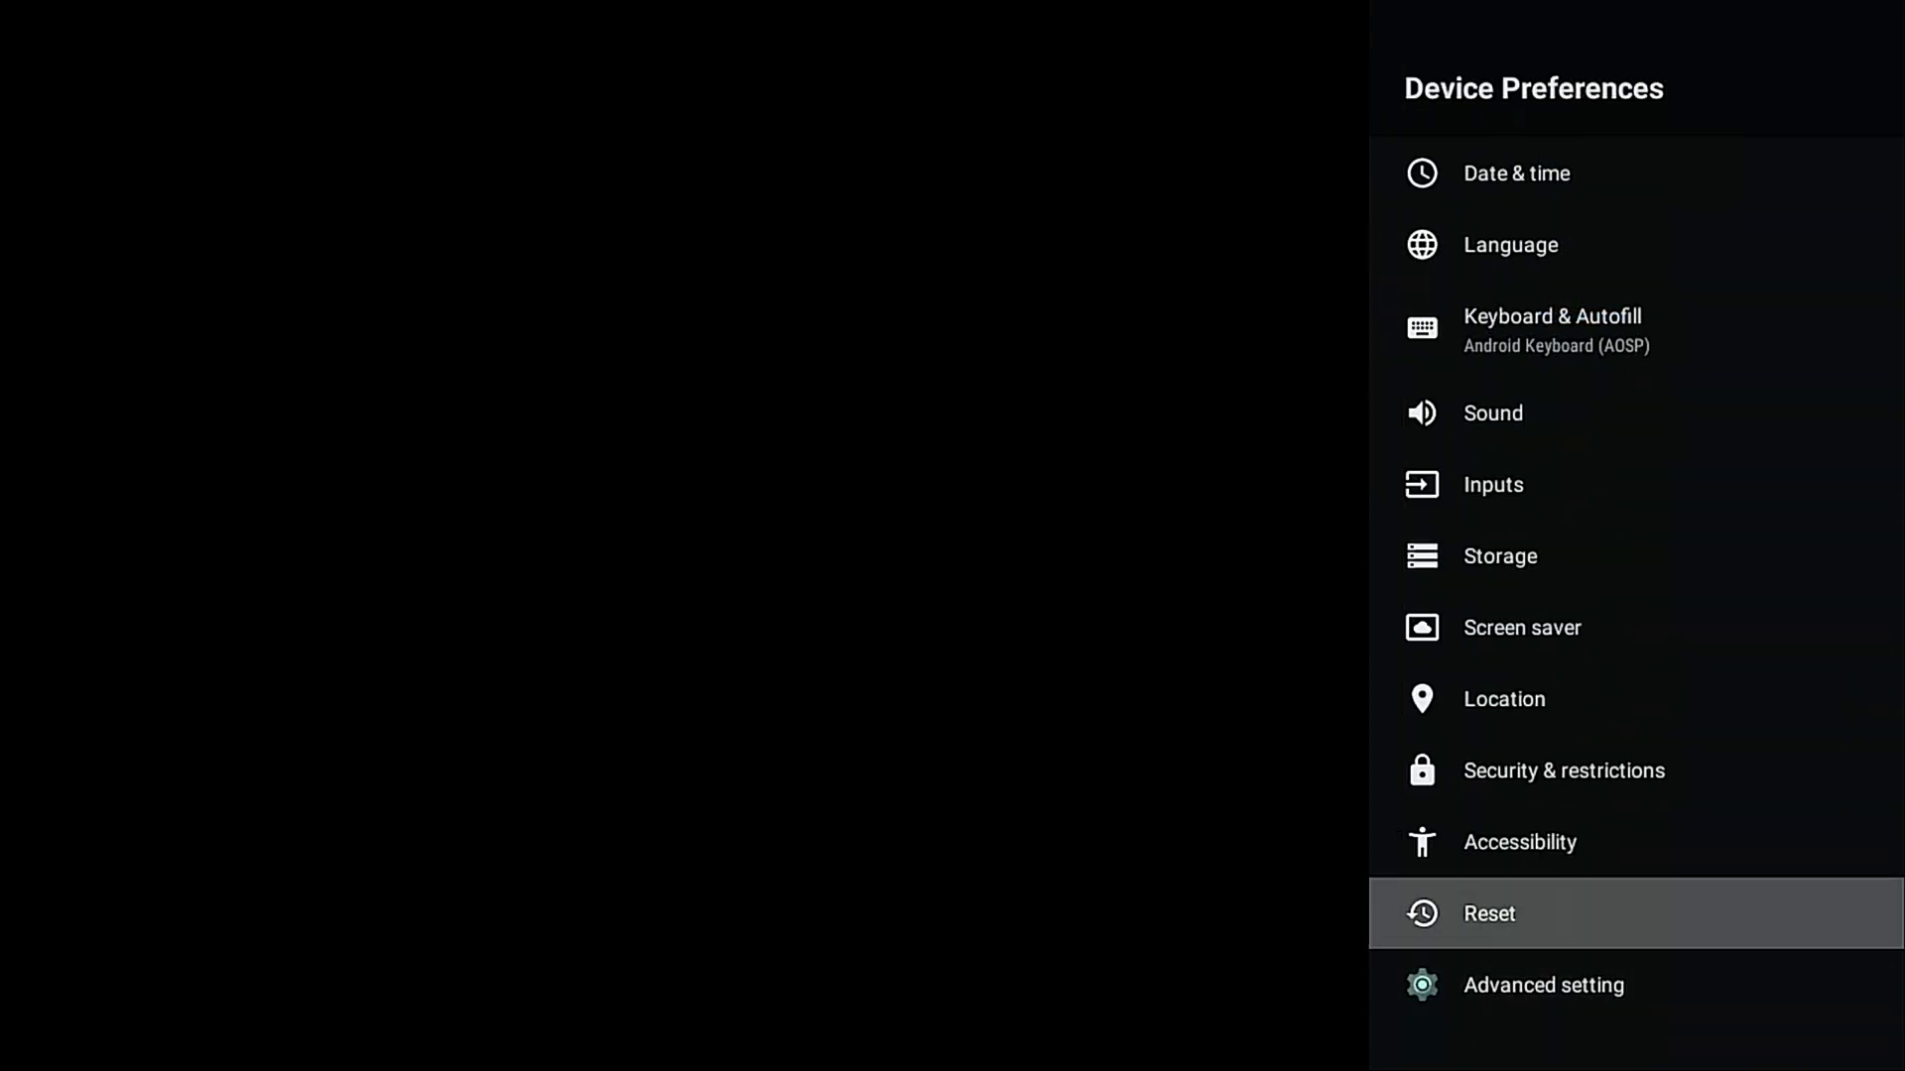
key("Escape")
key("Down")
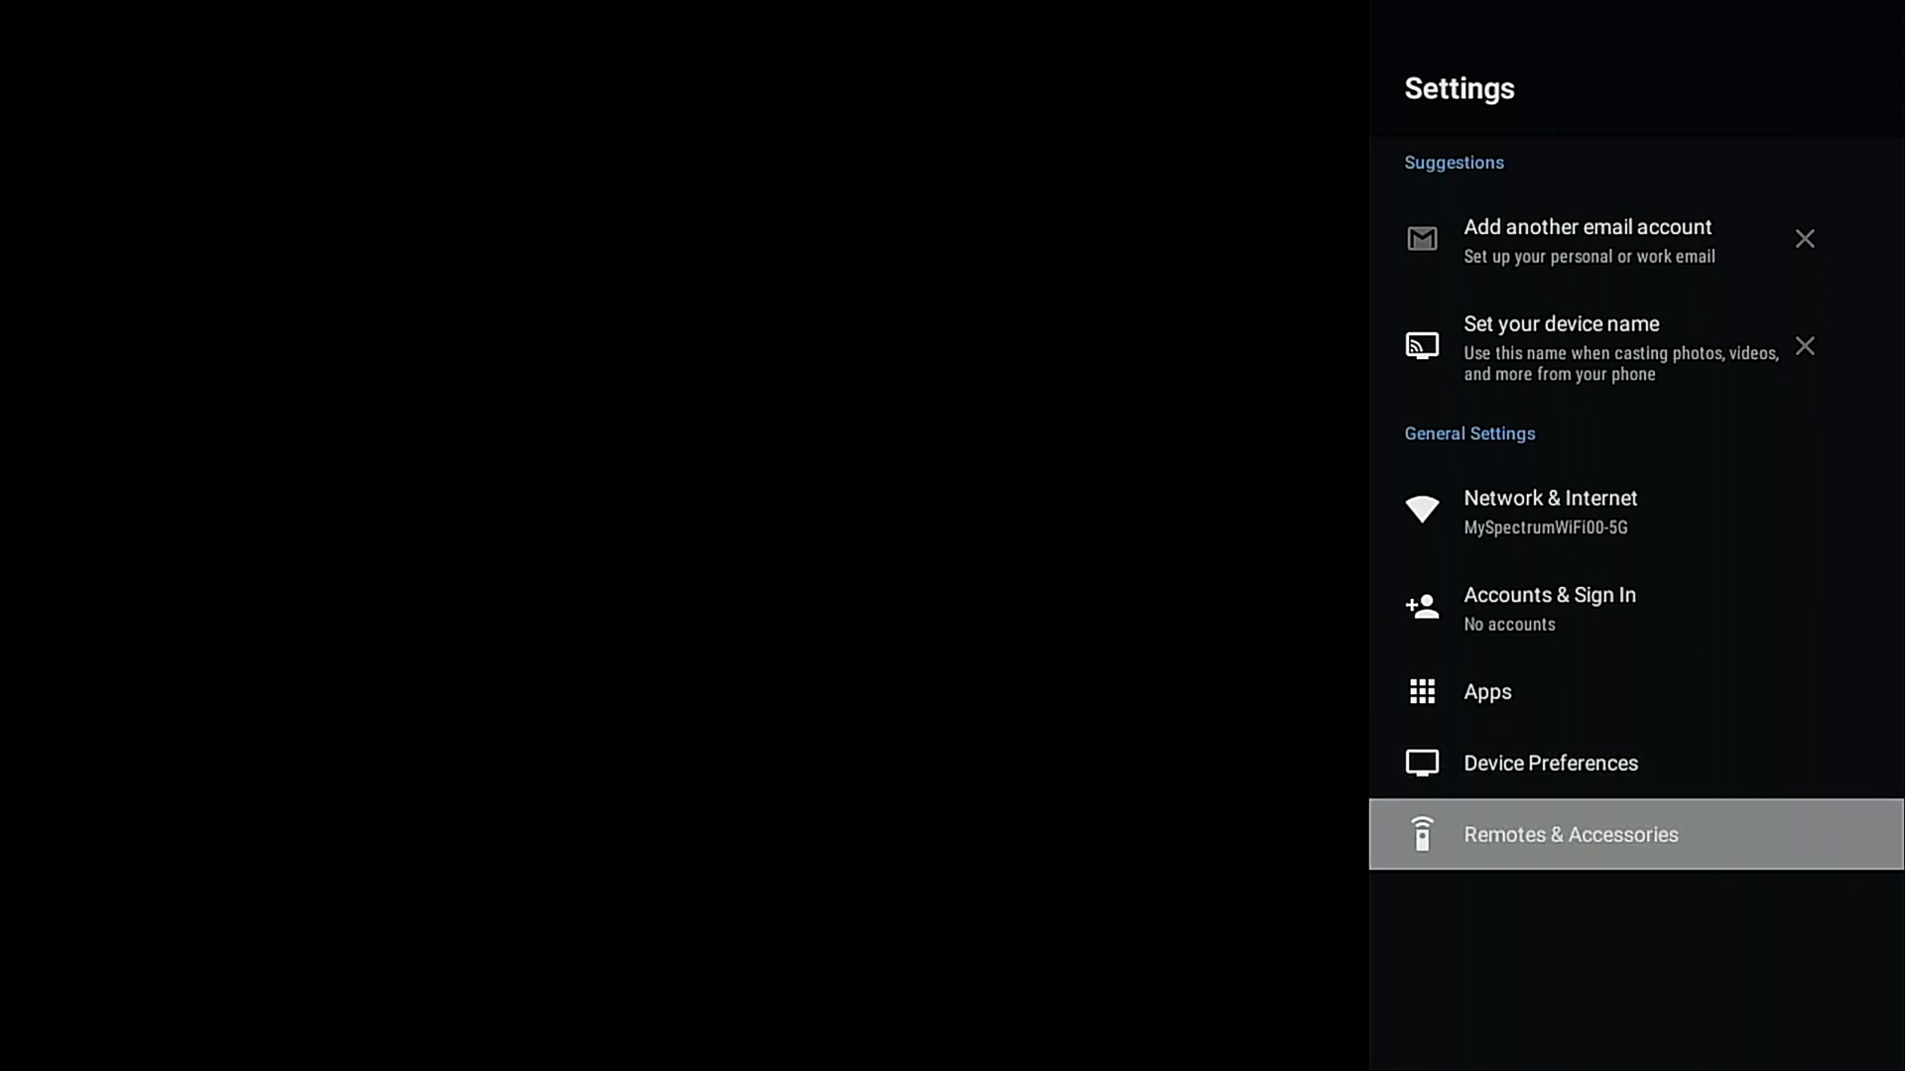
key("Return")
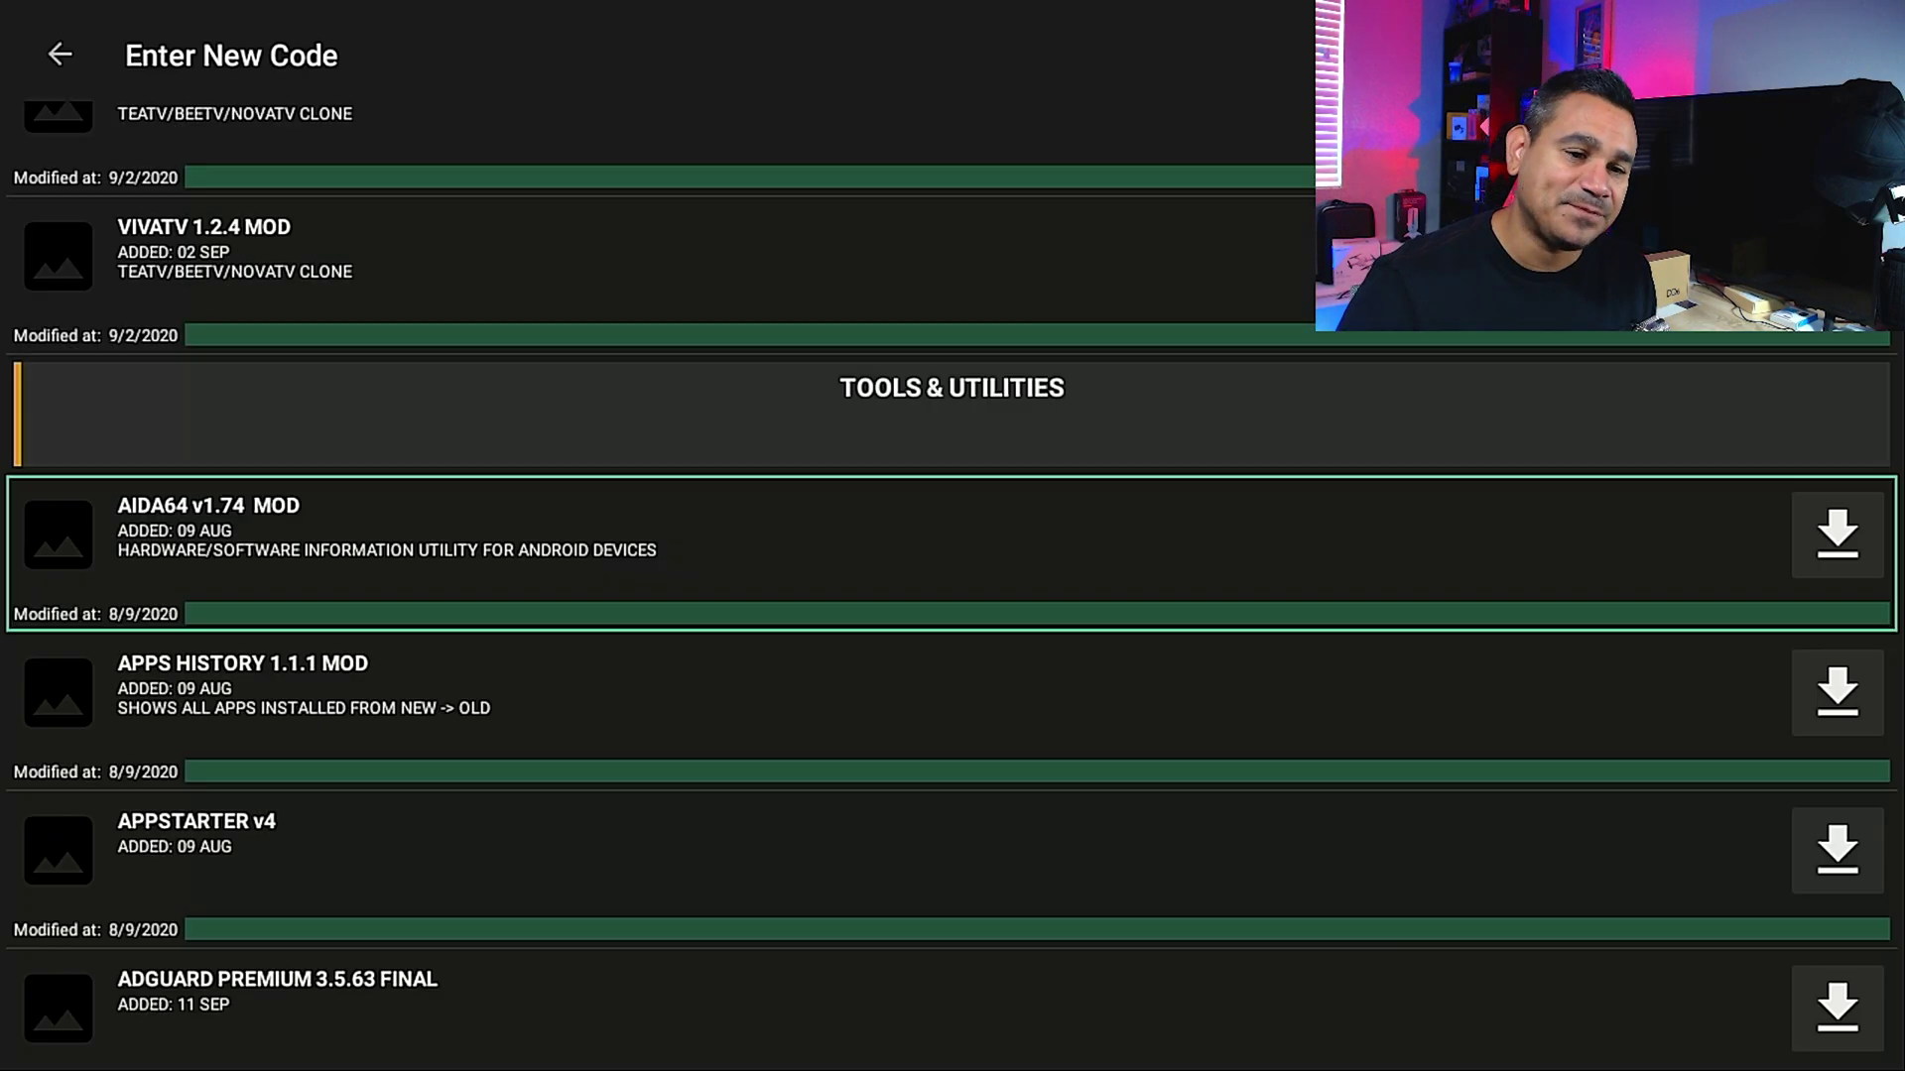
Step: Decline entering a new code to keep the current session, and return to the launcher's home screen
key("Escape")
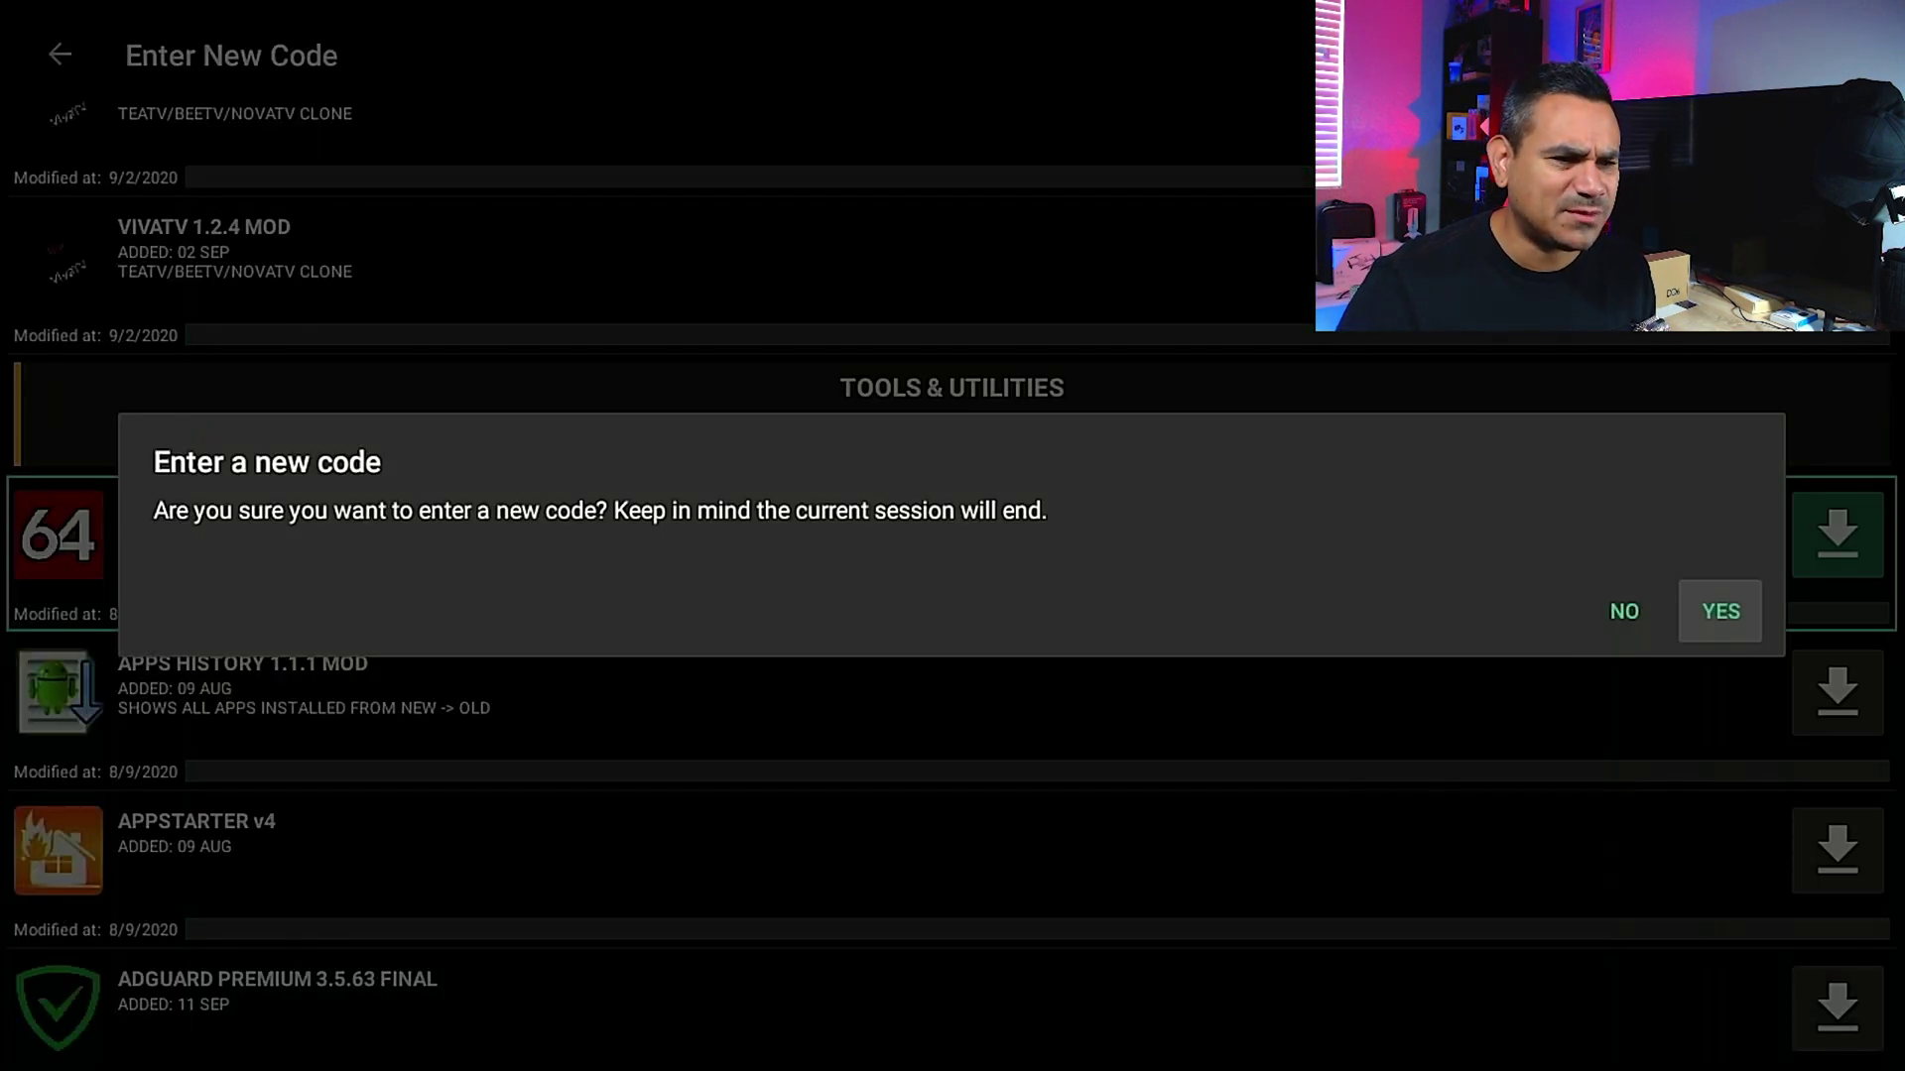
key("Left")
key("Return")
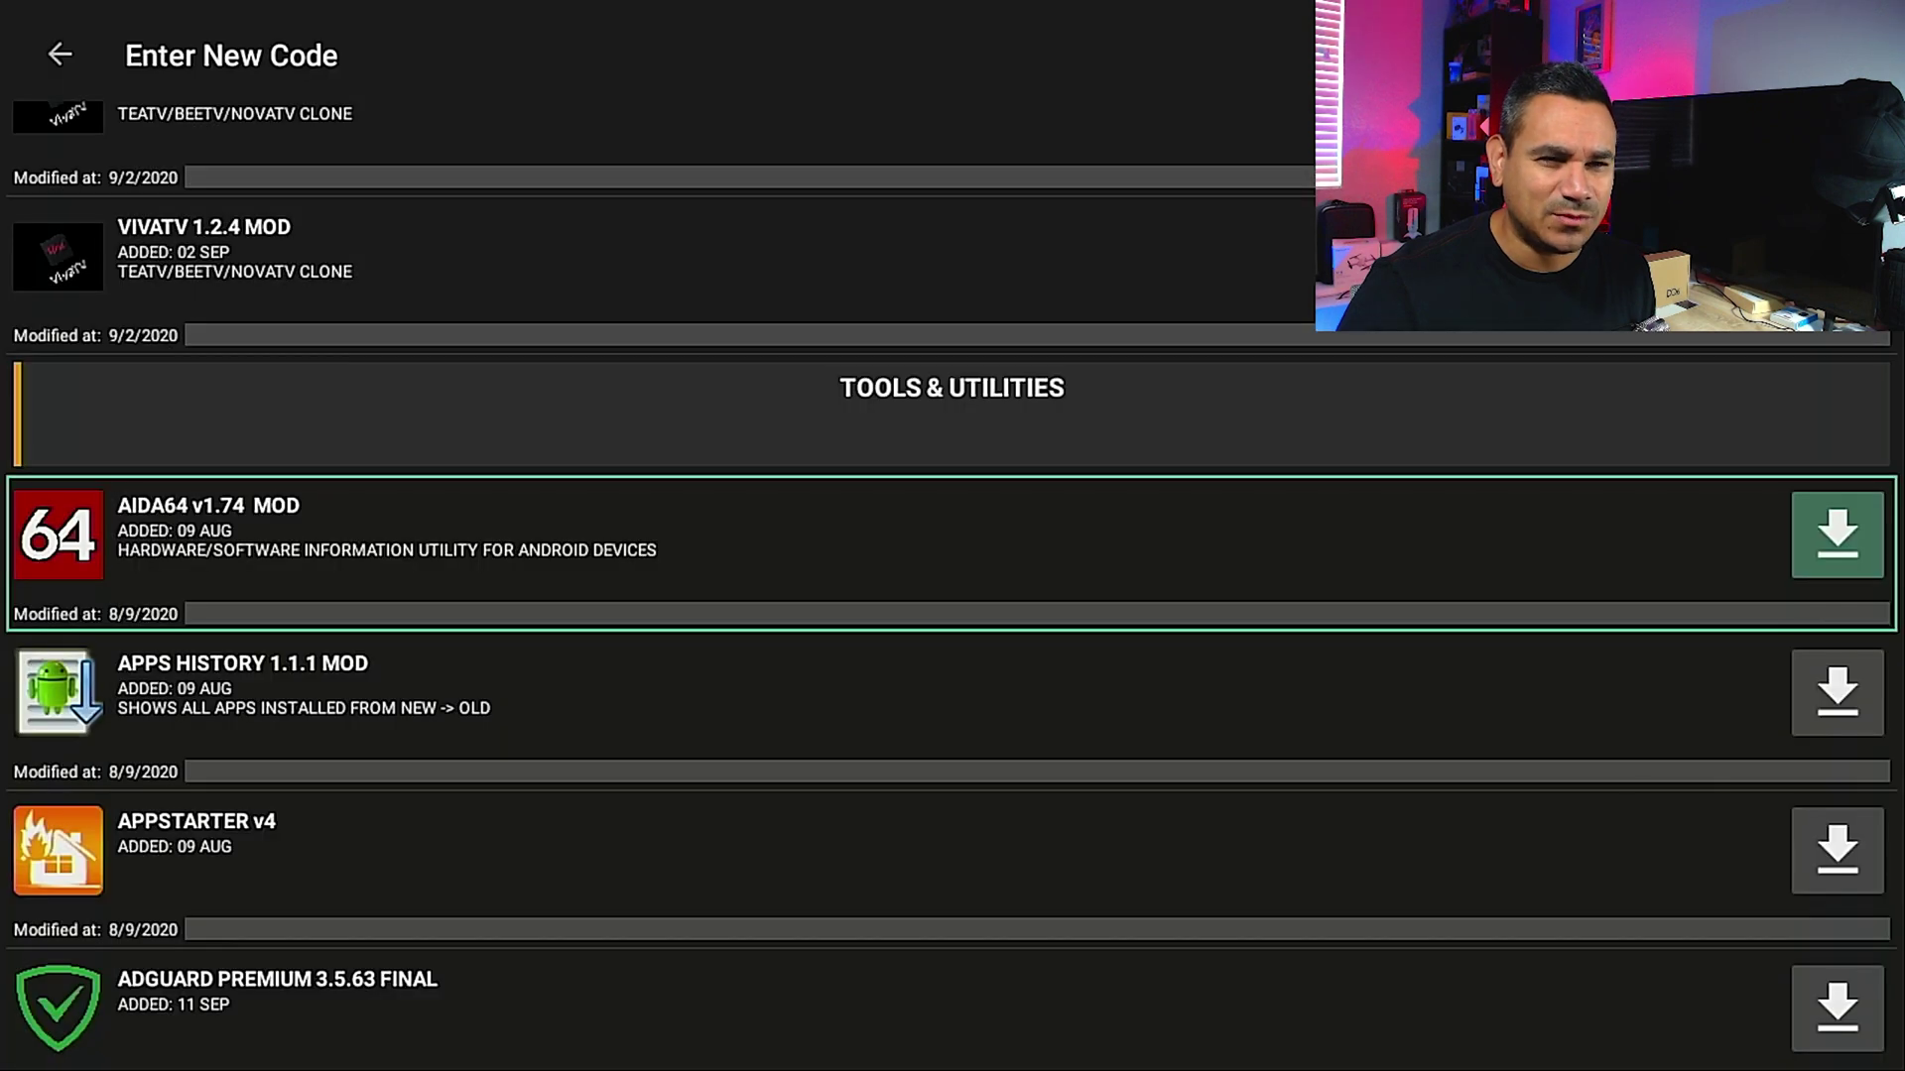
key("super")
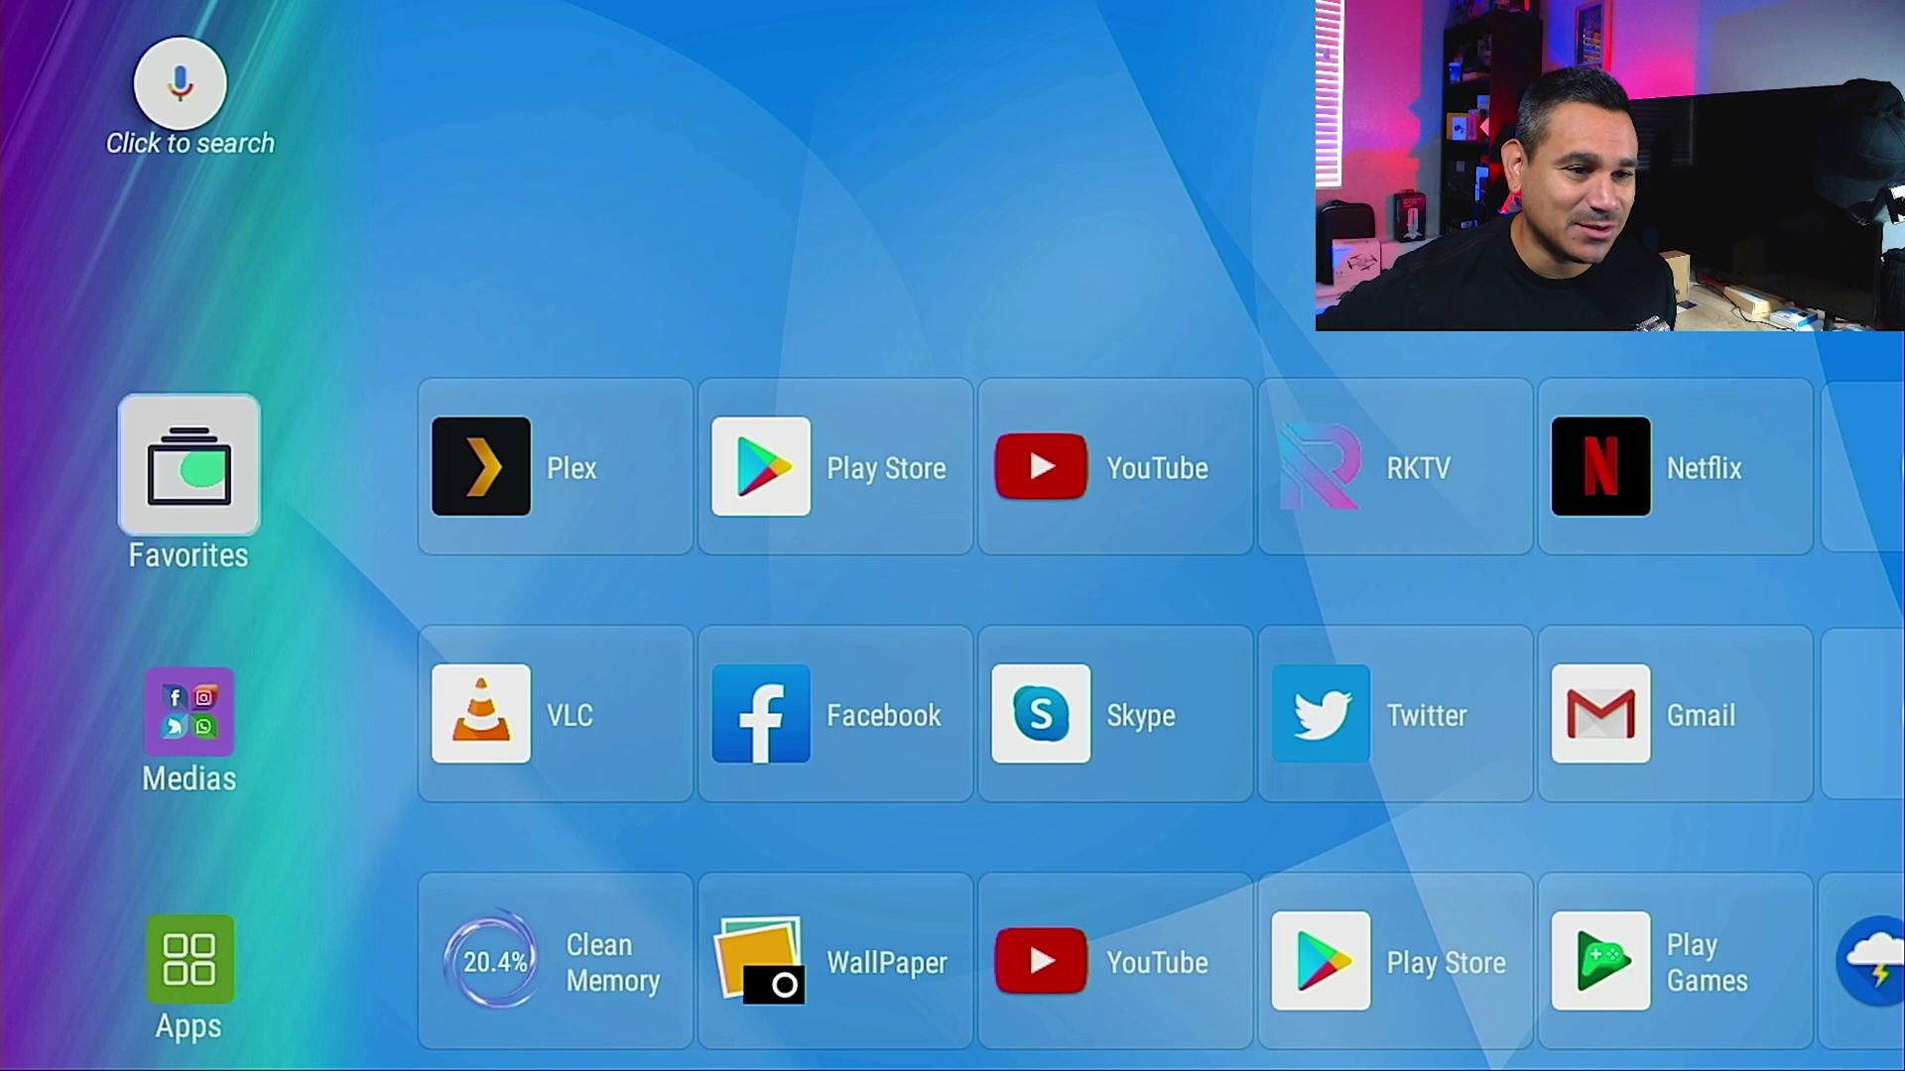
Step: Open YouTube from the Favorites row and search for "streaming box now" using the suggested term
key("Right")
key("Right")
key("Right")
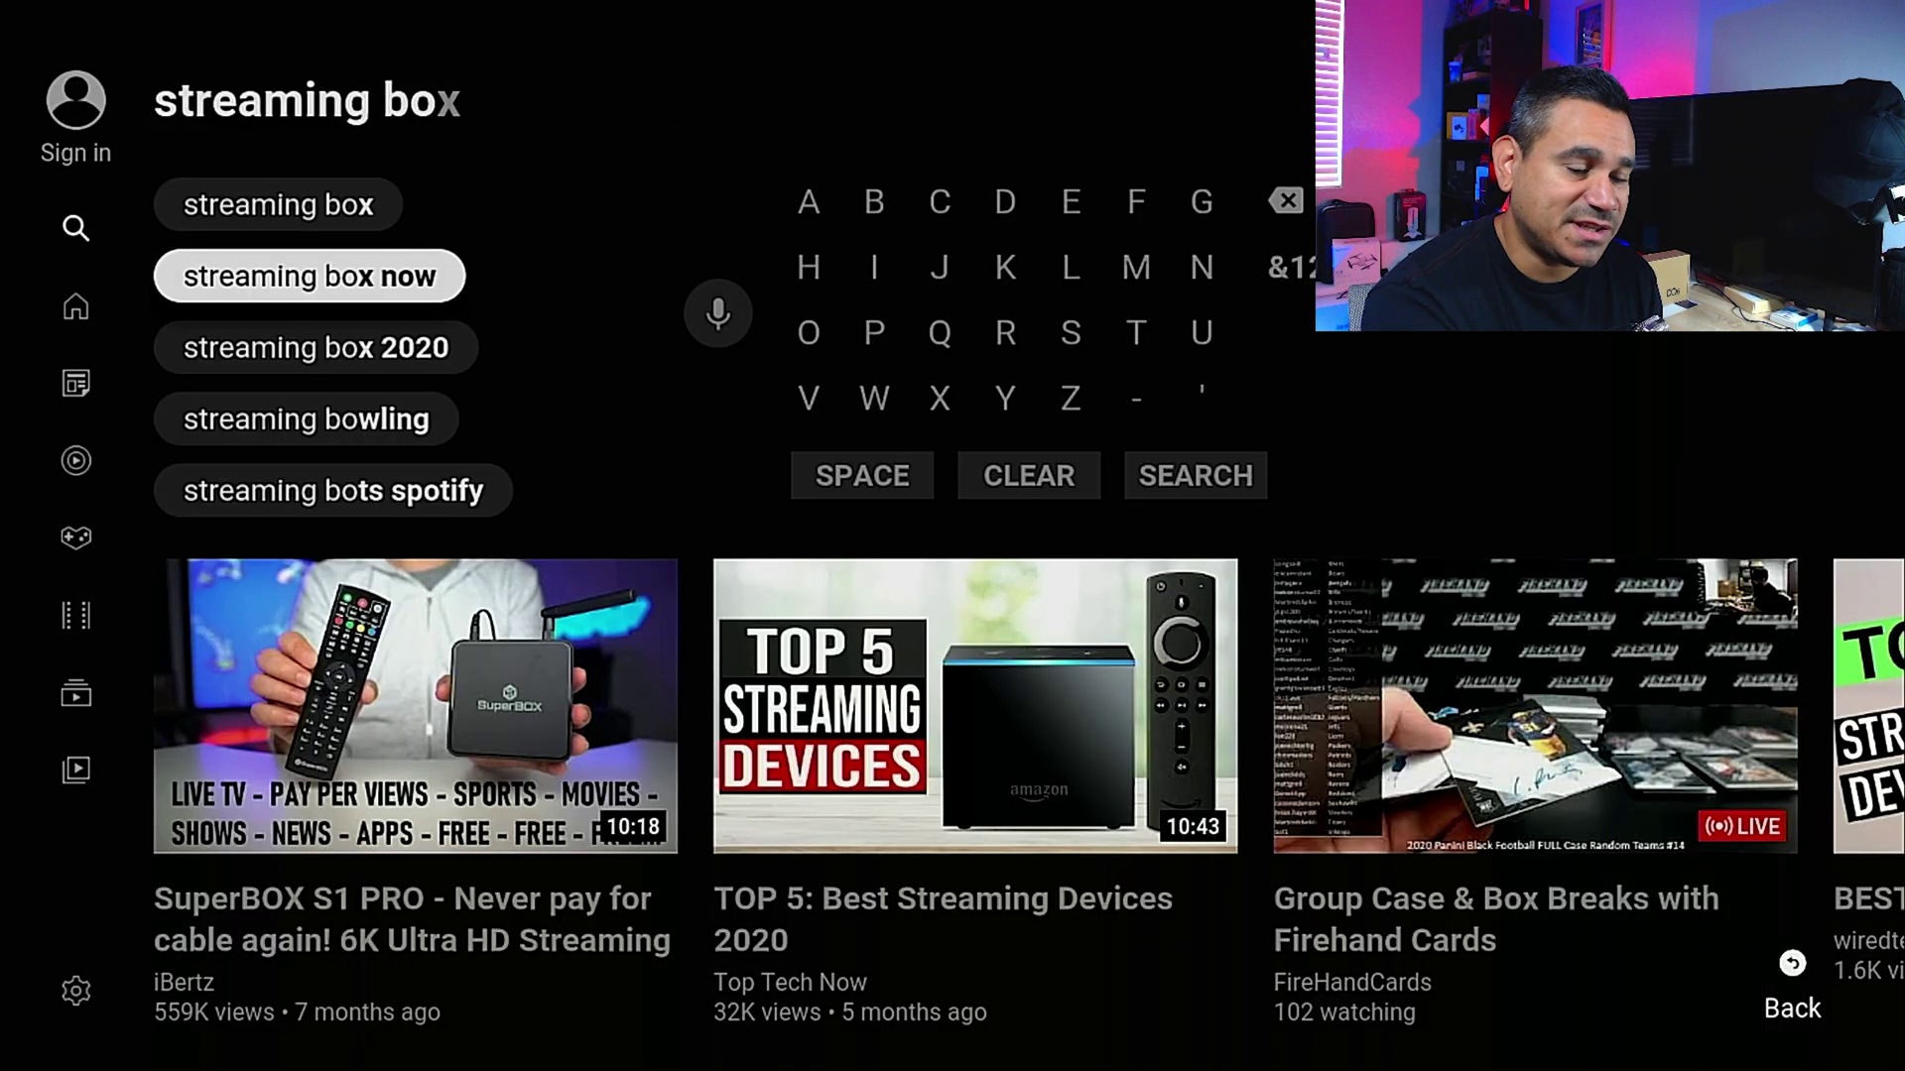
key("Return")
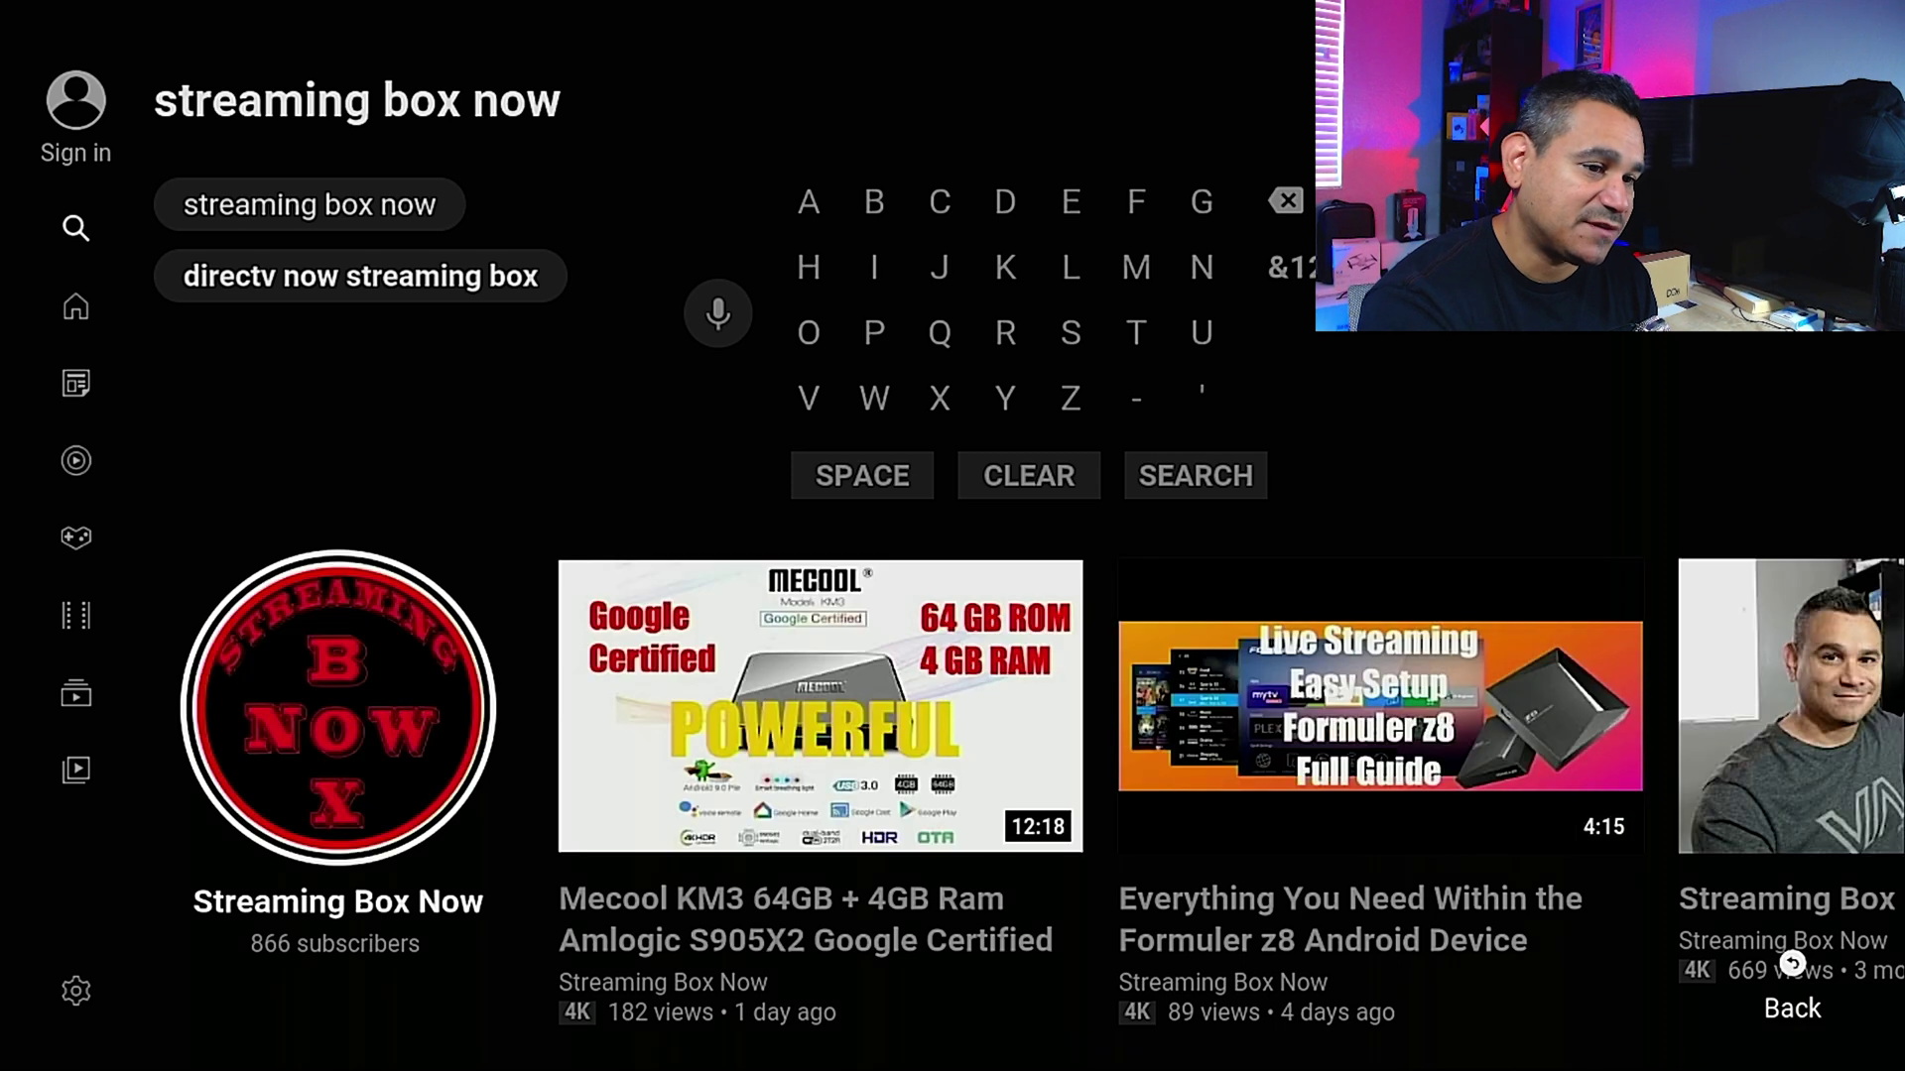
Step: Play the Mecool KM3 64GB + 4GB Ram video from the search results and open its Quality options
key("Right")
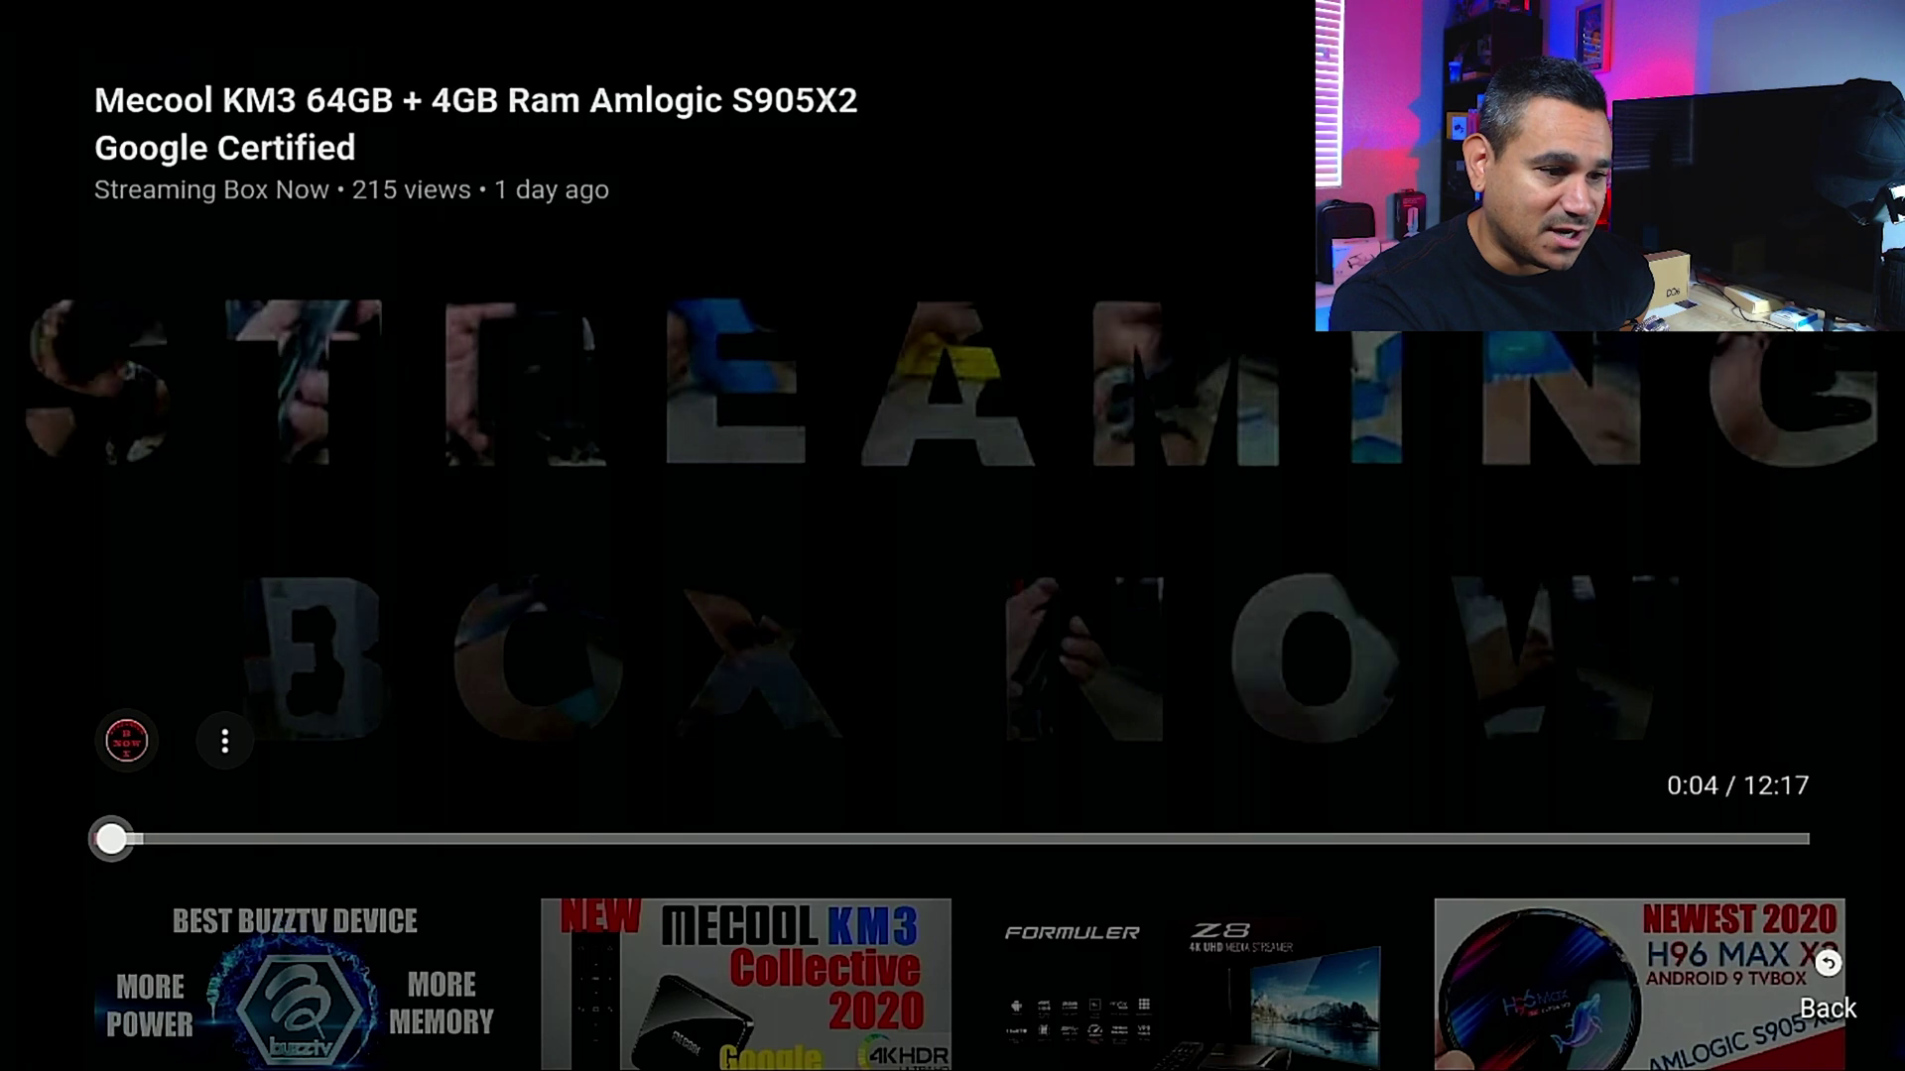
key("Right")
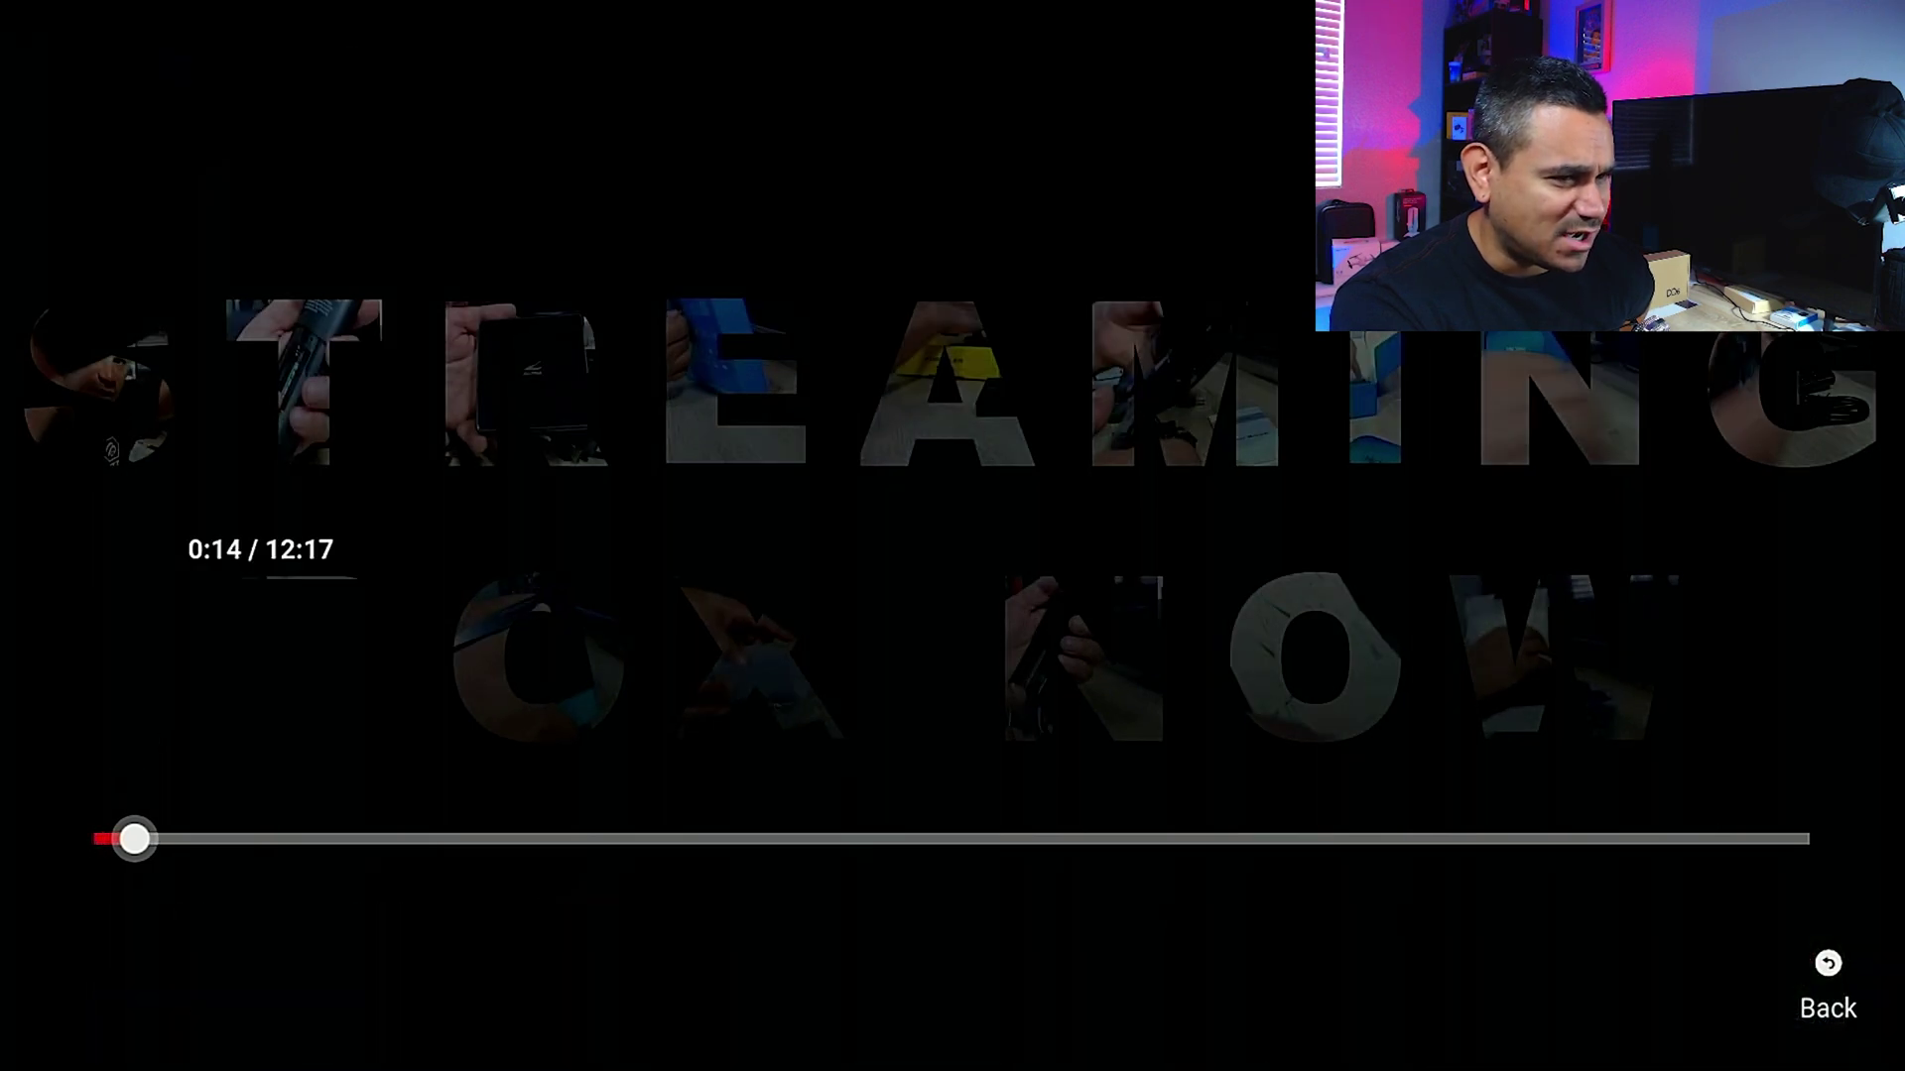
key("Left")
key("Up")
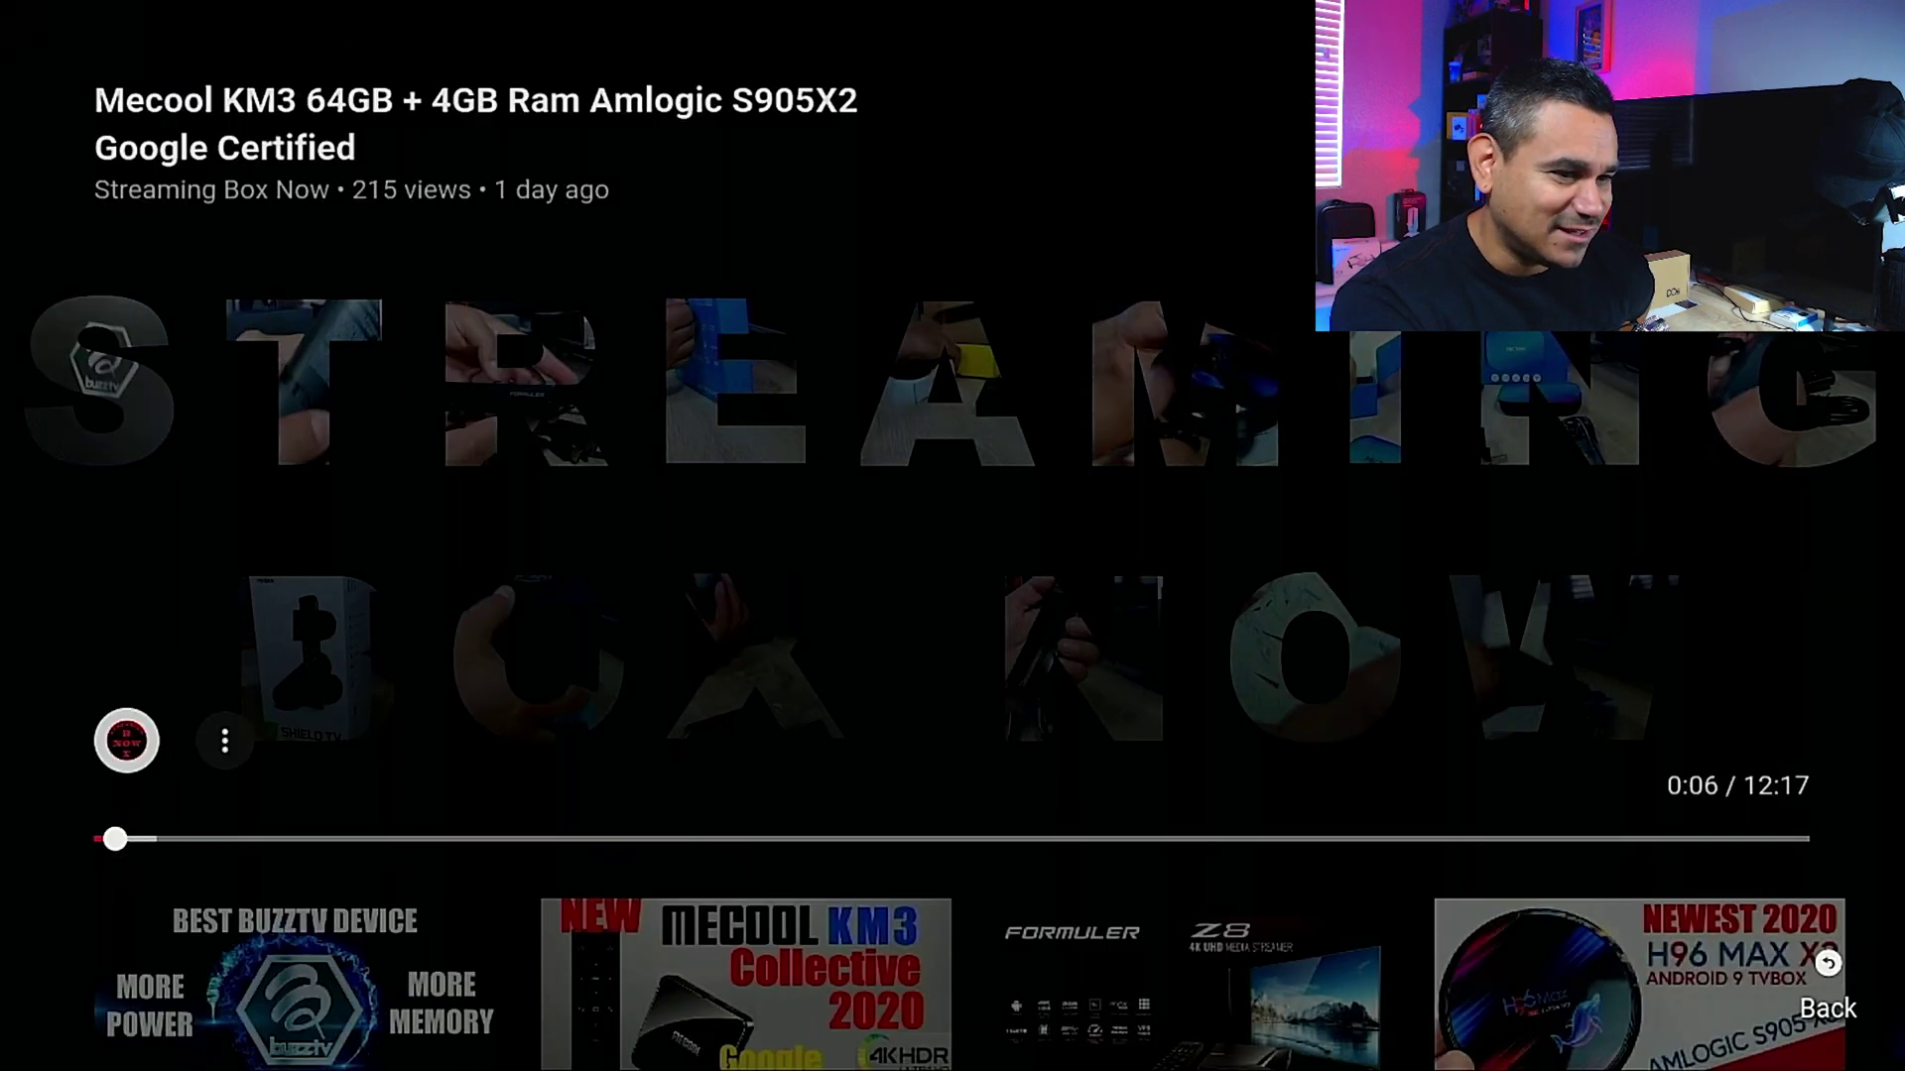
key("Down")
key("Up")
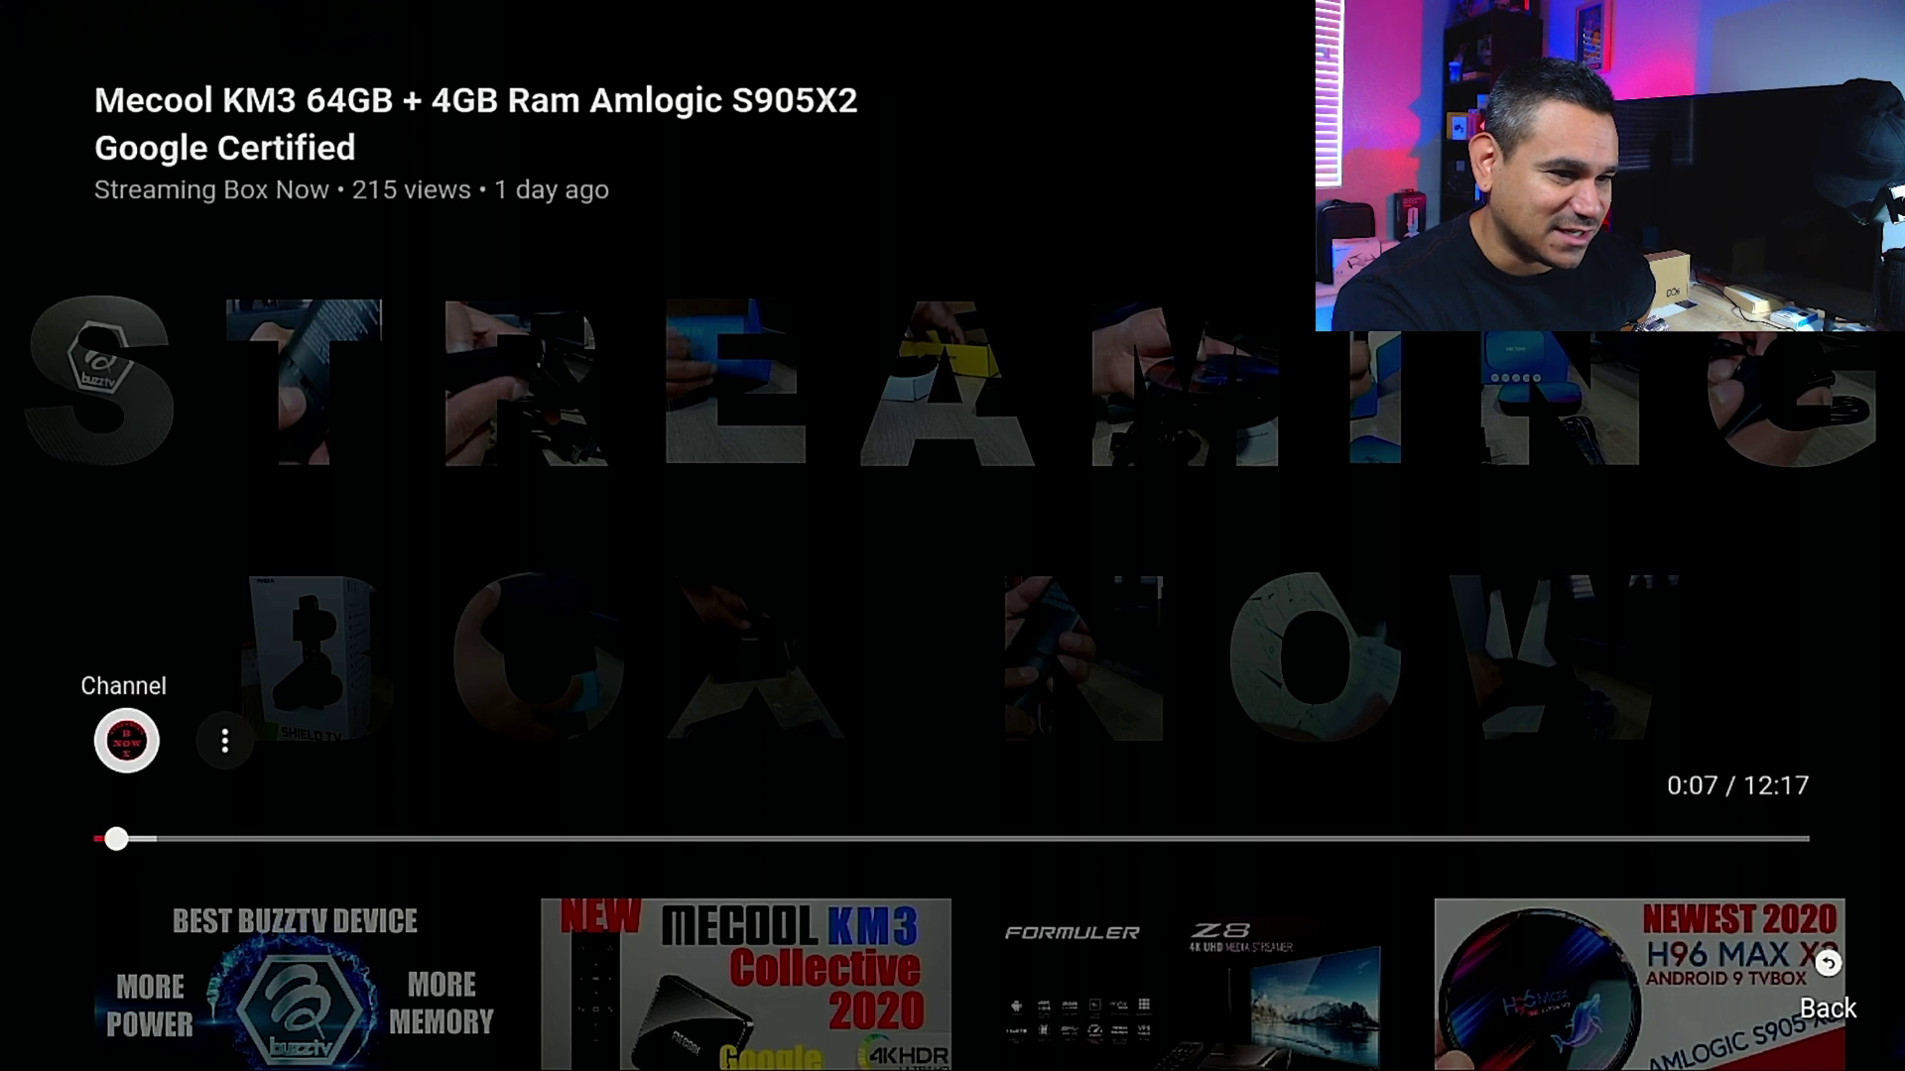
key("Right")
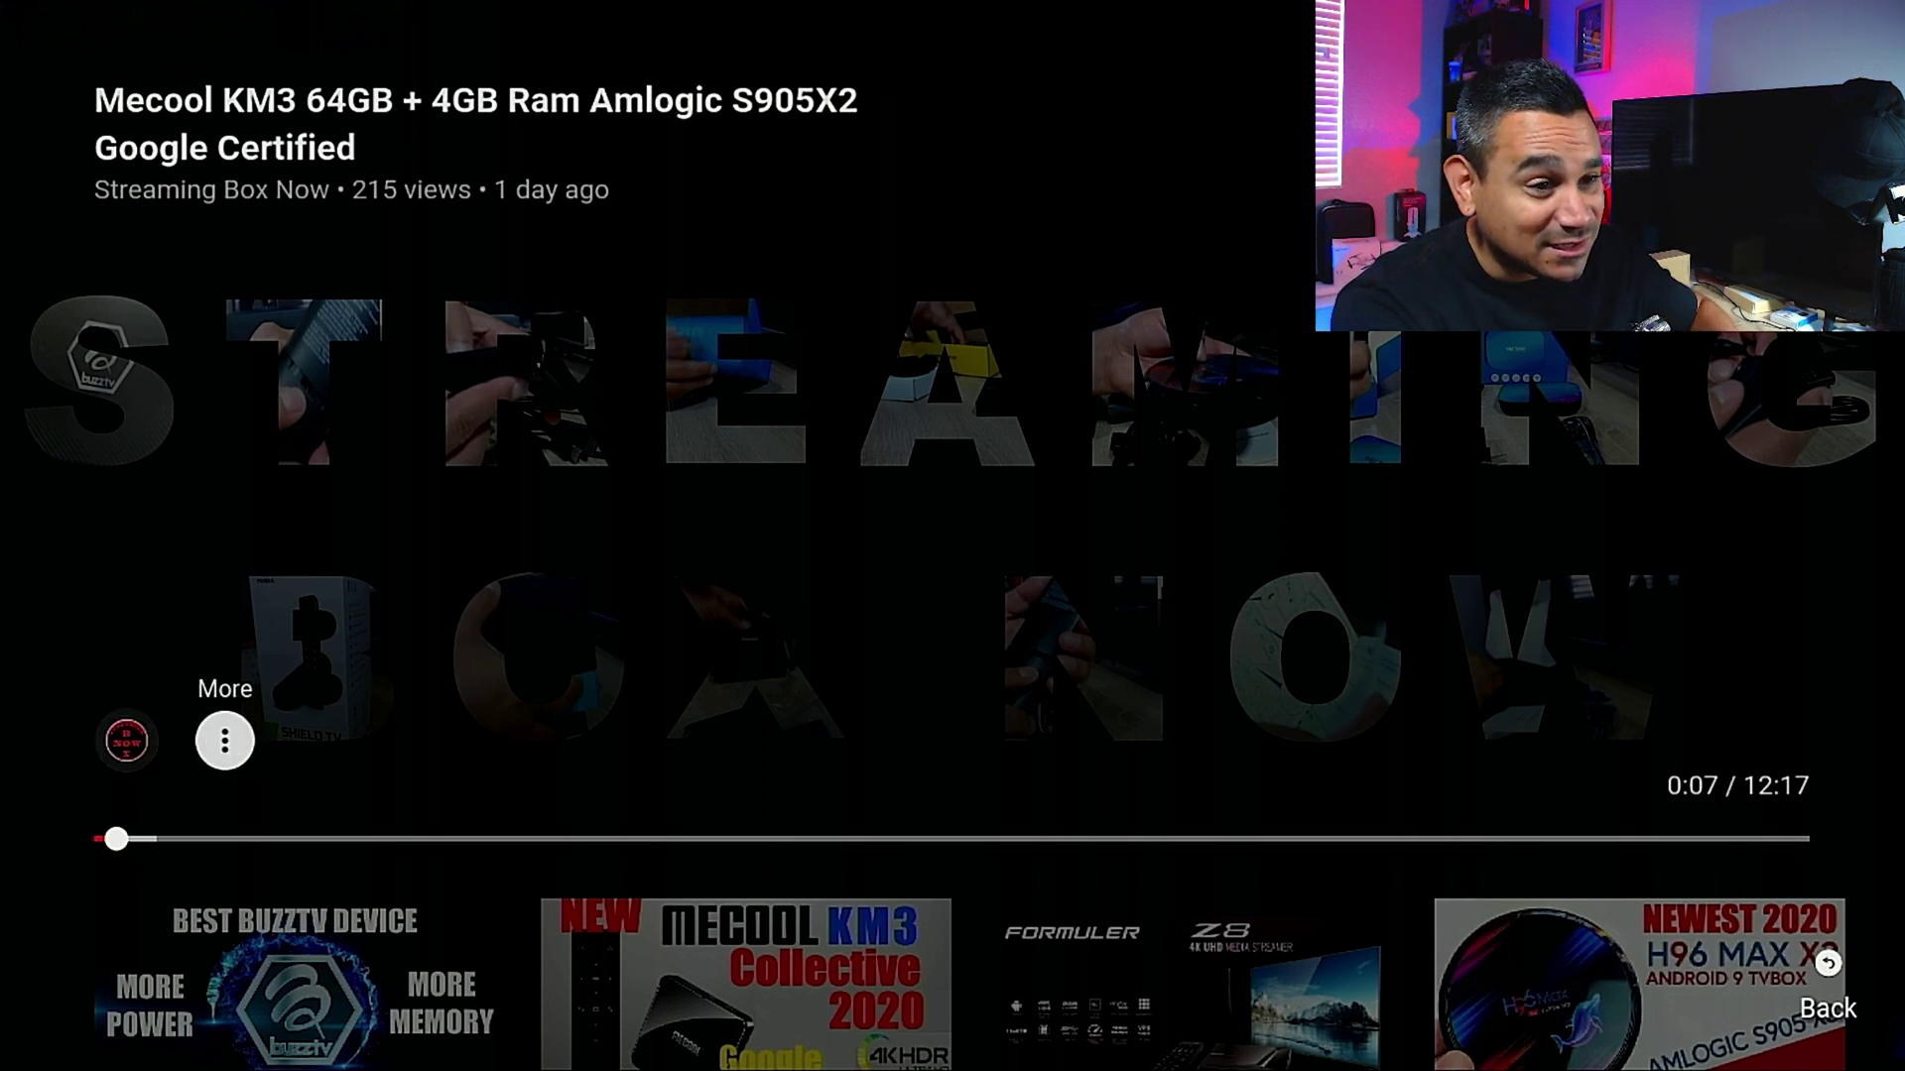
key("Return")
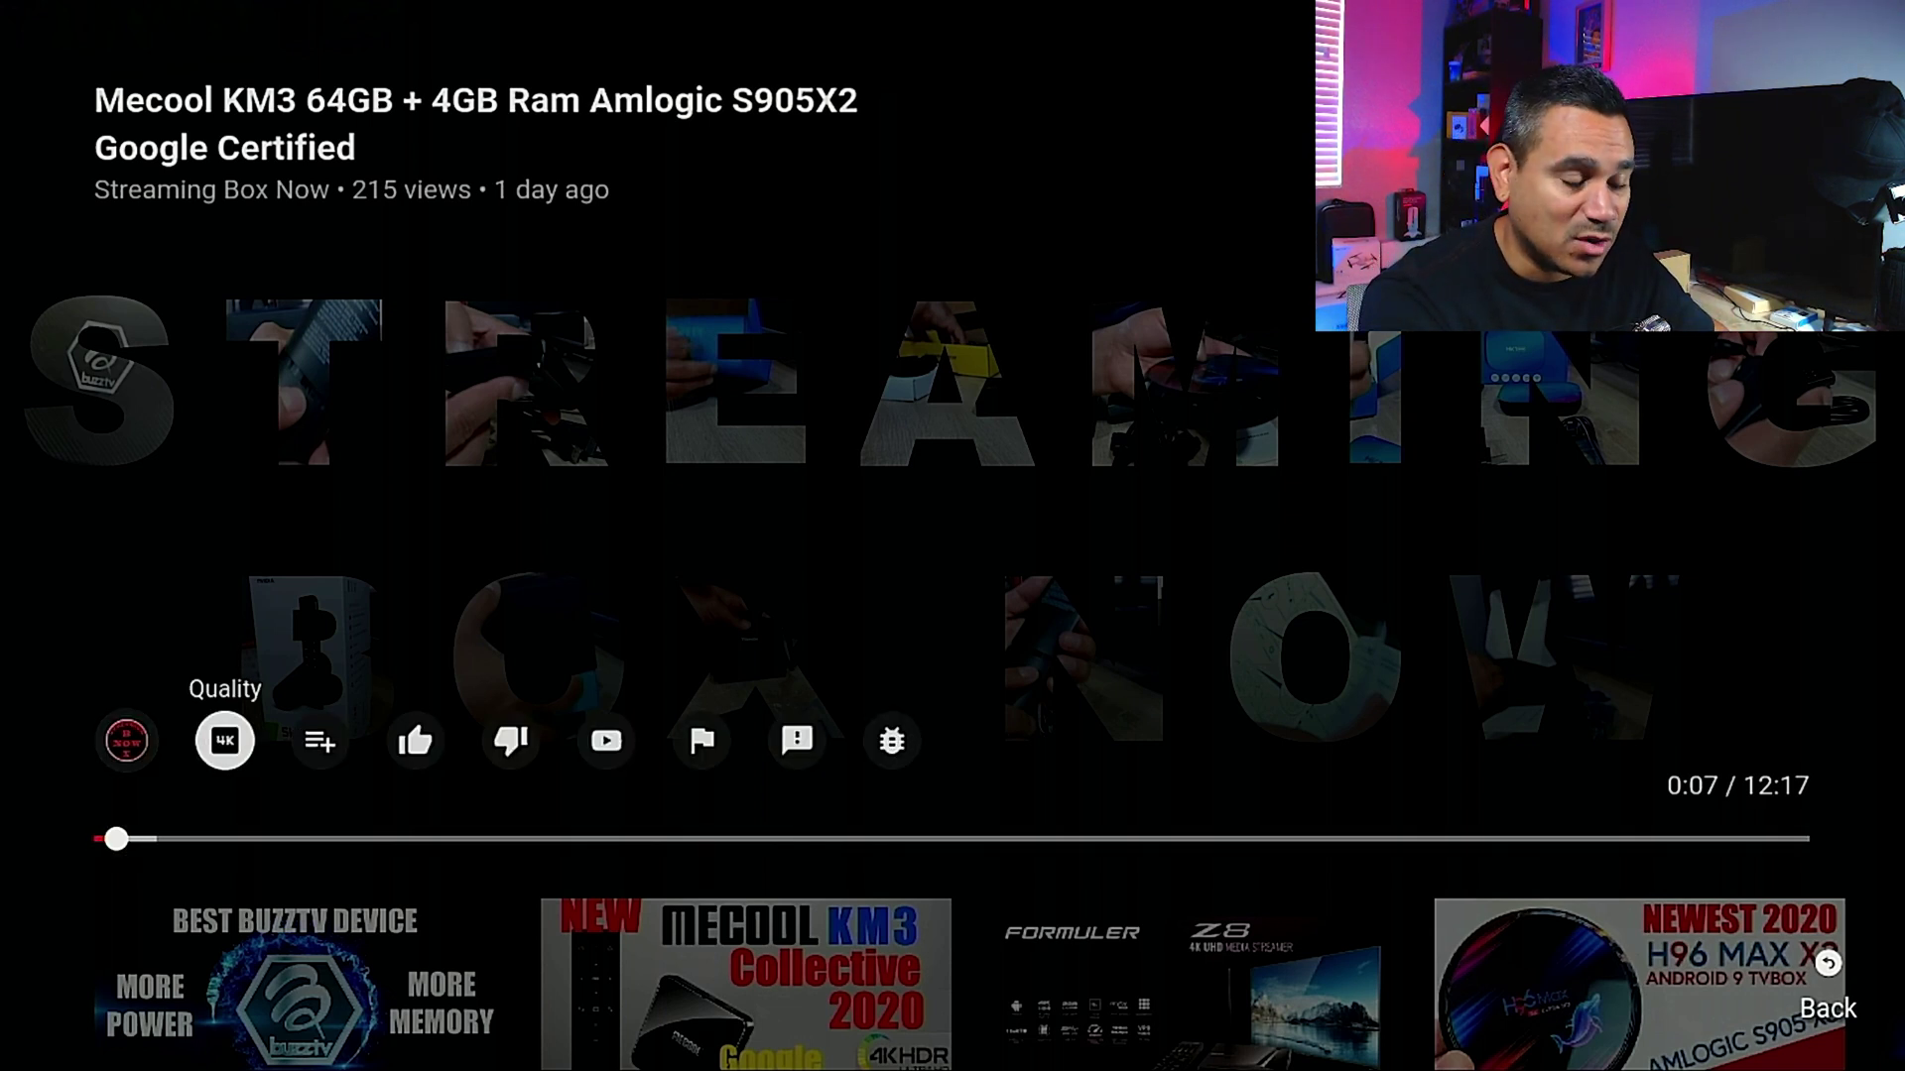
key("Return")
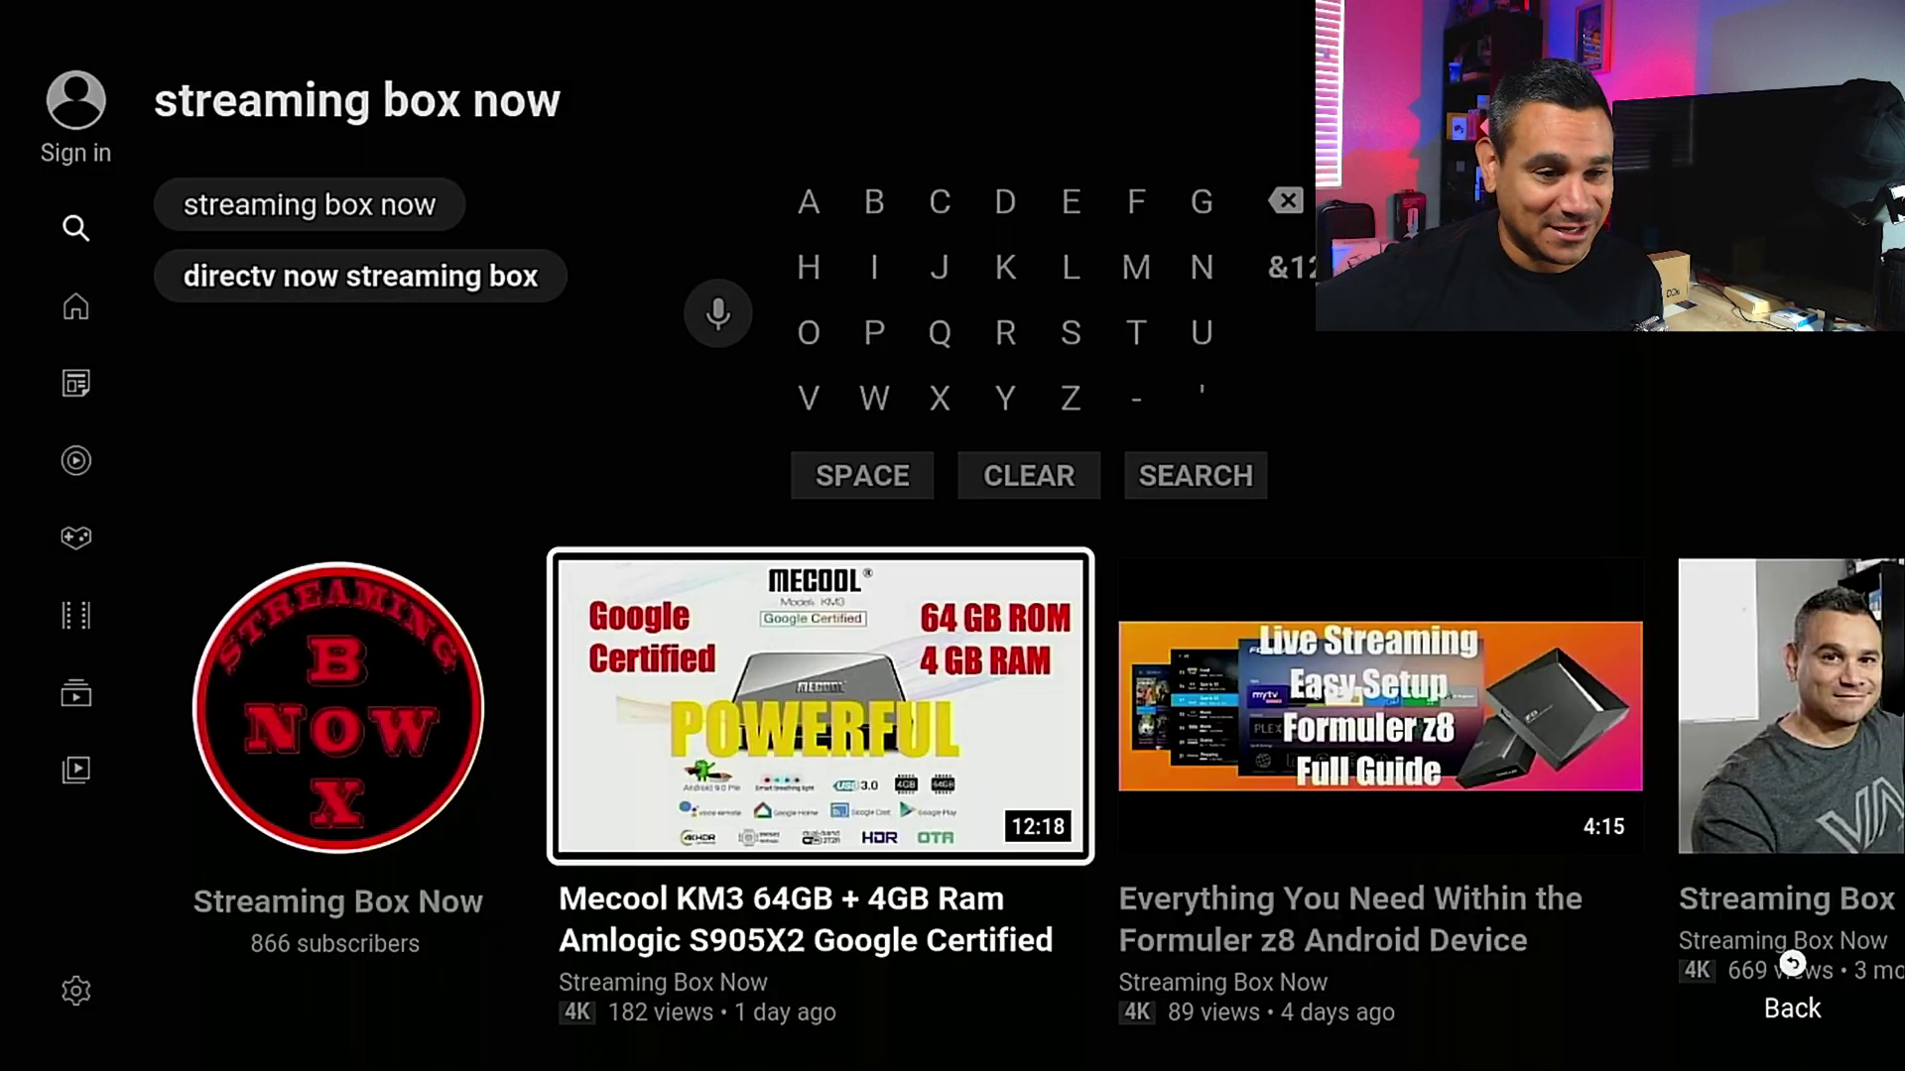
Step: Browse the remaining search results, view YouTube's Home recommendations, and return to the launcher's home screen
key("Right")
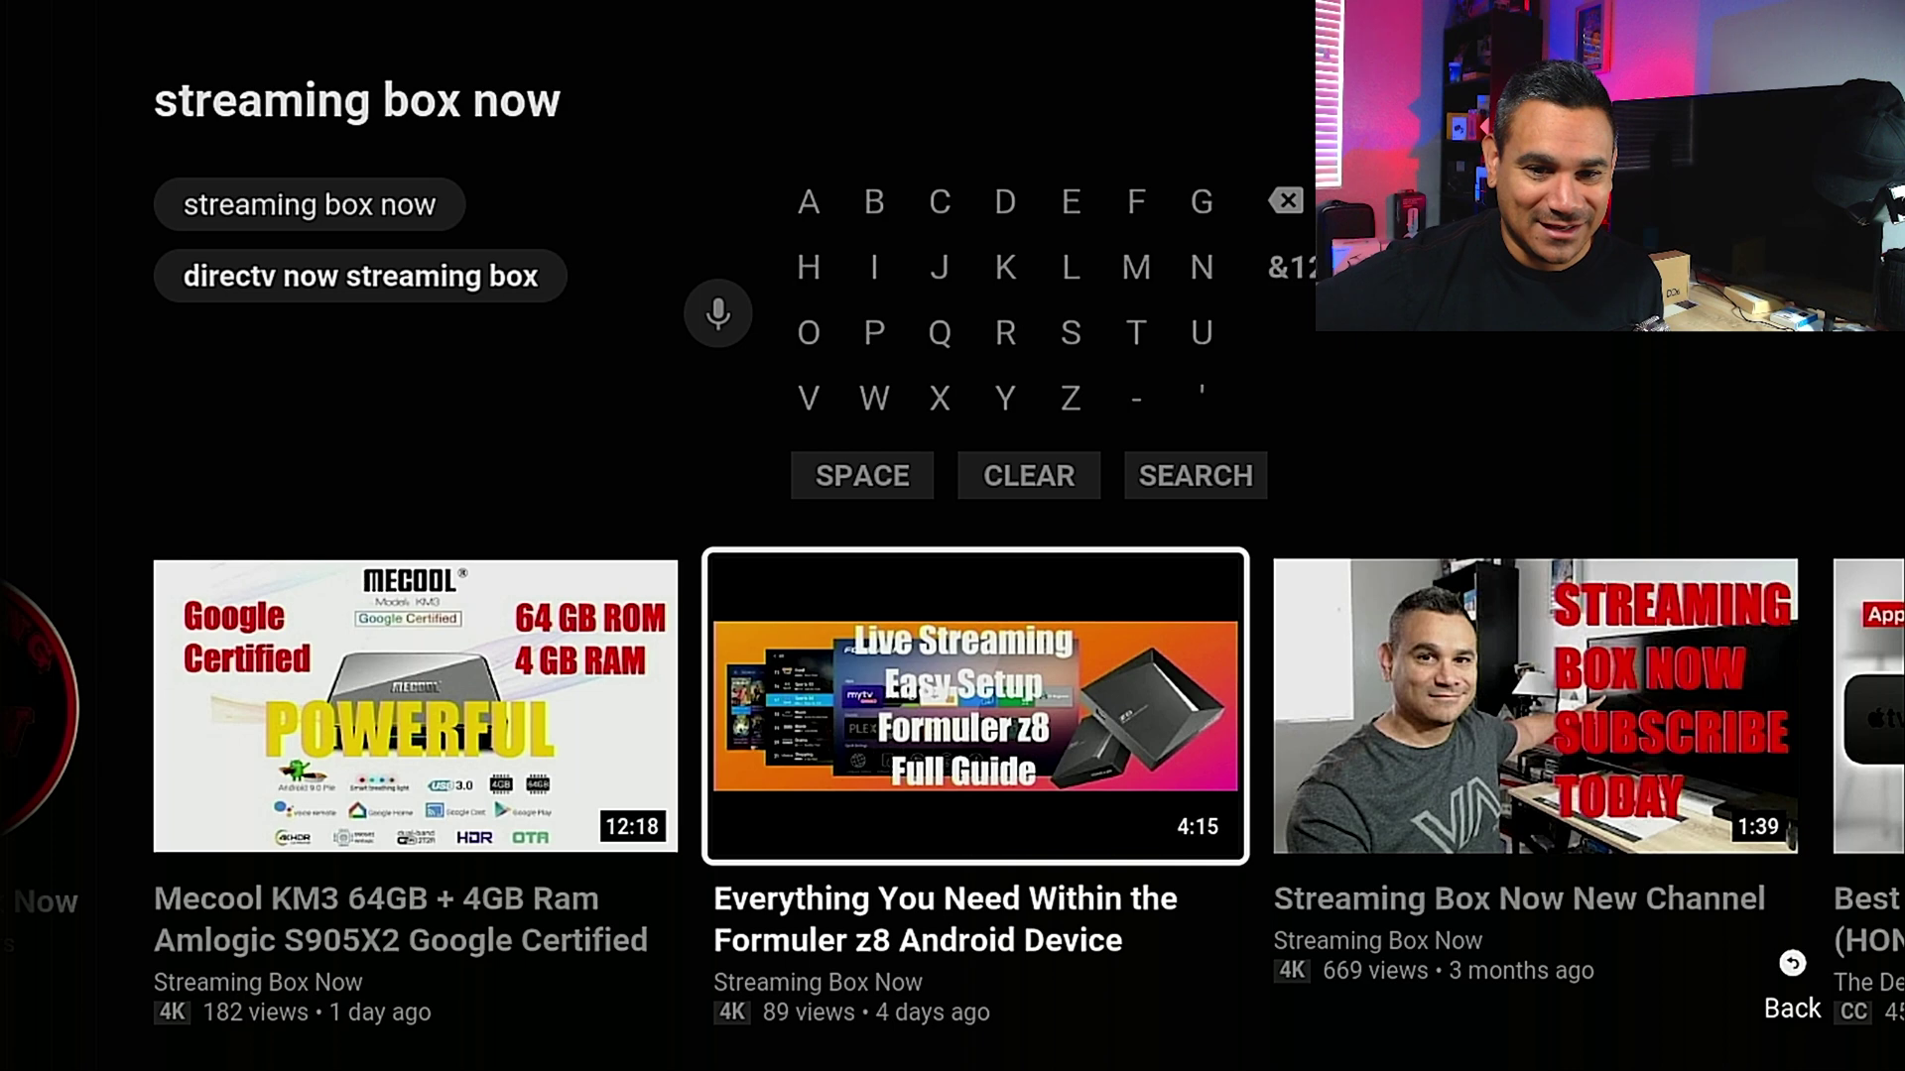
key("Right")
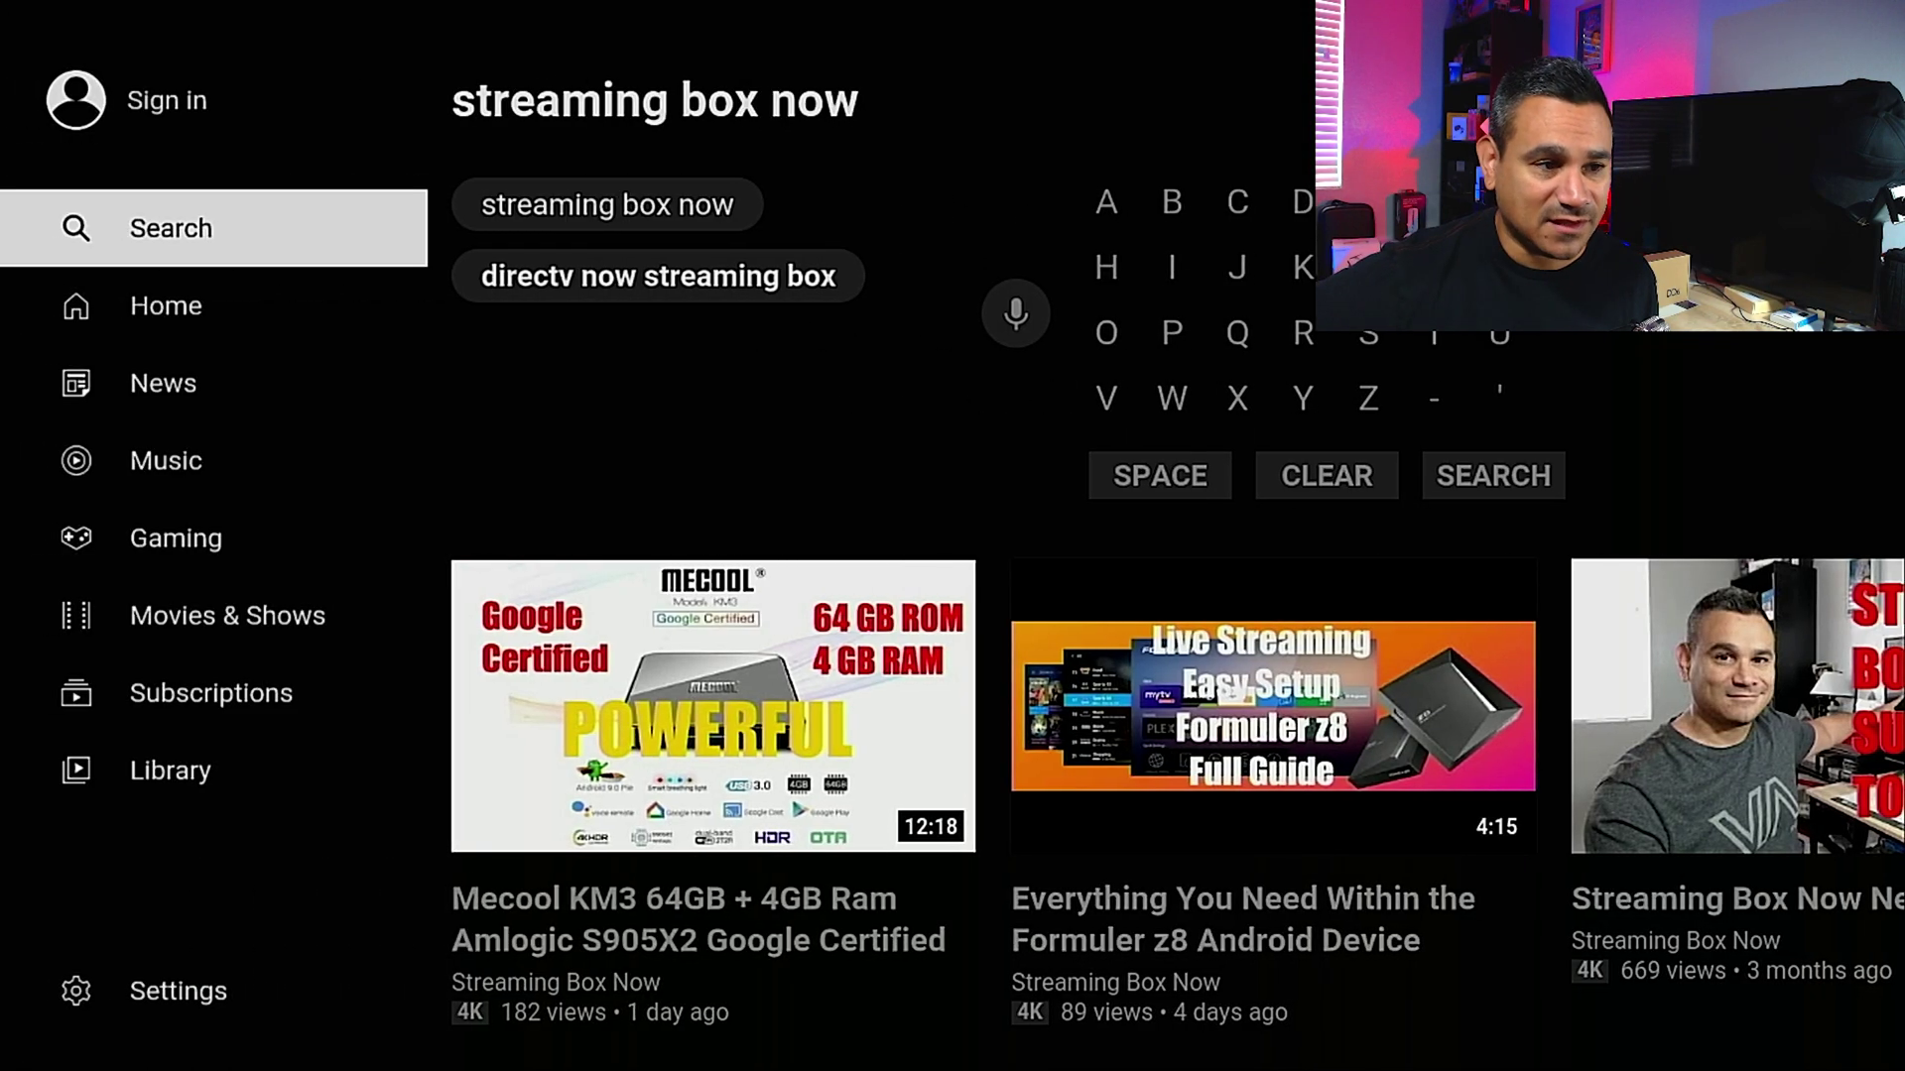
key("Down")
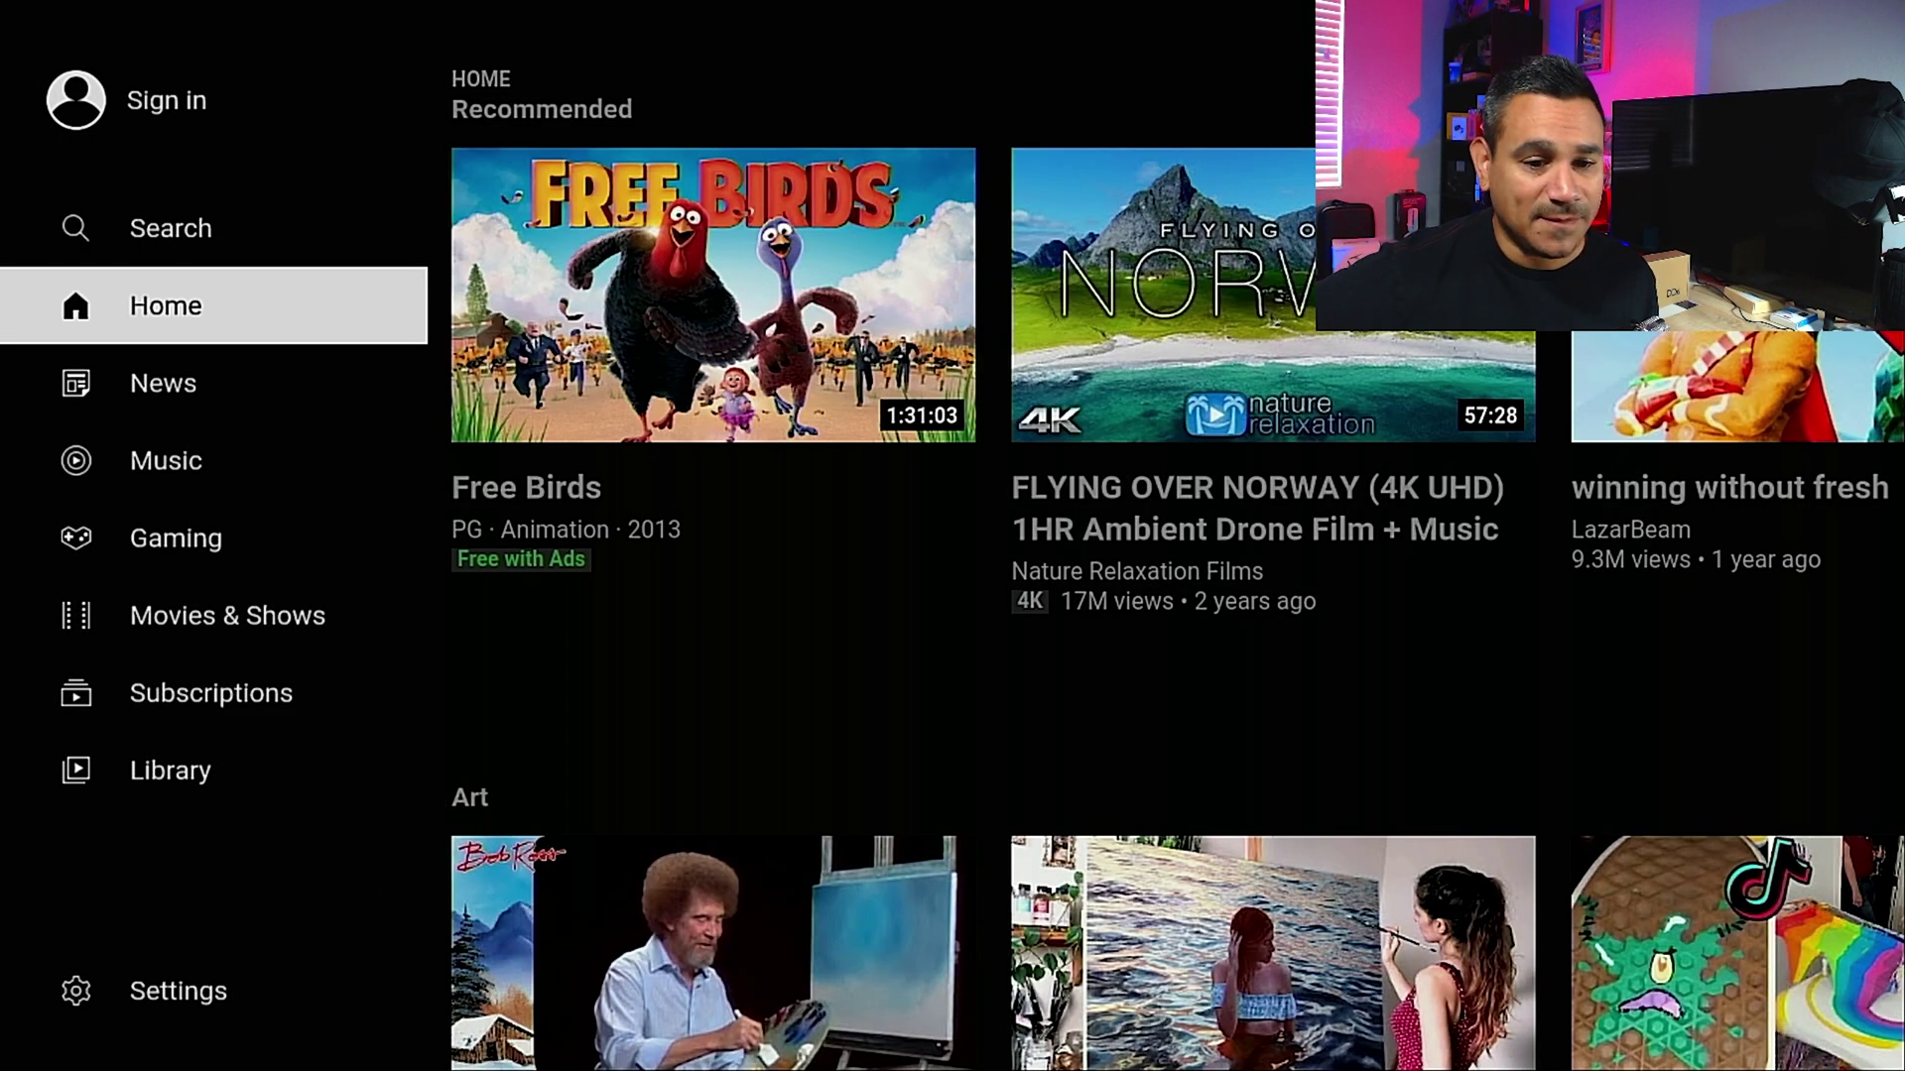
key("Home")
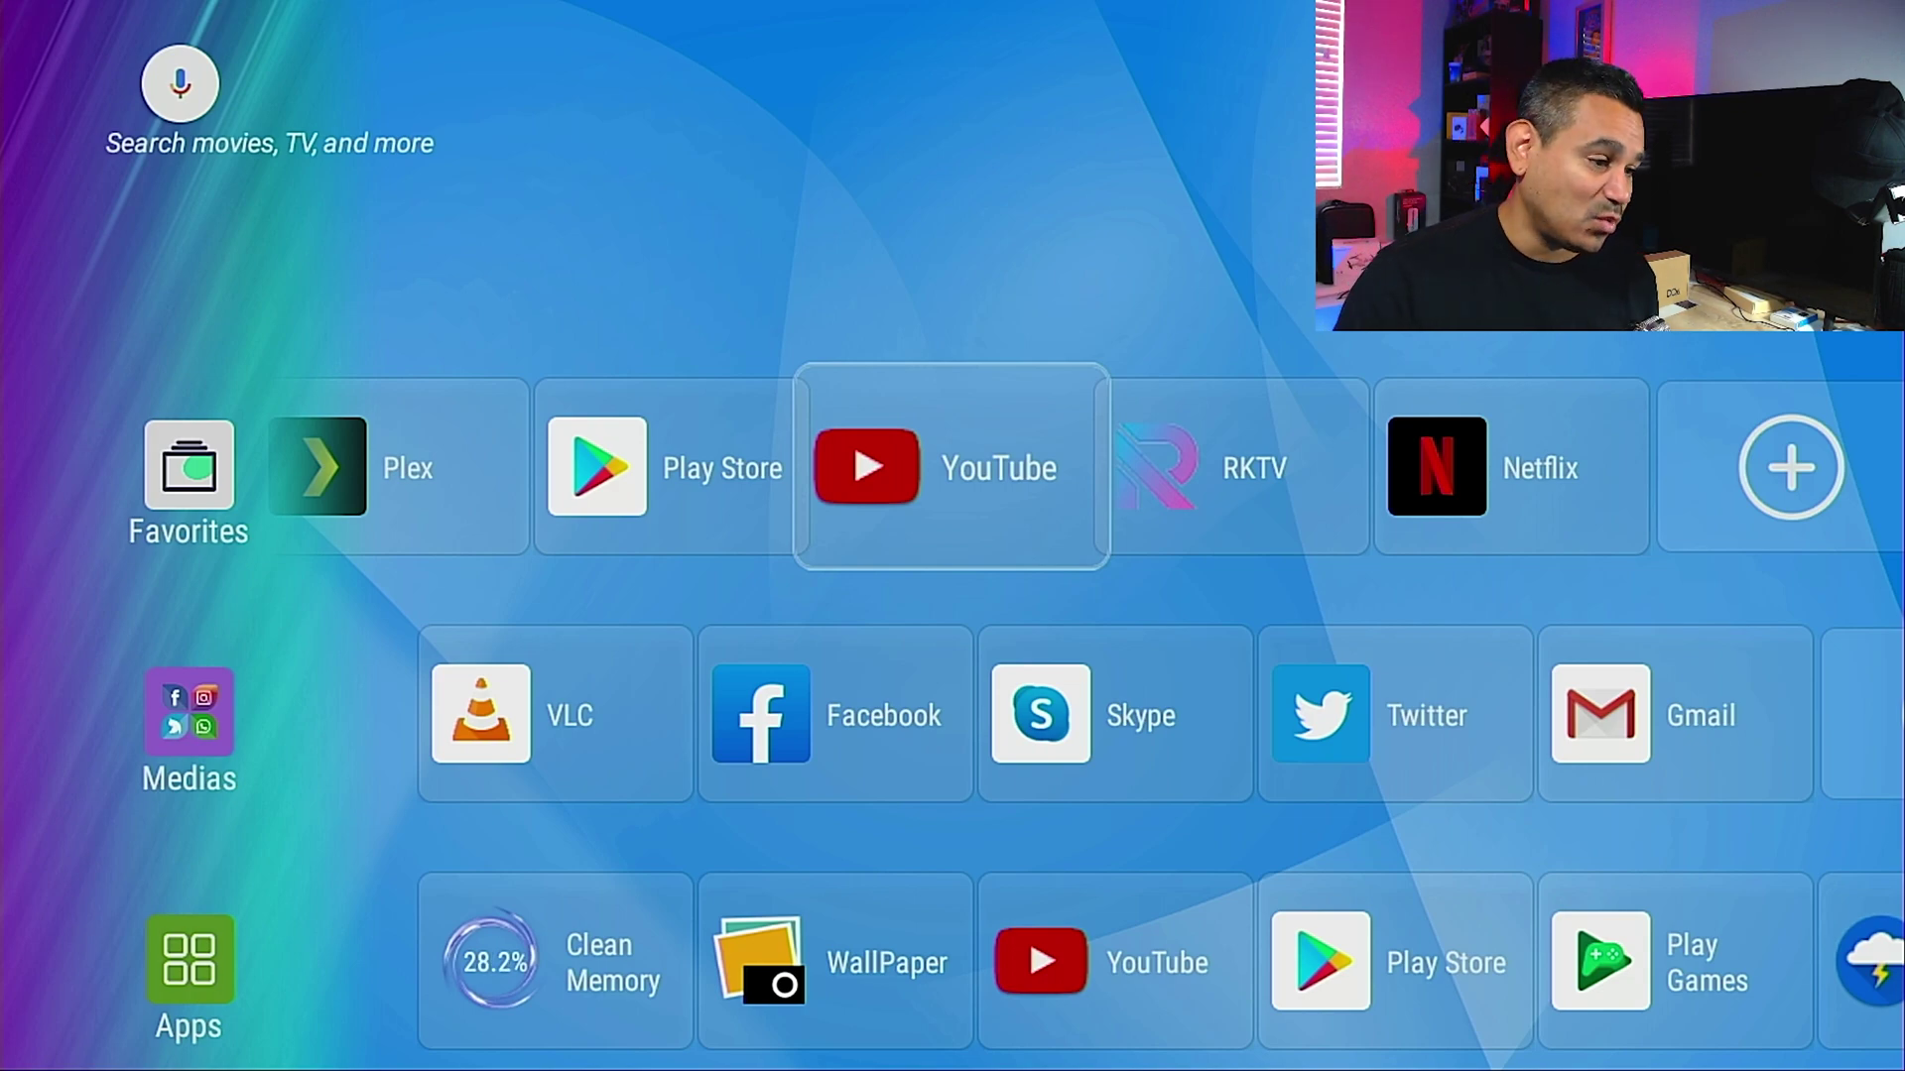